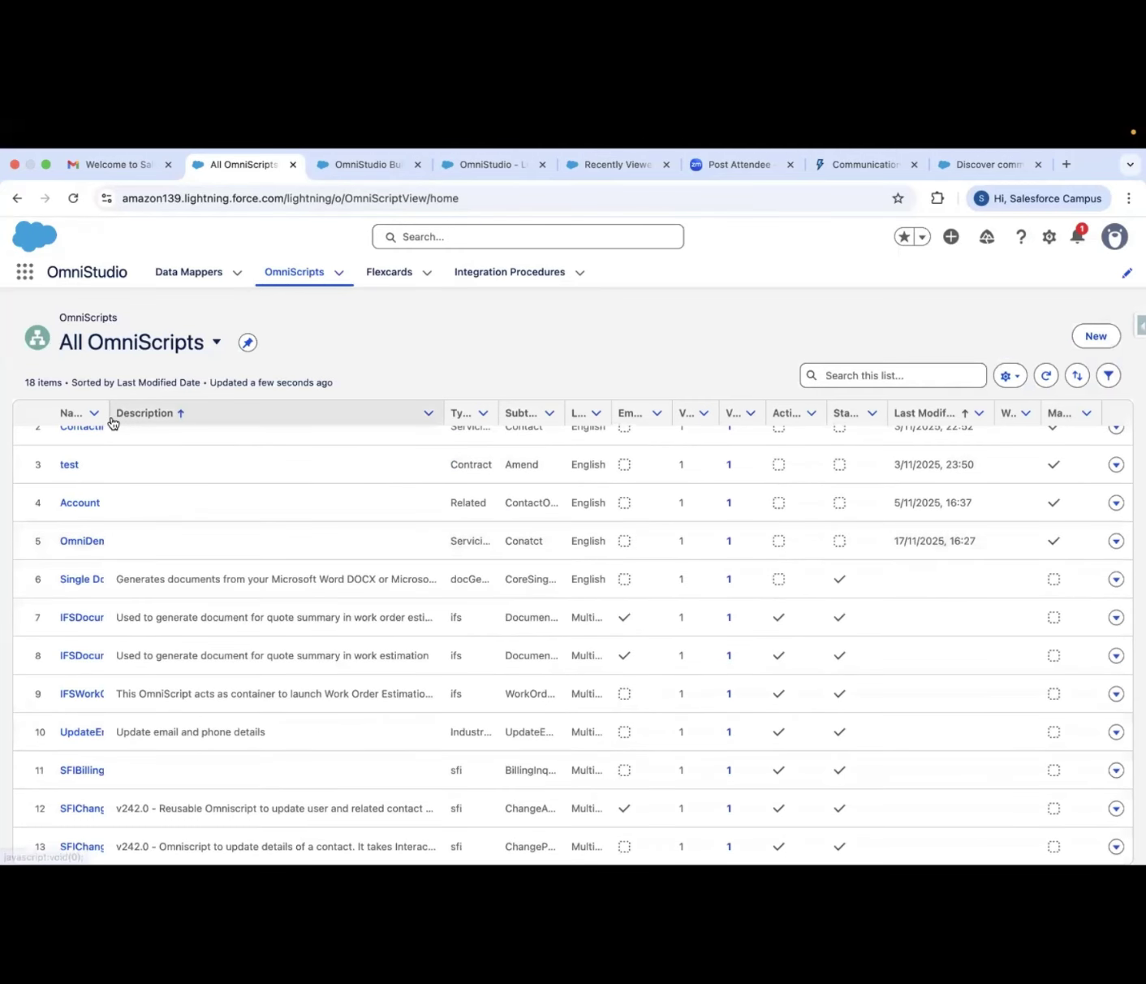
- Widen the Name column of the All OmniScripts list and switch to the OmniDemoSession designer
left_click_drag(110, 413, 238, 415)
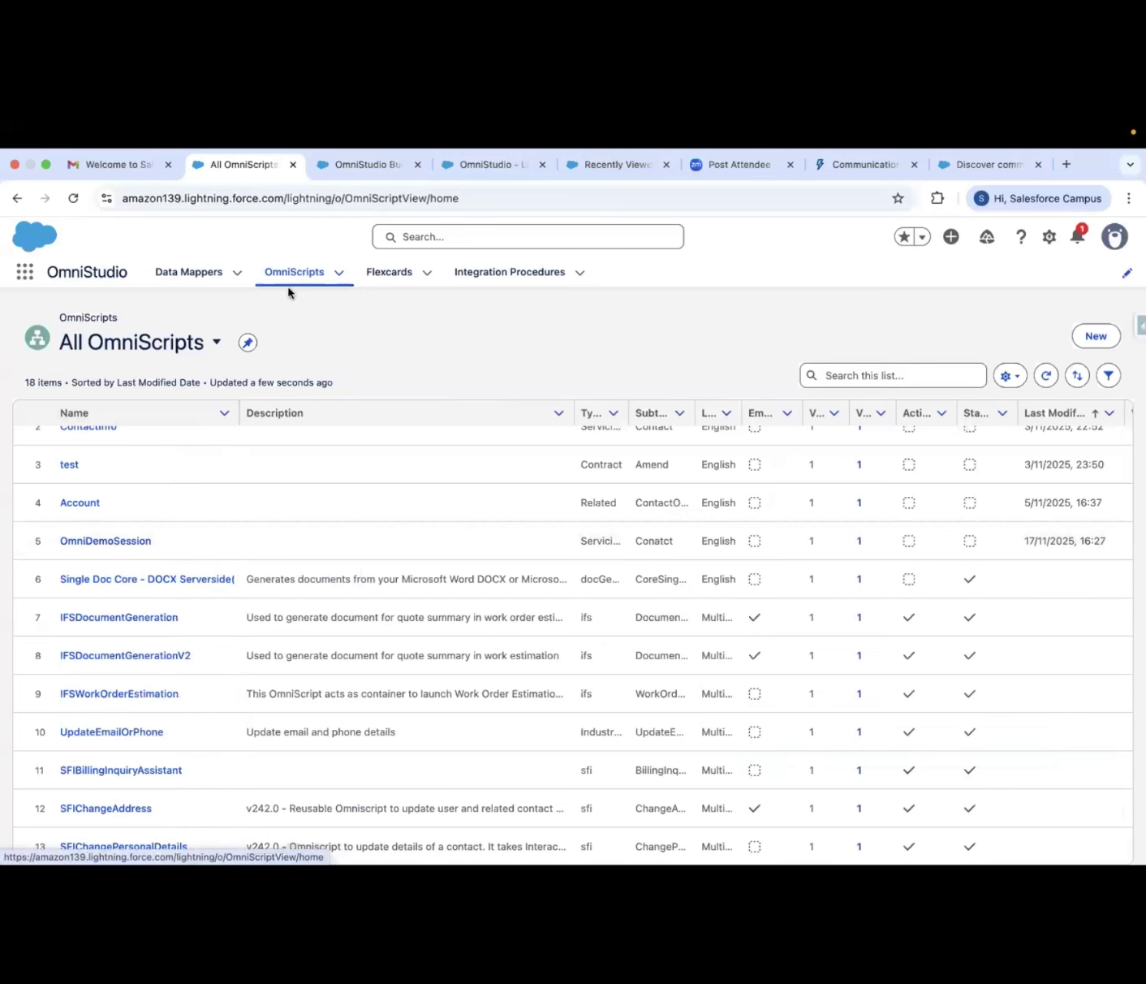
left_click(357, 167)
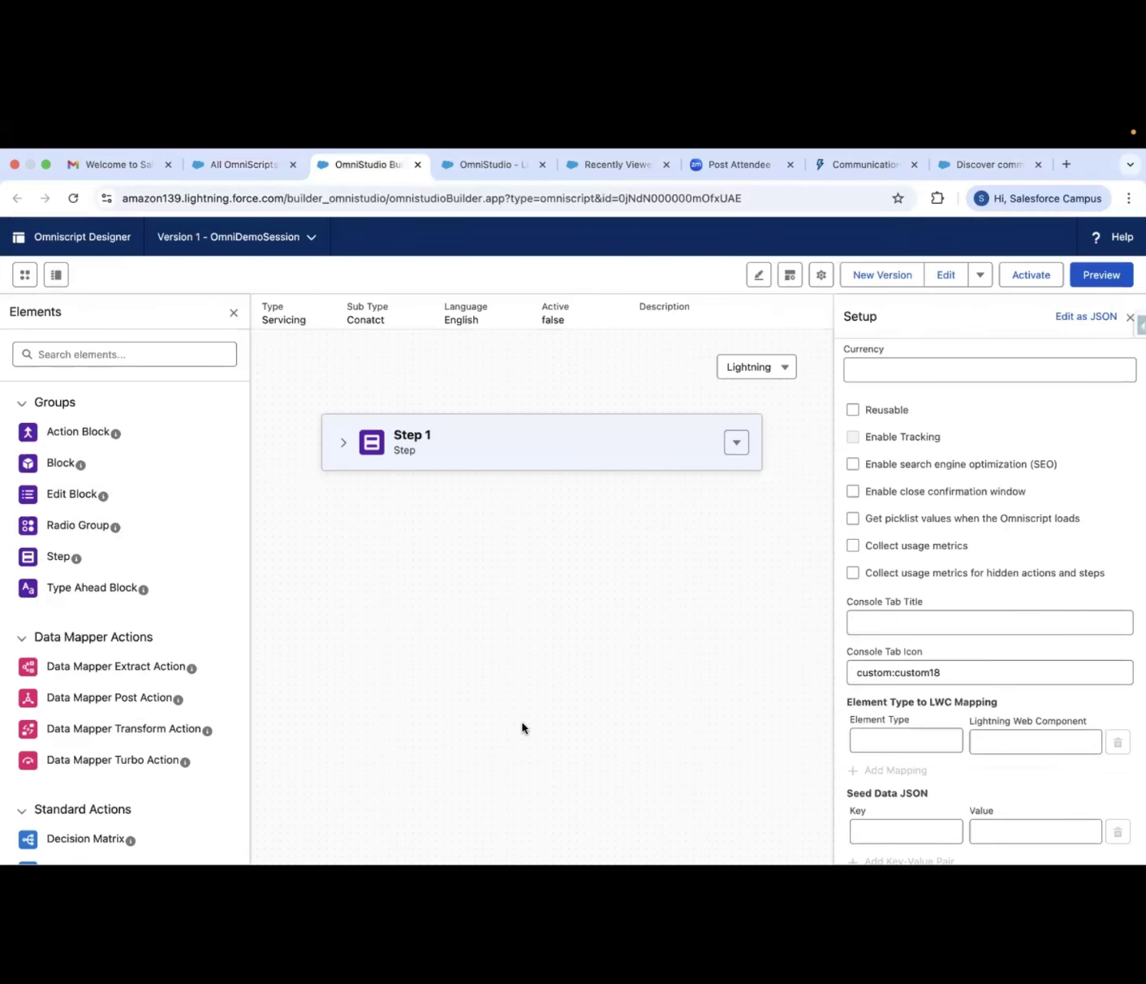
- Switch to the Demo presentation in PowerPoint and view its slides on OmniStudio, OmniScript and the annotated designer layout
key("ctrl+Up")
left_click(461, 546)
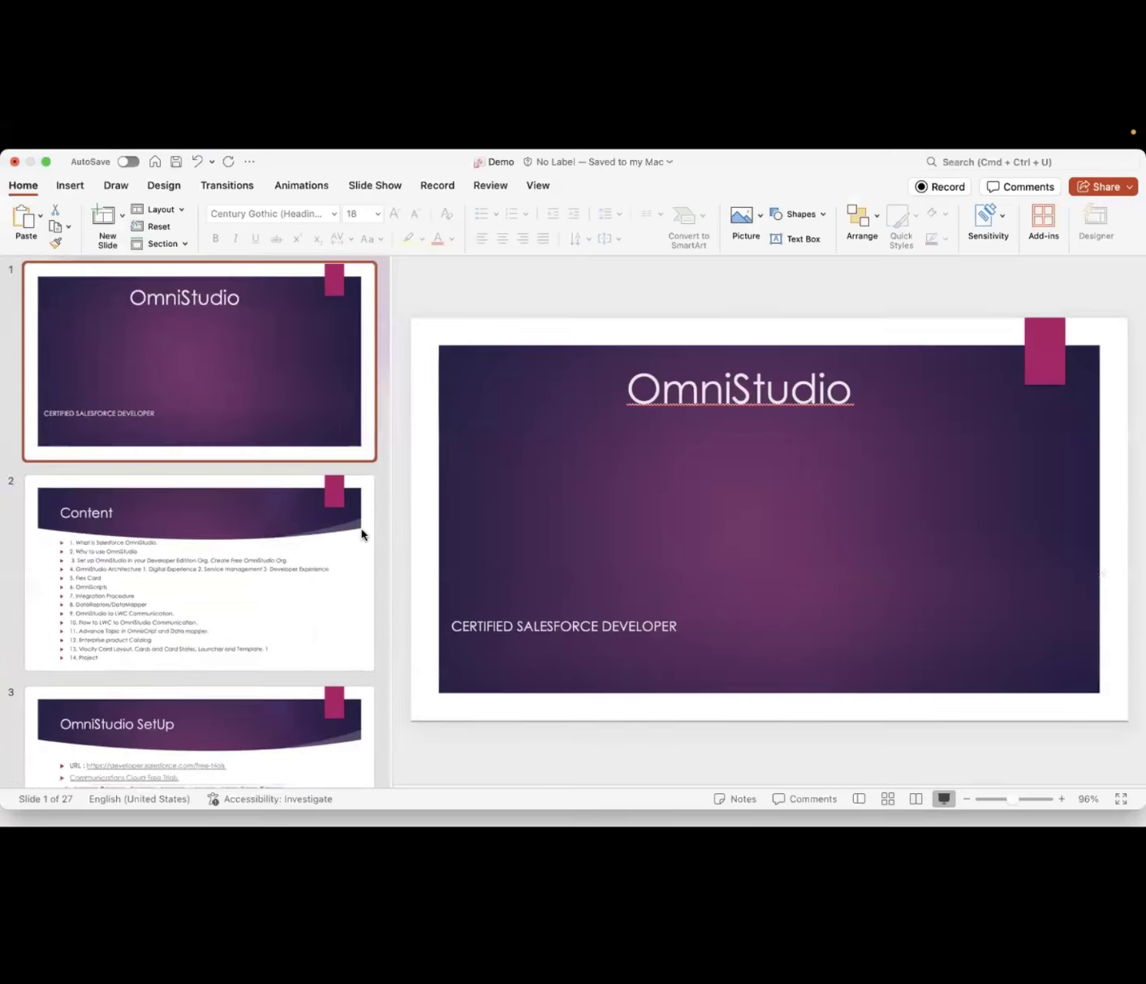
scroll(261, 574, "down", 5)
scroll(259, 572, "down", 5)
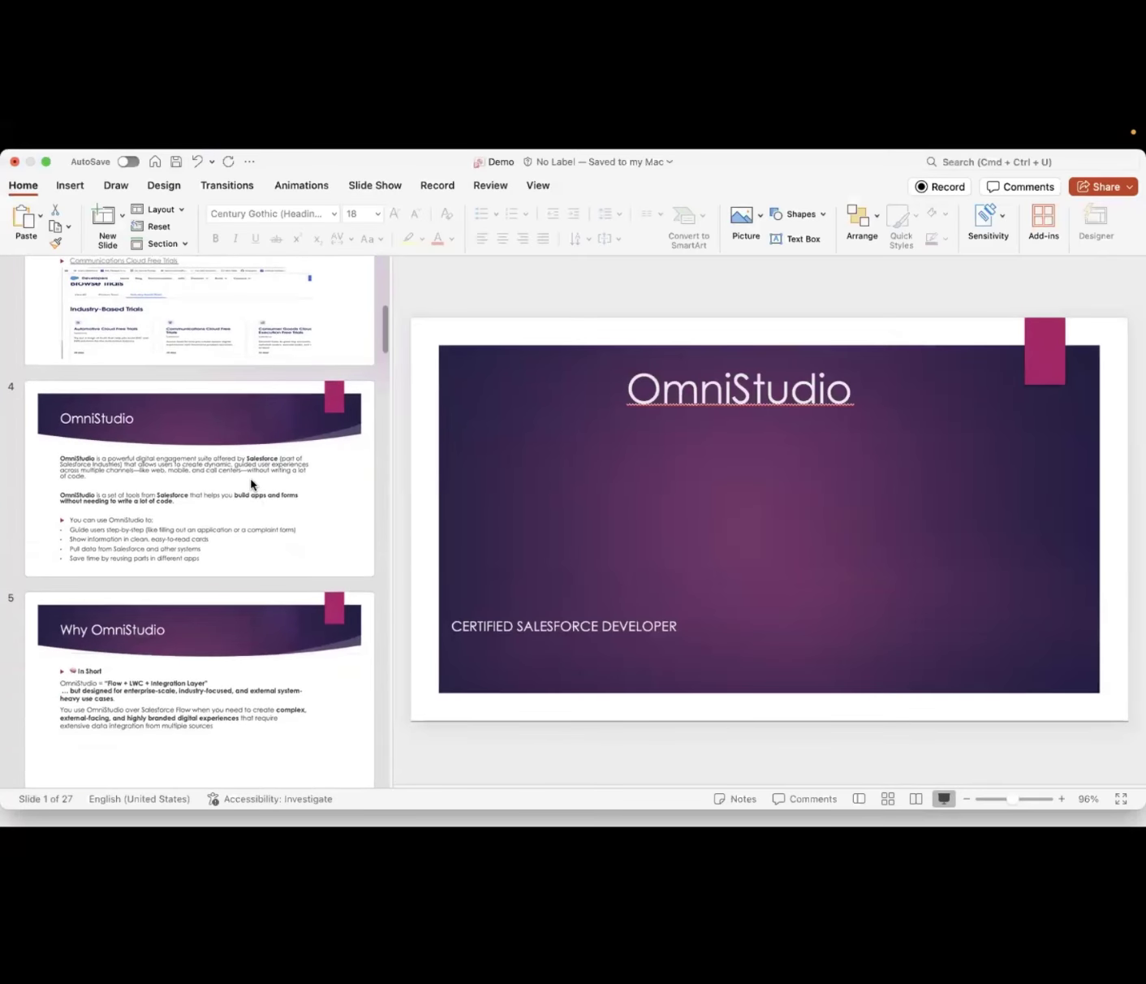
left_click(251, 485)
scroll(251, 485, "down", 5)
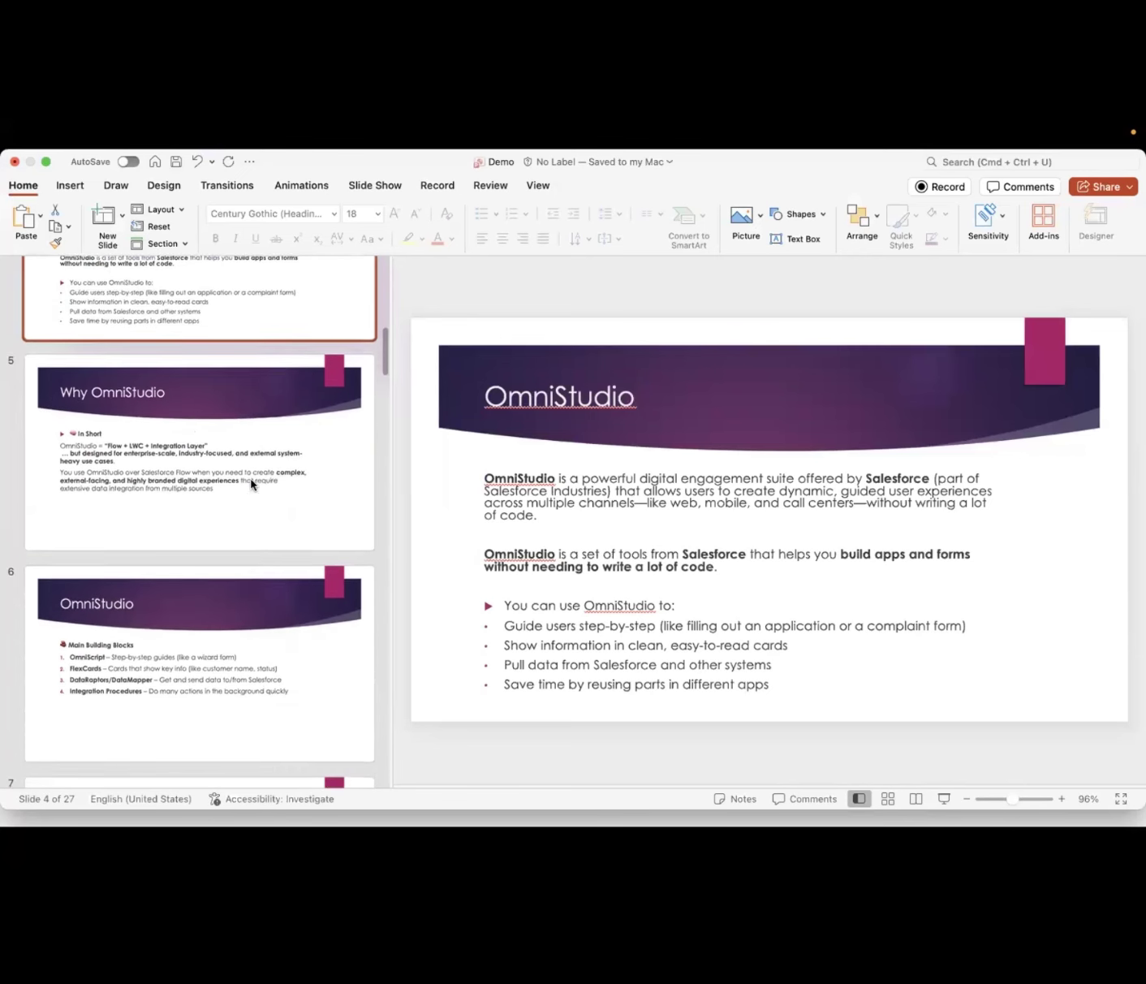
key("ctrl+Up")
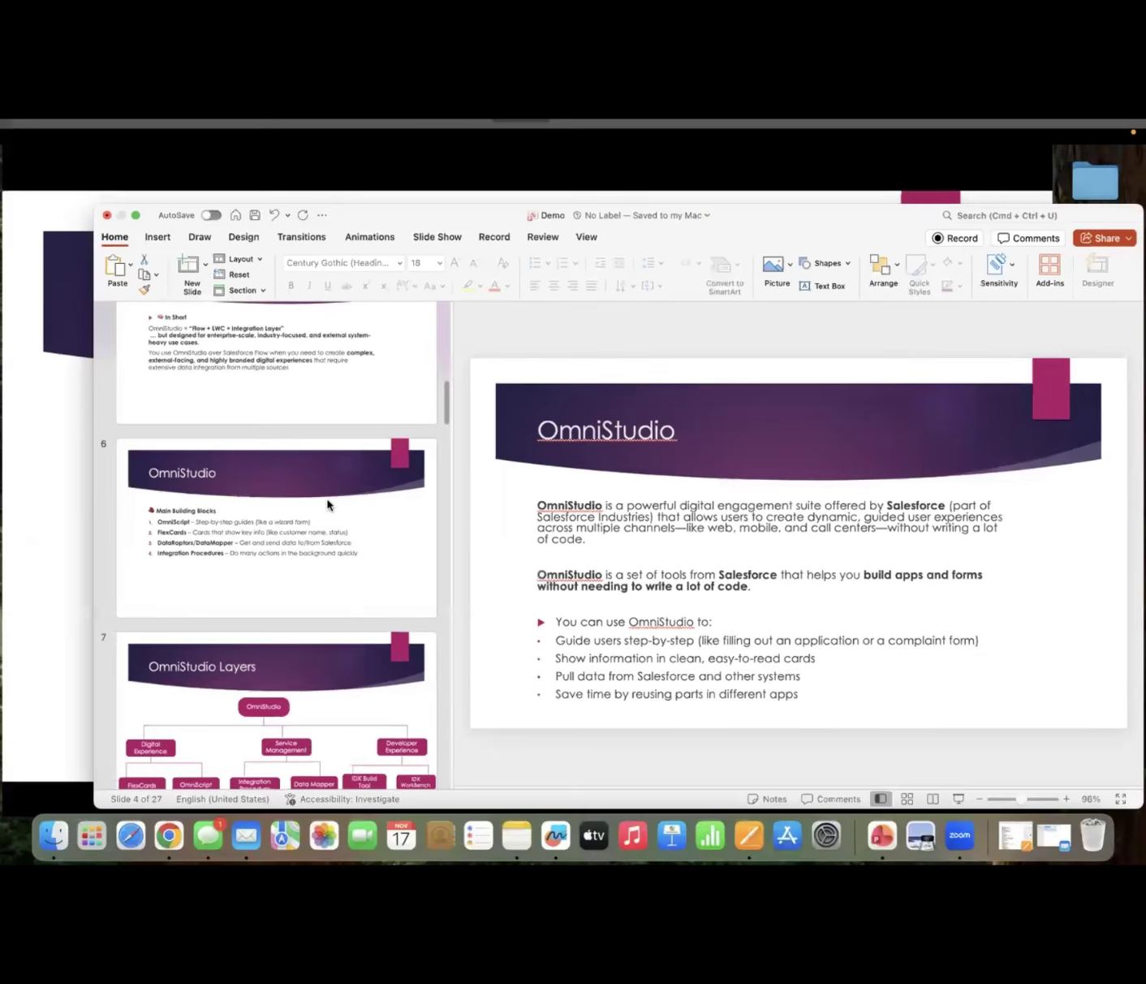
left_click(347, 448)
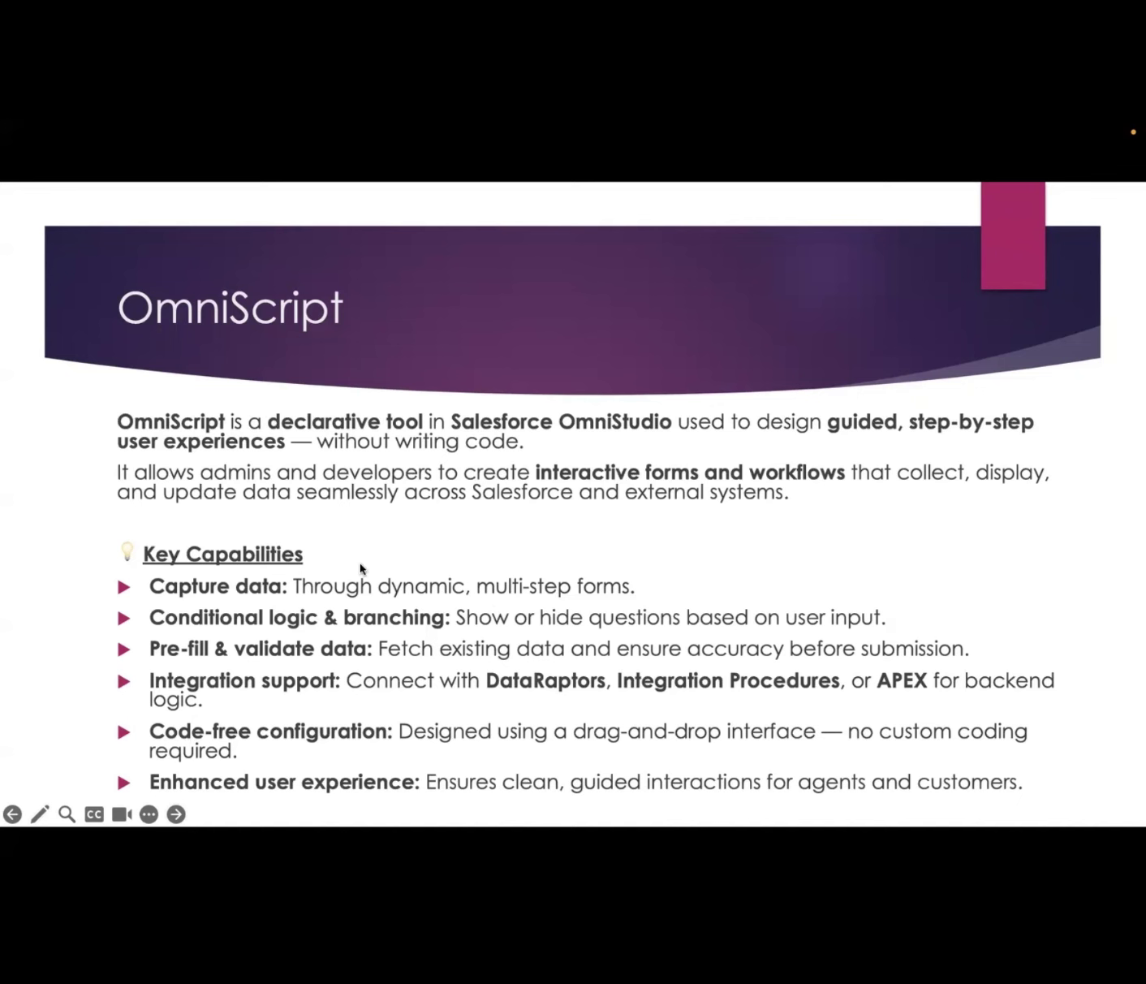
left_click(177, 814)
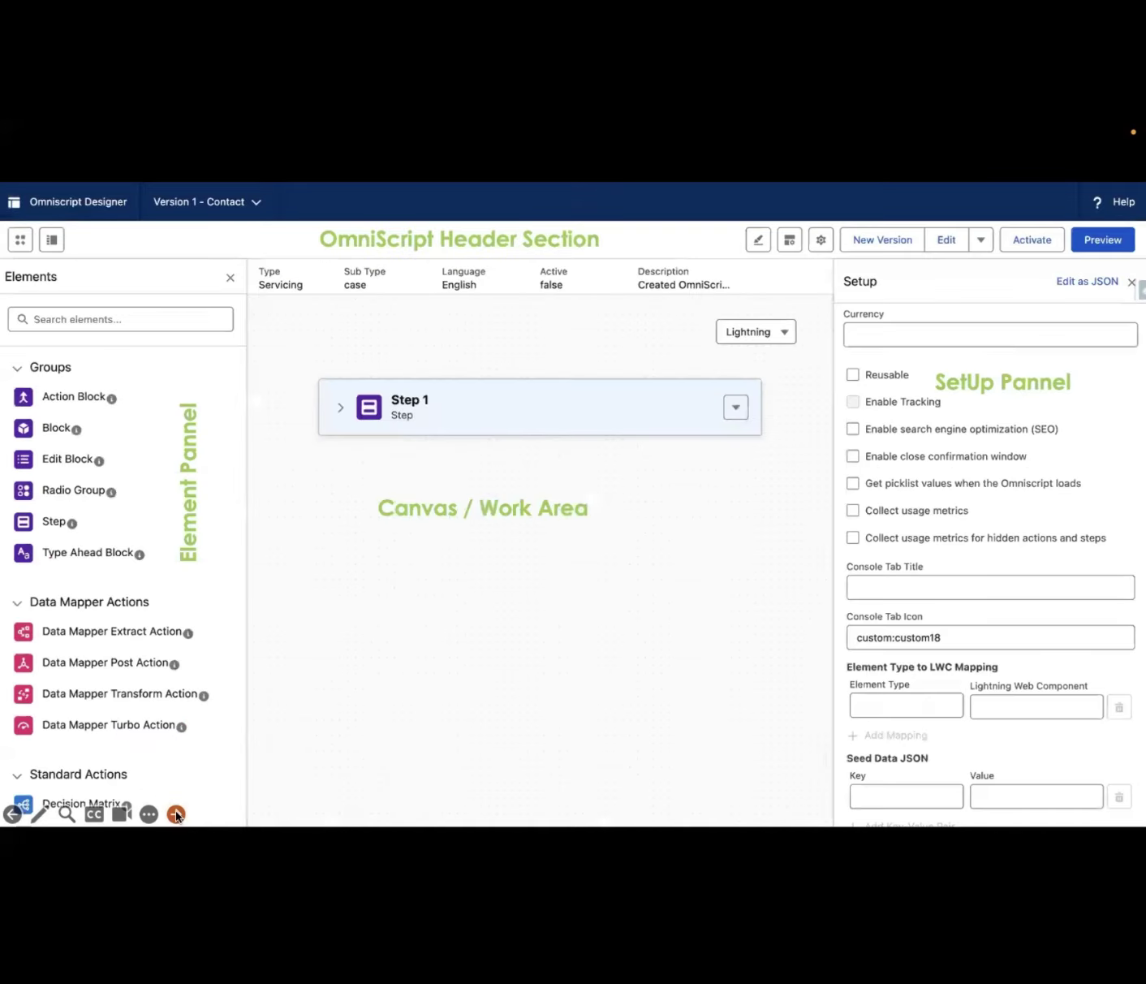
- Compare the annotated designer slide with the live OmniDemoSession designer in Chrome, ending in Chrome
key("ctrl+Up")
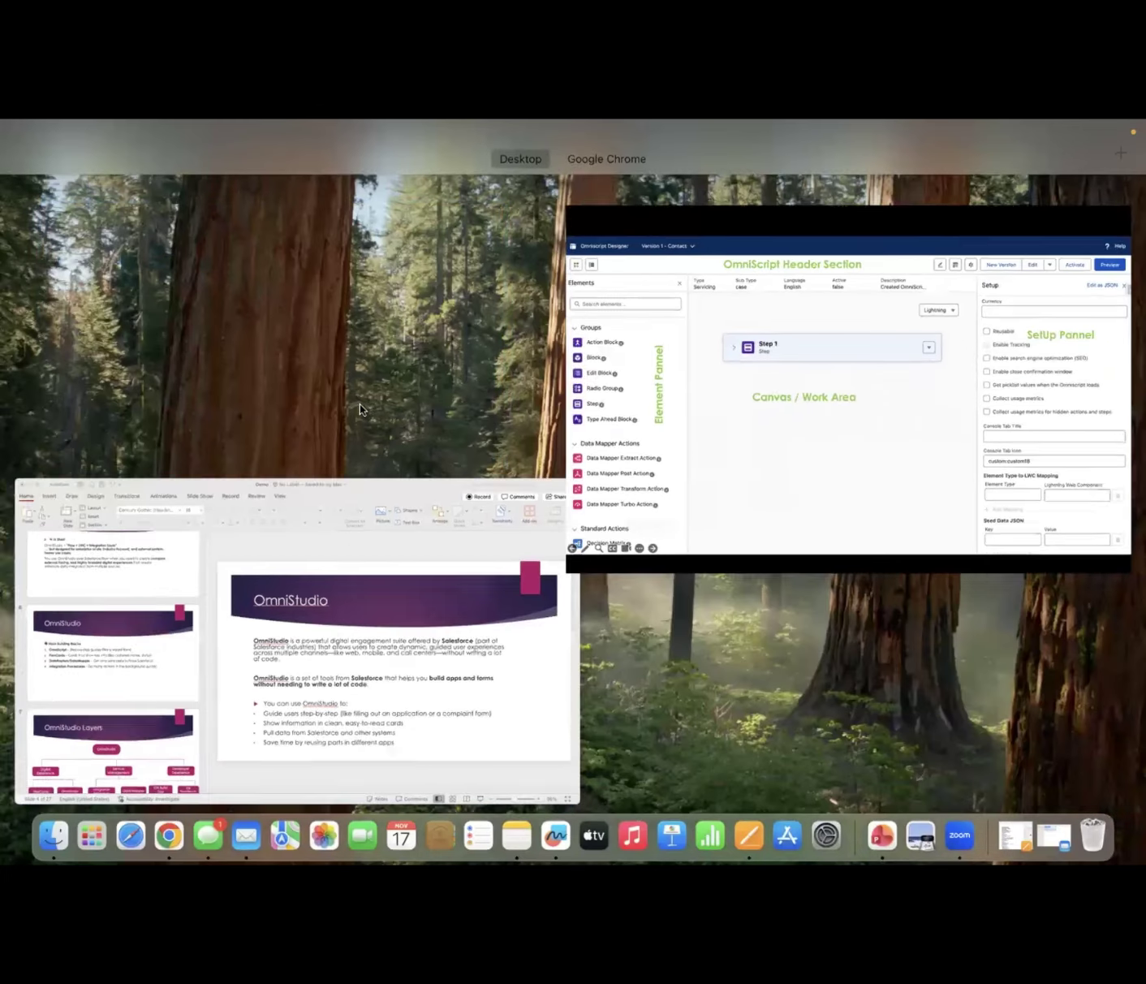
left_click(168, 834)
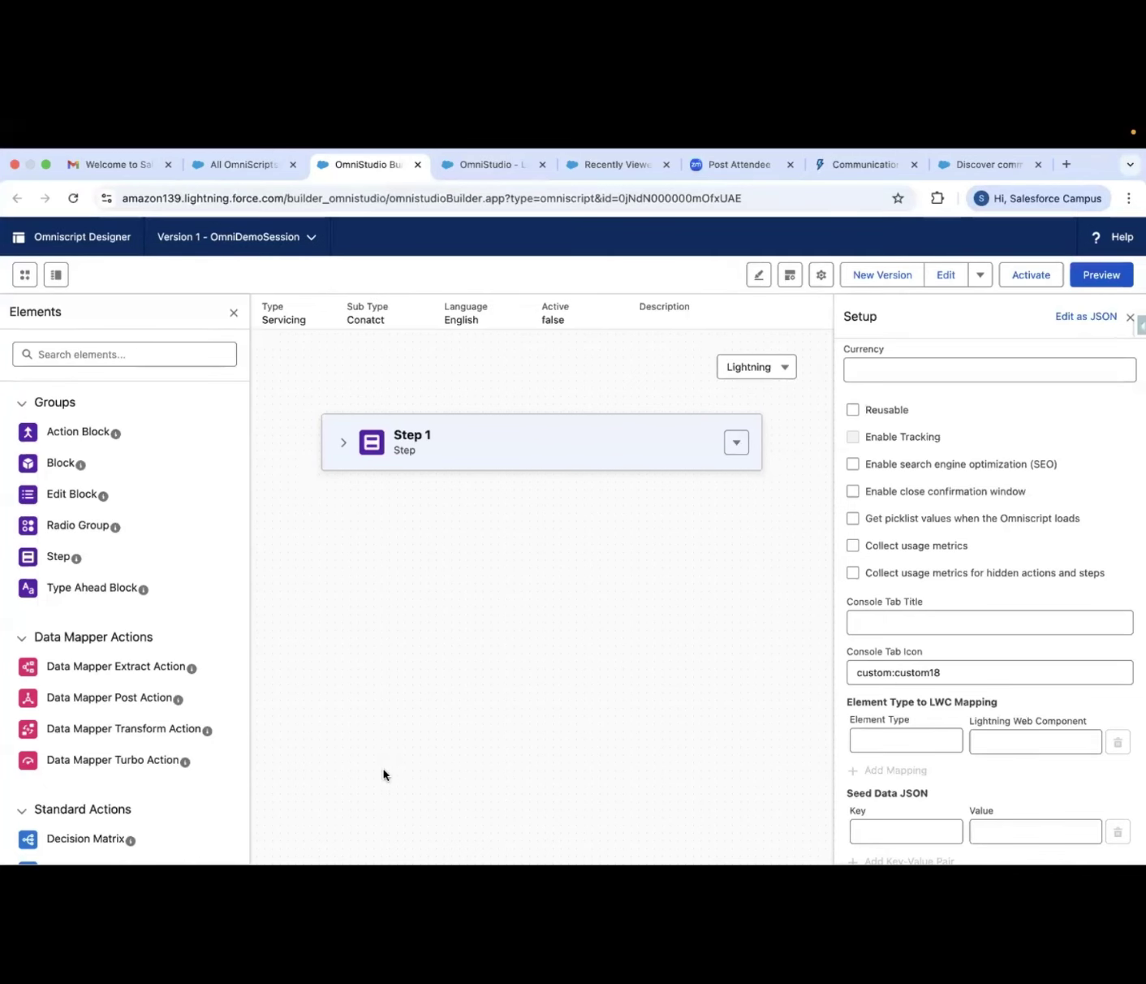
key("ctrl+Up")
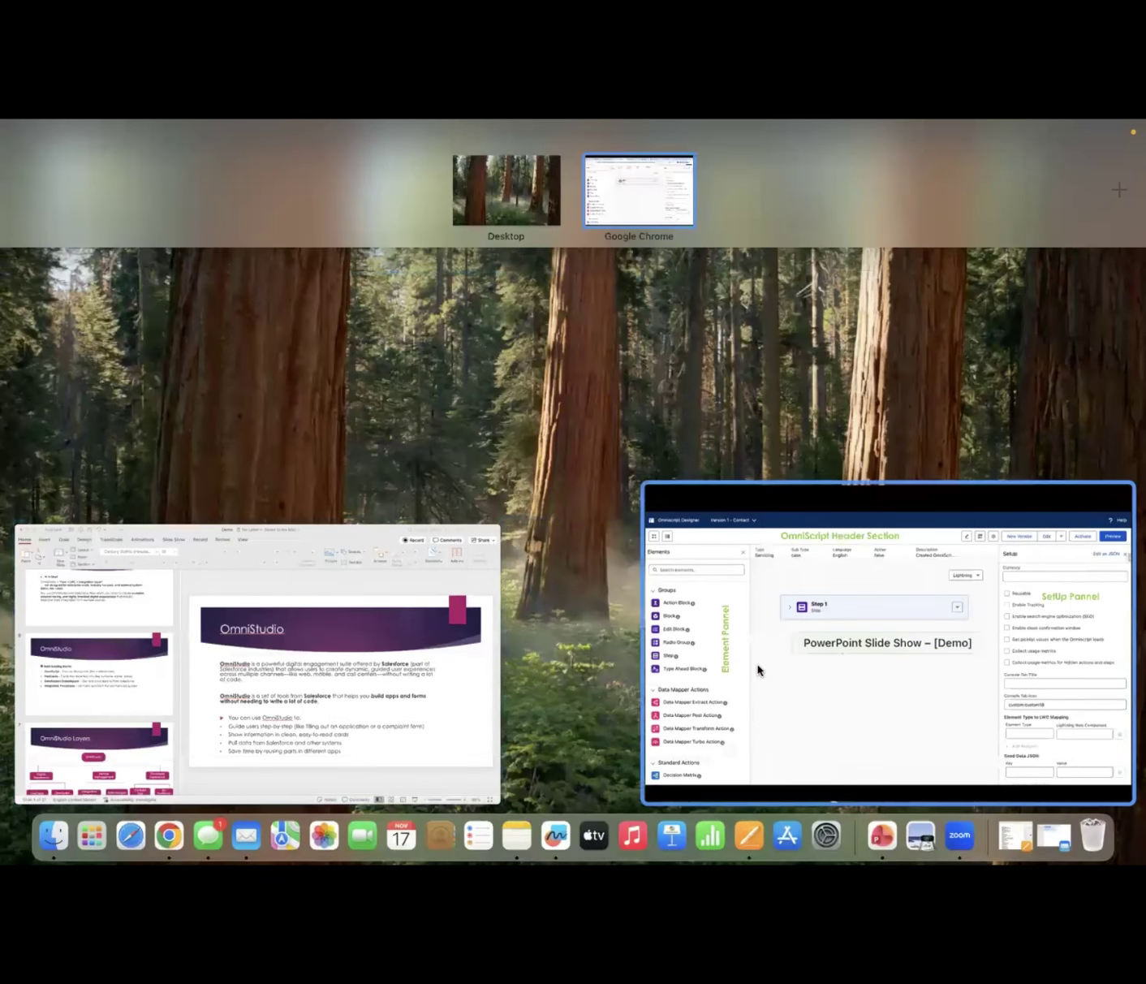
left_click(369, 366)
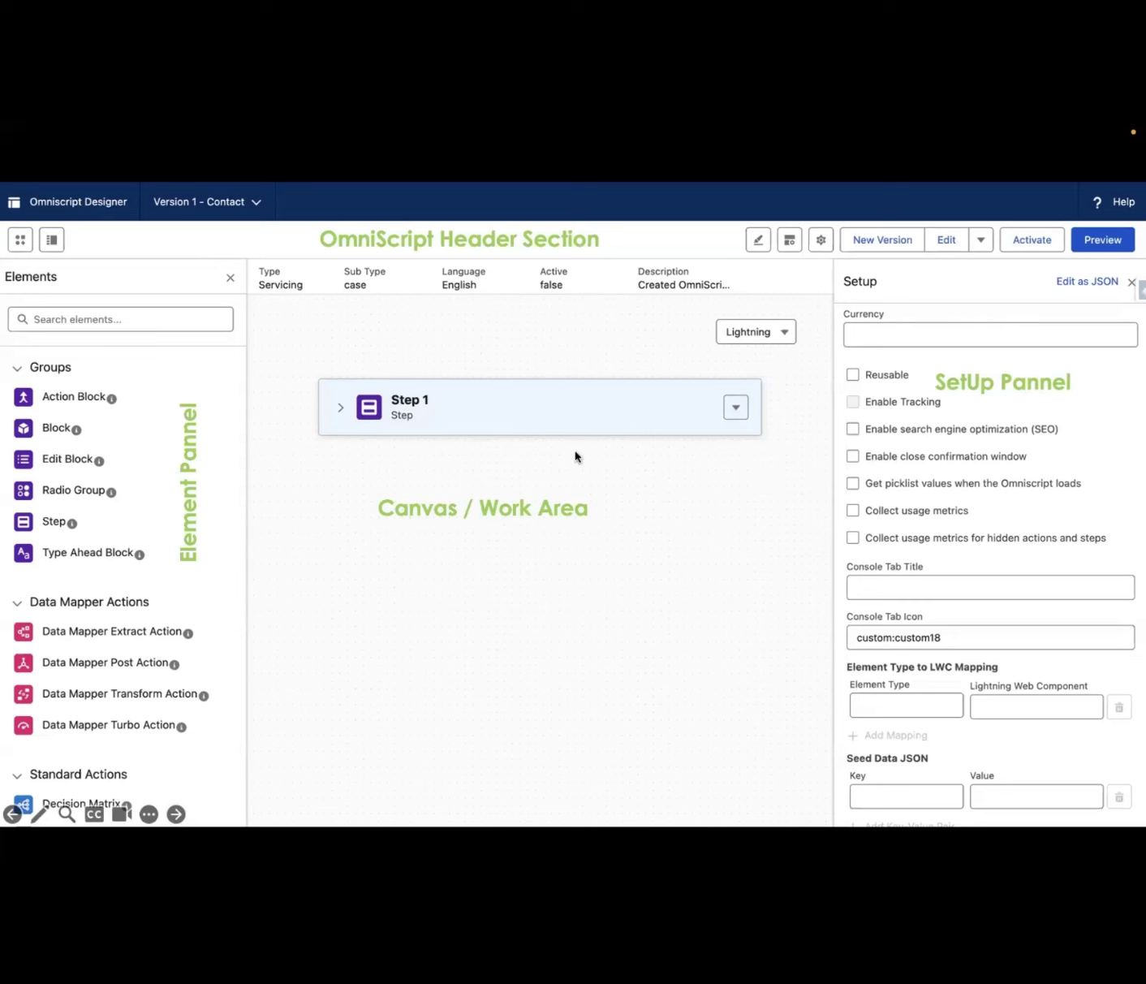
key("ctrl+Up")
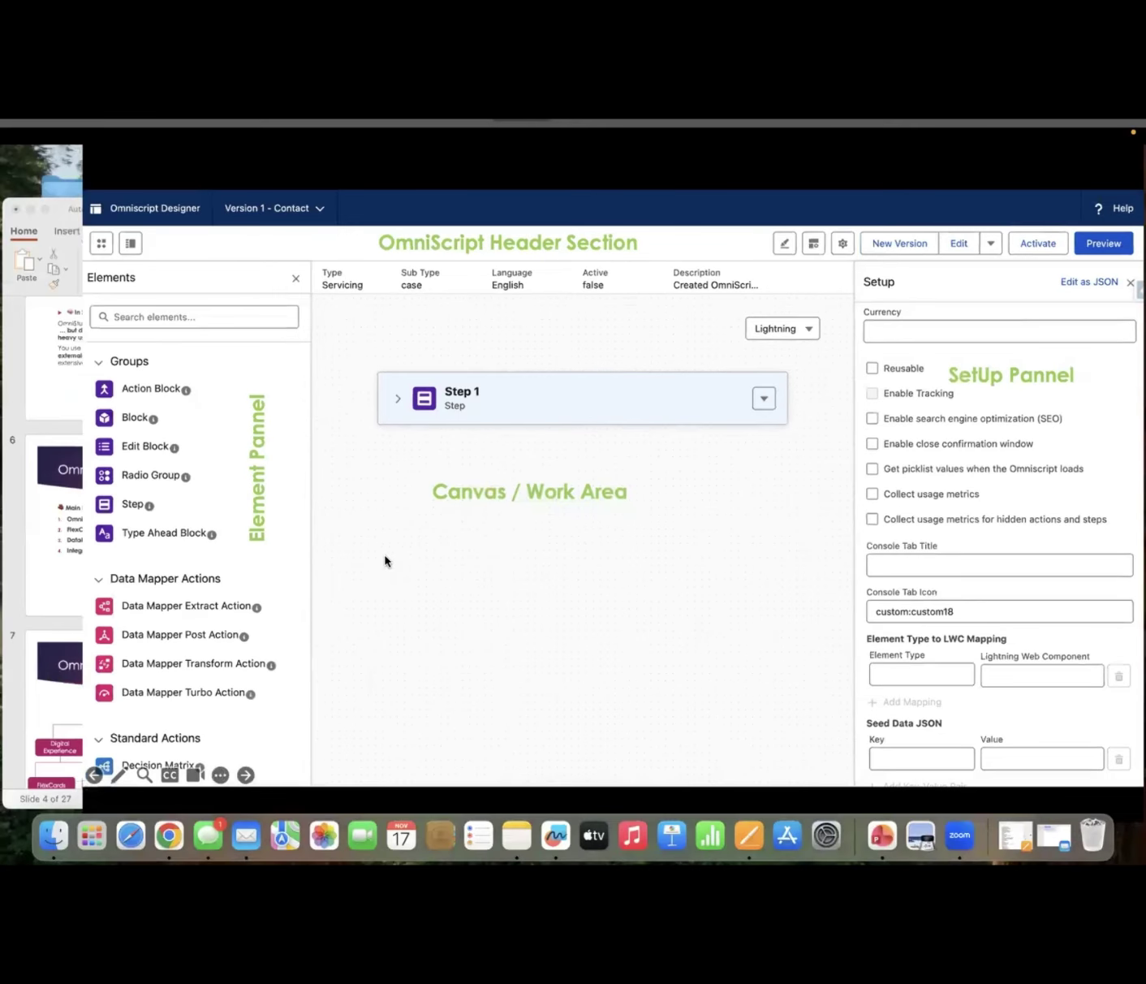
left_click(171, 838)
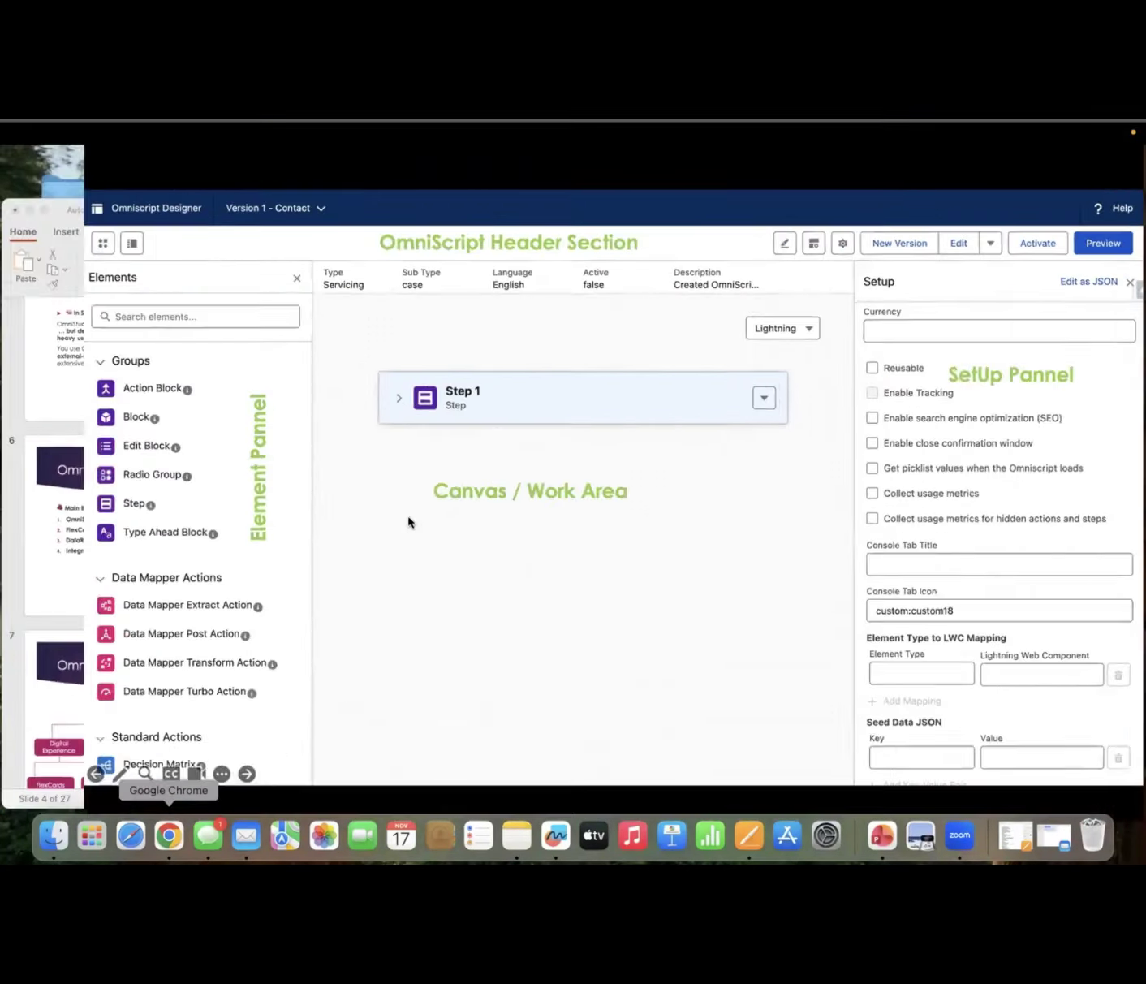
- Expand Step 1, search the elements for "te" and add a Text Block inside the step
left_click(342, 446)
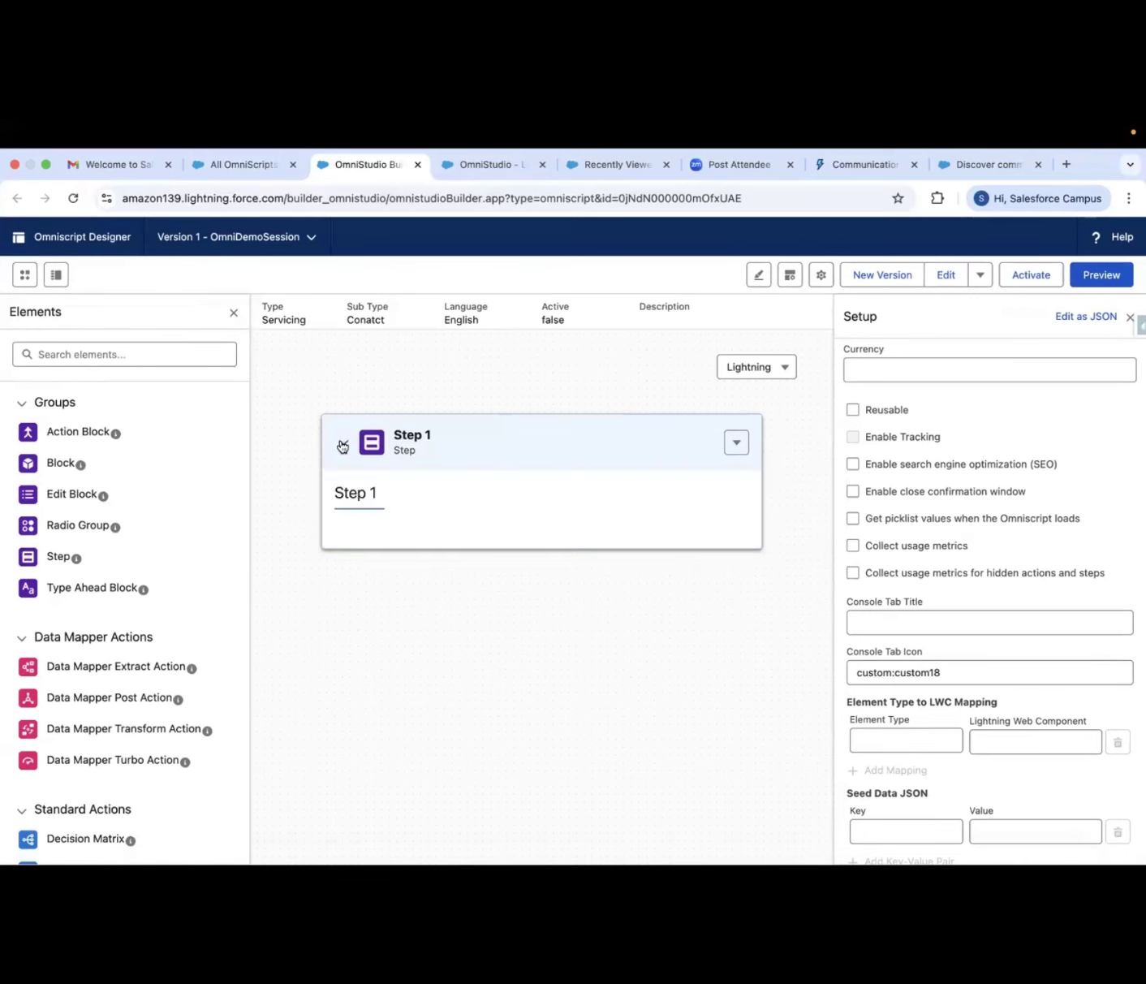
scroll(77, 567, "down", 5)
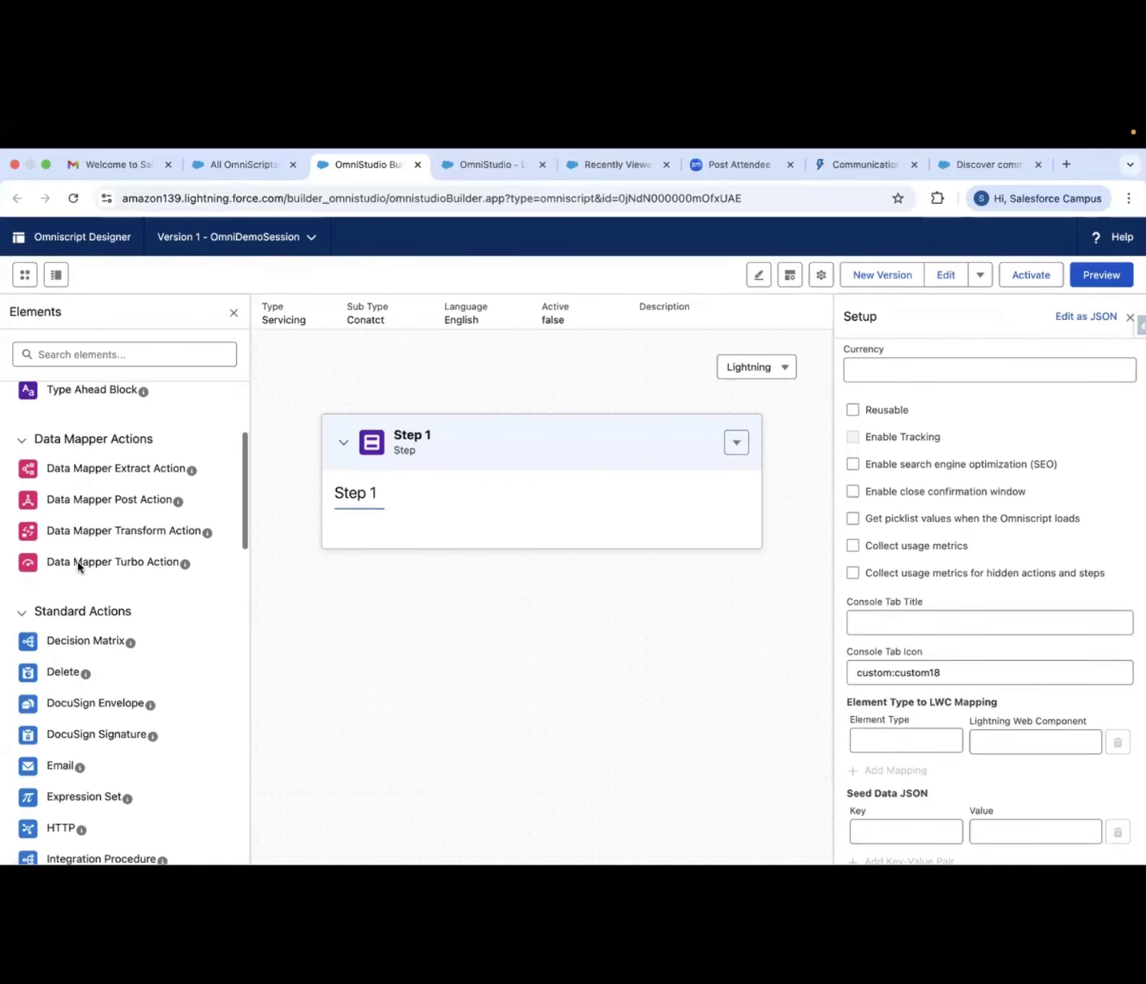
scroll(77, 567, "down", 15)
scroll(69, 577, "up", 10)
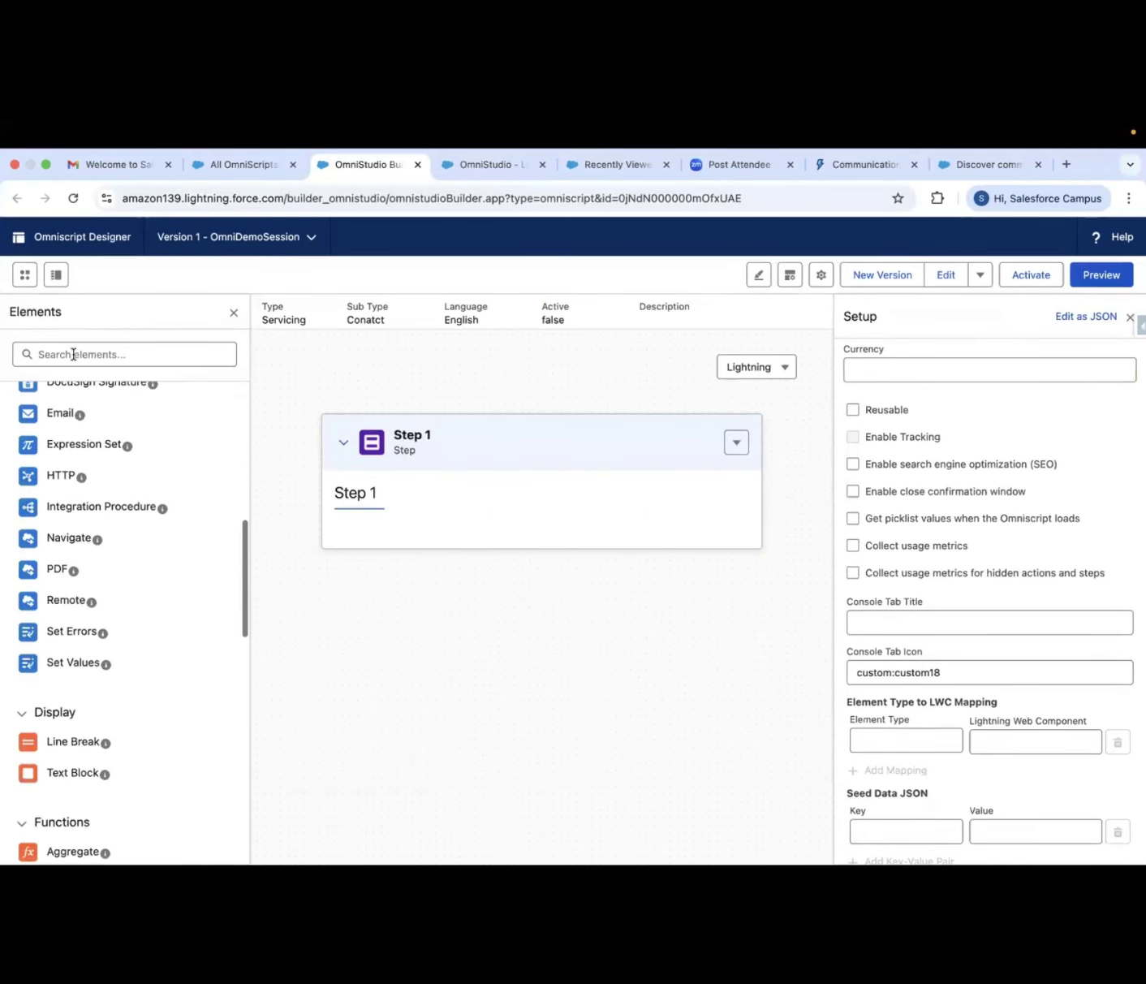
left_click(74, 354)
type("te")
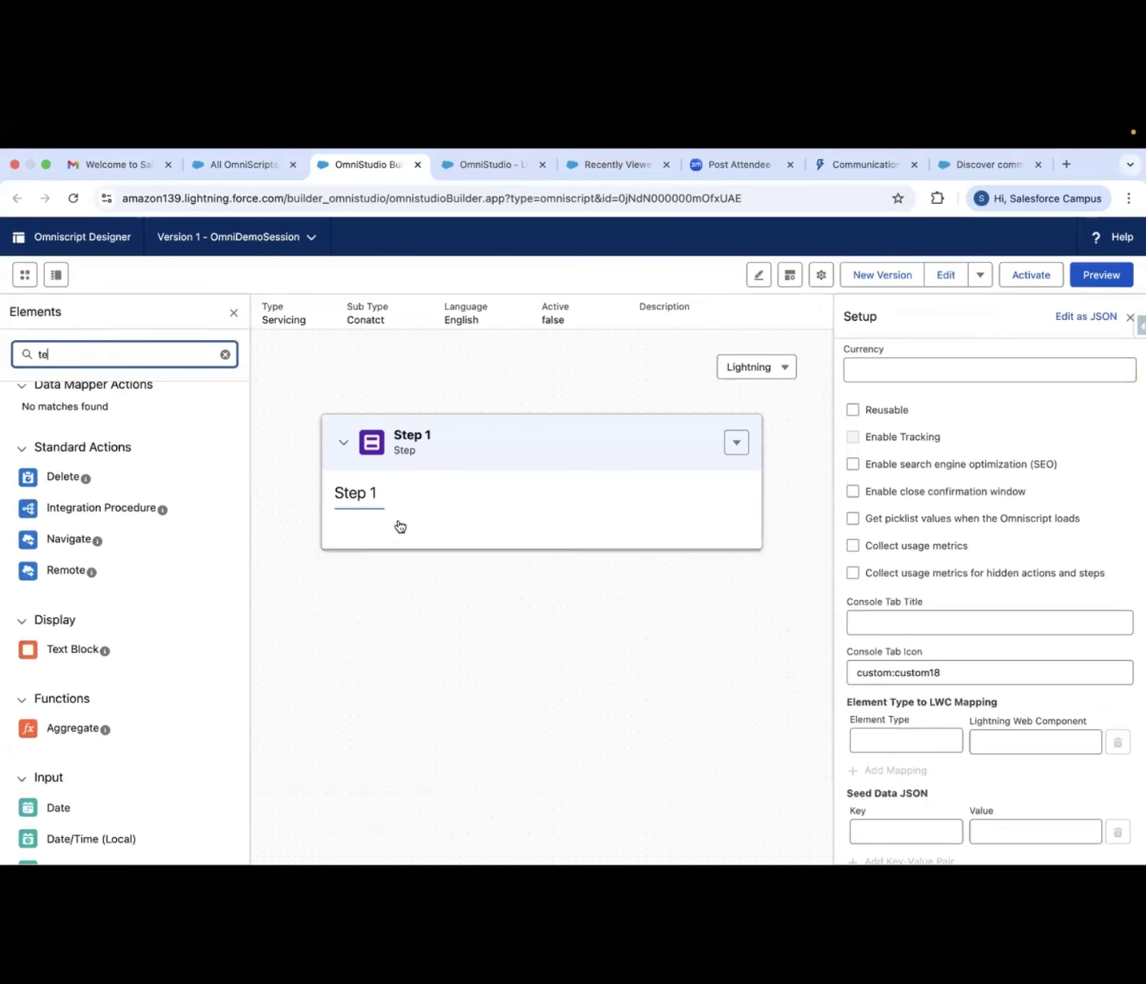
left_click_drag(66, 652, 366, 525)
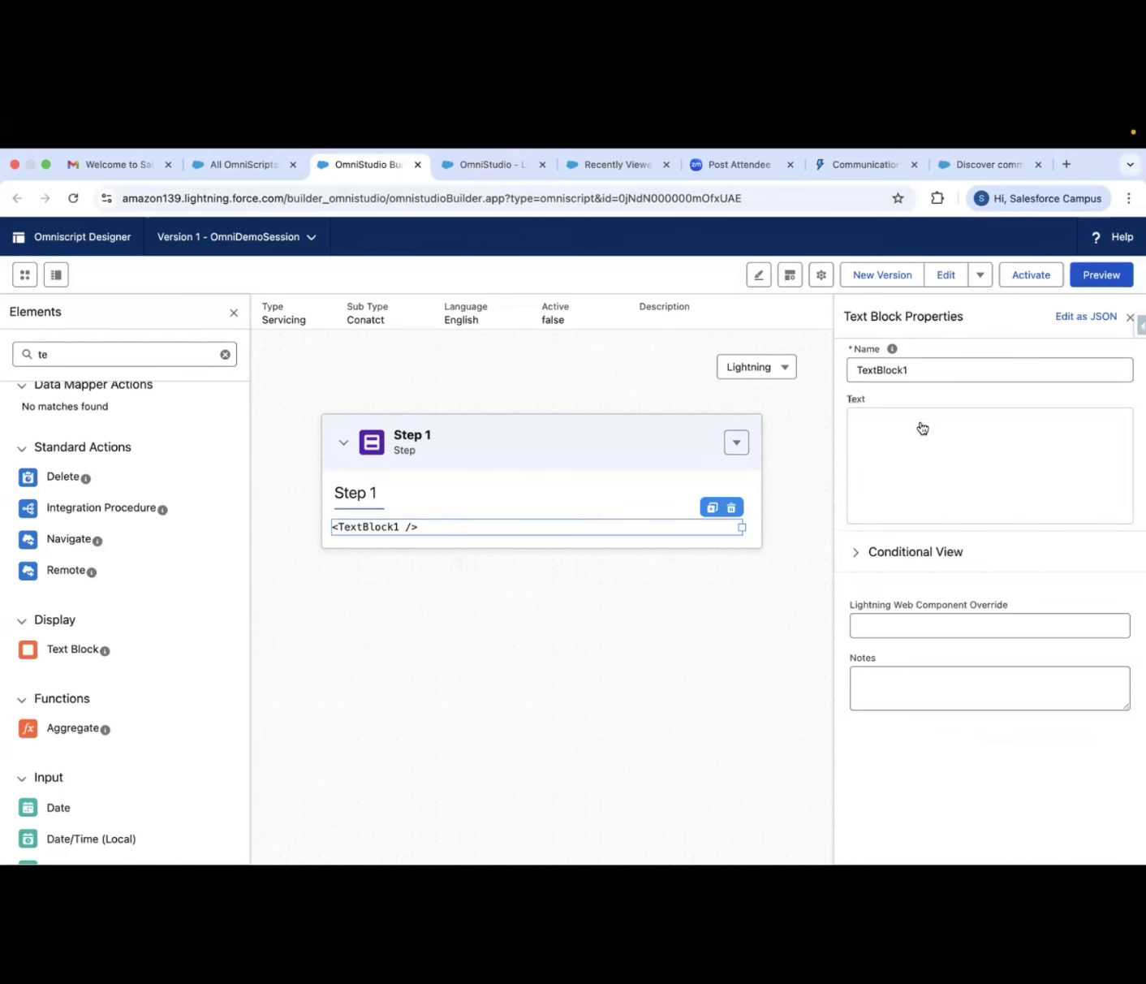
- Enter "Wlcome To the OmniStudio Course" as the text block's rich text and save it
left_click(992, 467)
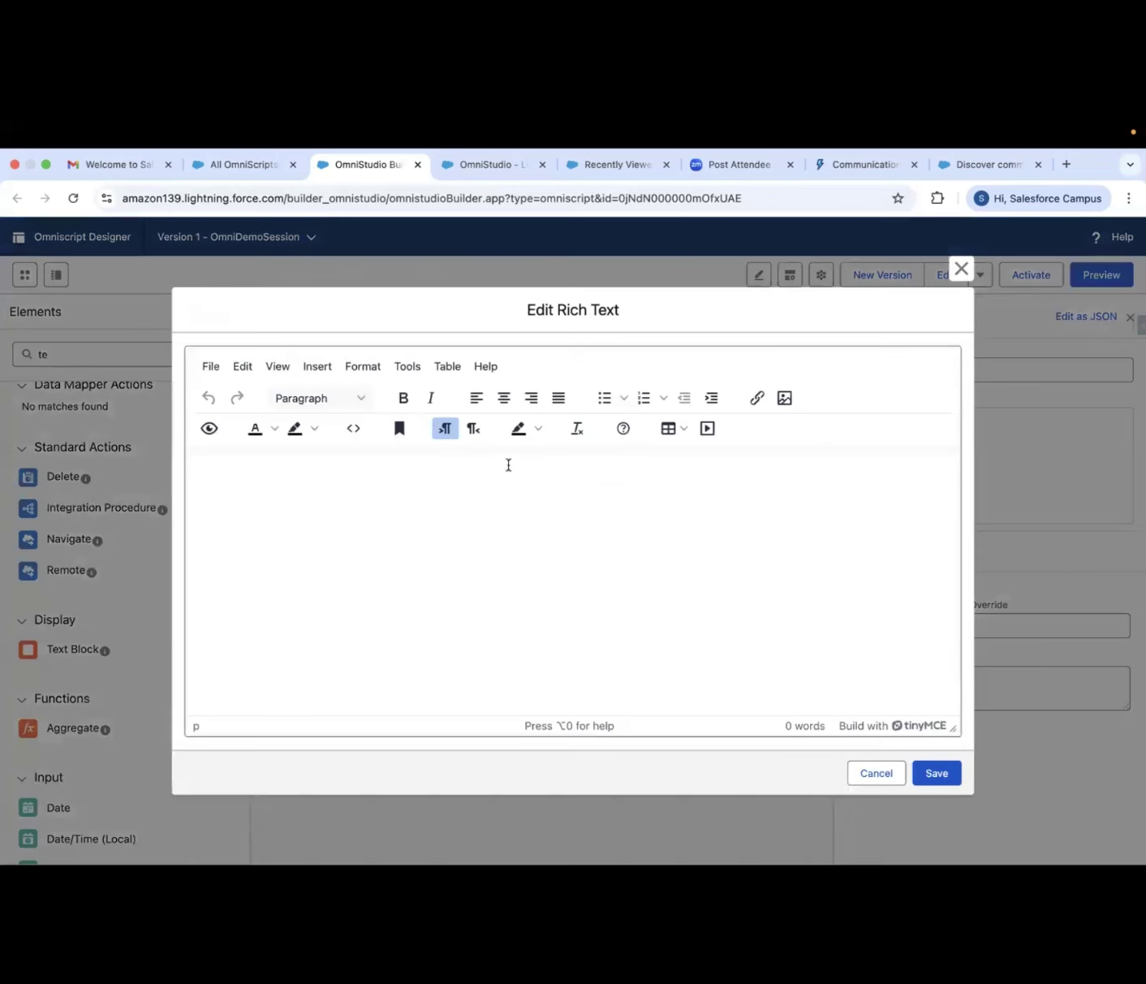
left_click(481, 465)
type("W")
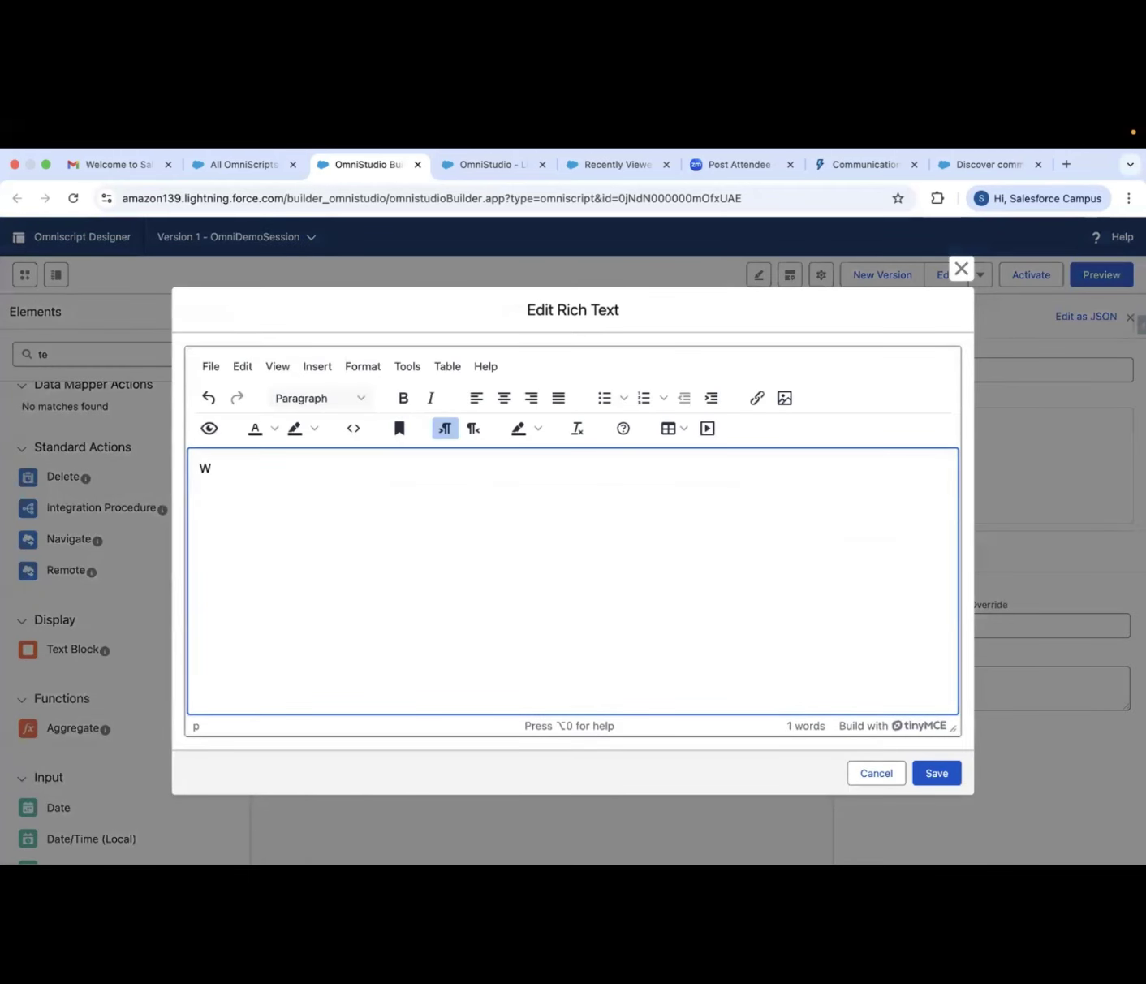
type("lcome To the OmniS")
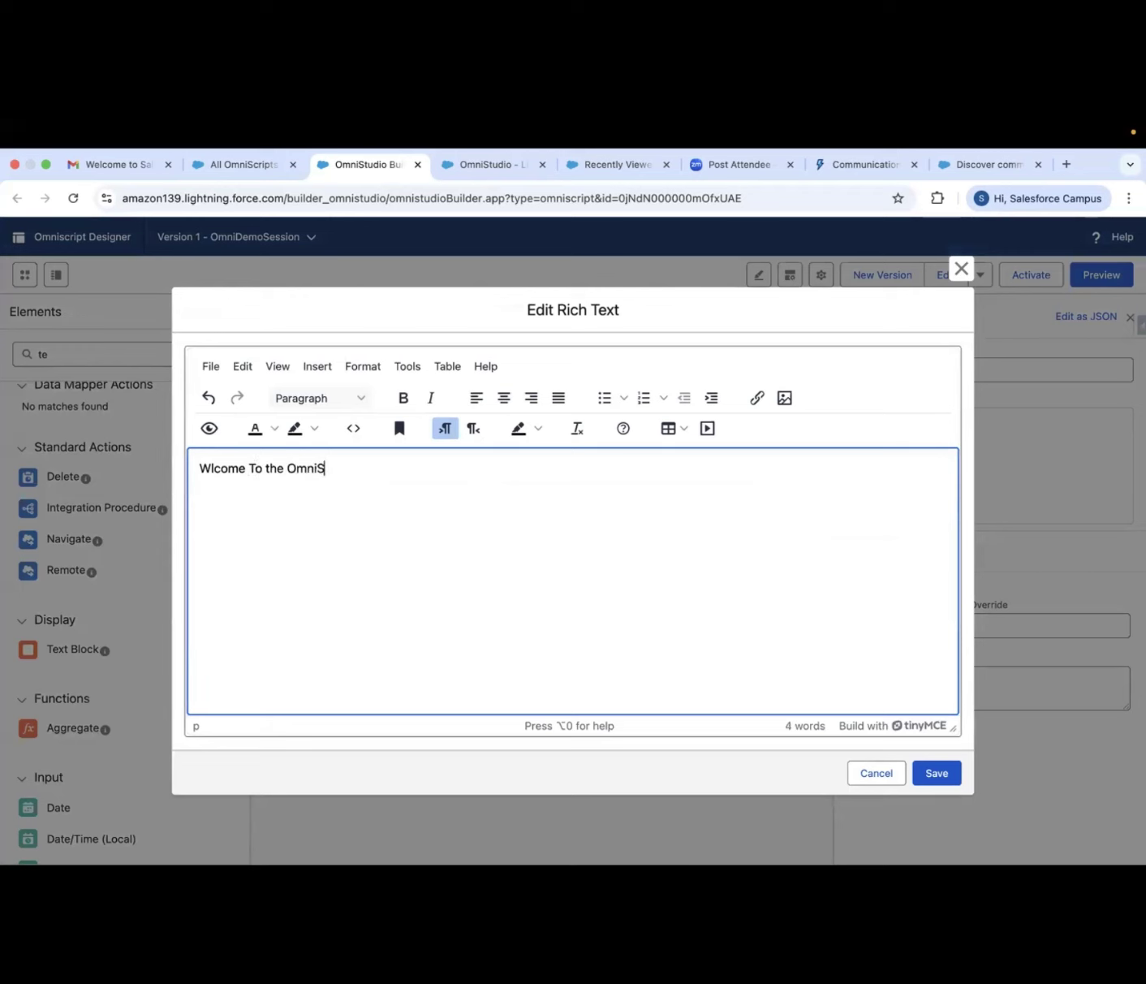
type("tudio Course")
left_click(934, 772)
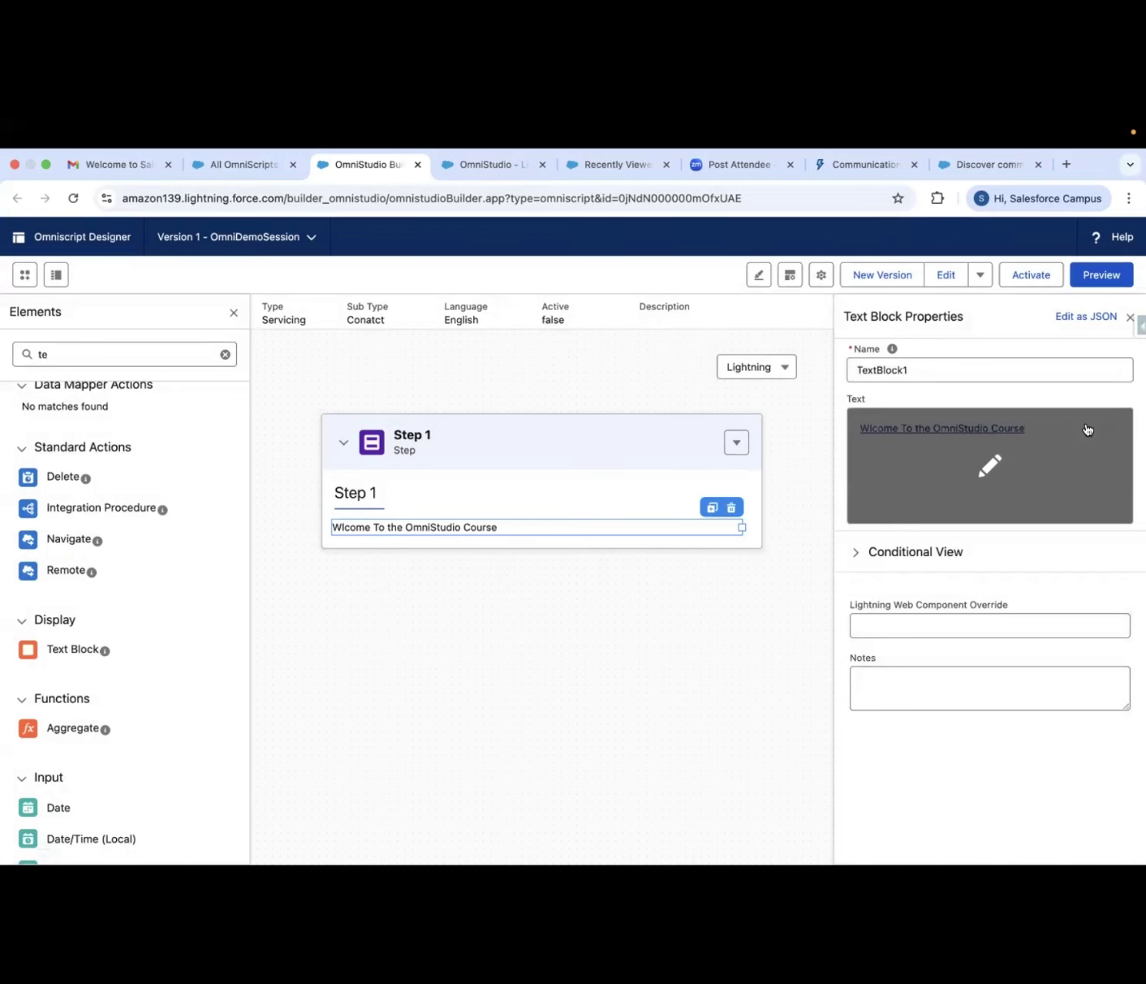
- Reopen the text block's rich text and correct the first word to "Welcome"
left_click(980, 486)
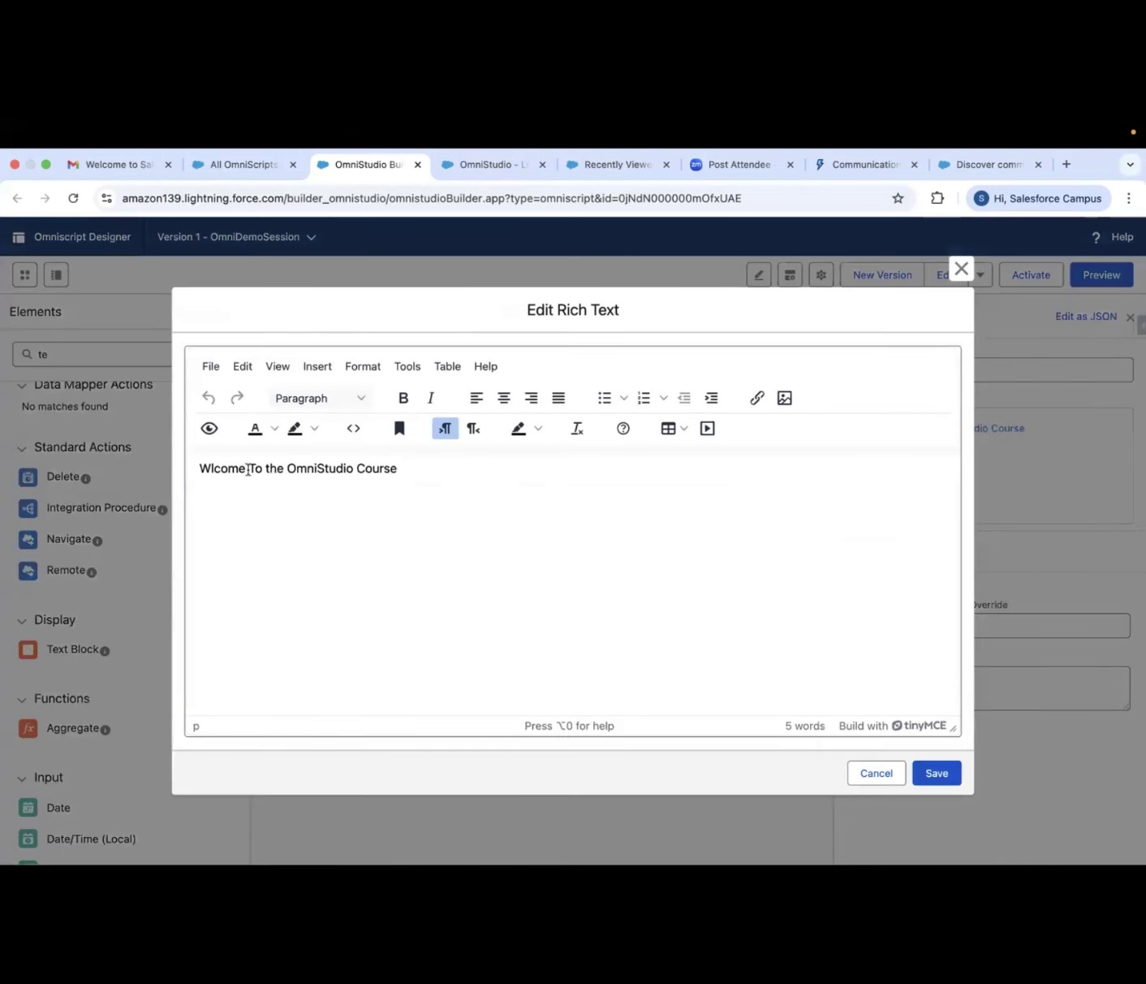
left_click(210, 467)
type("elcom")
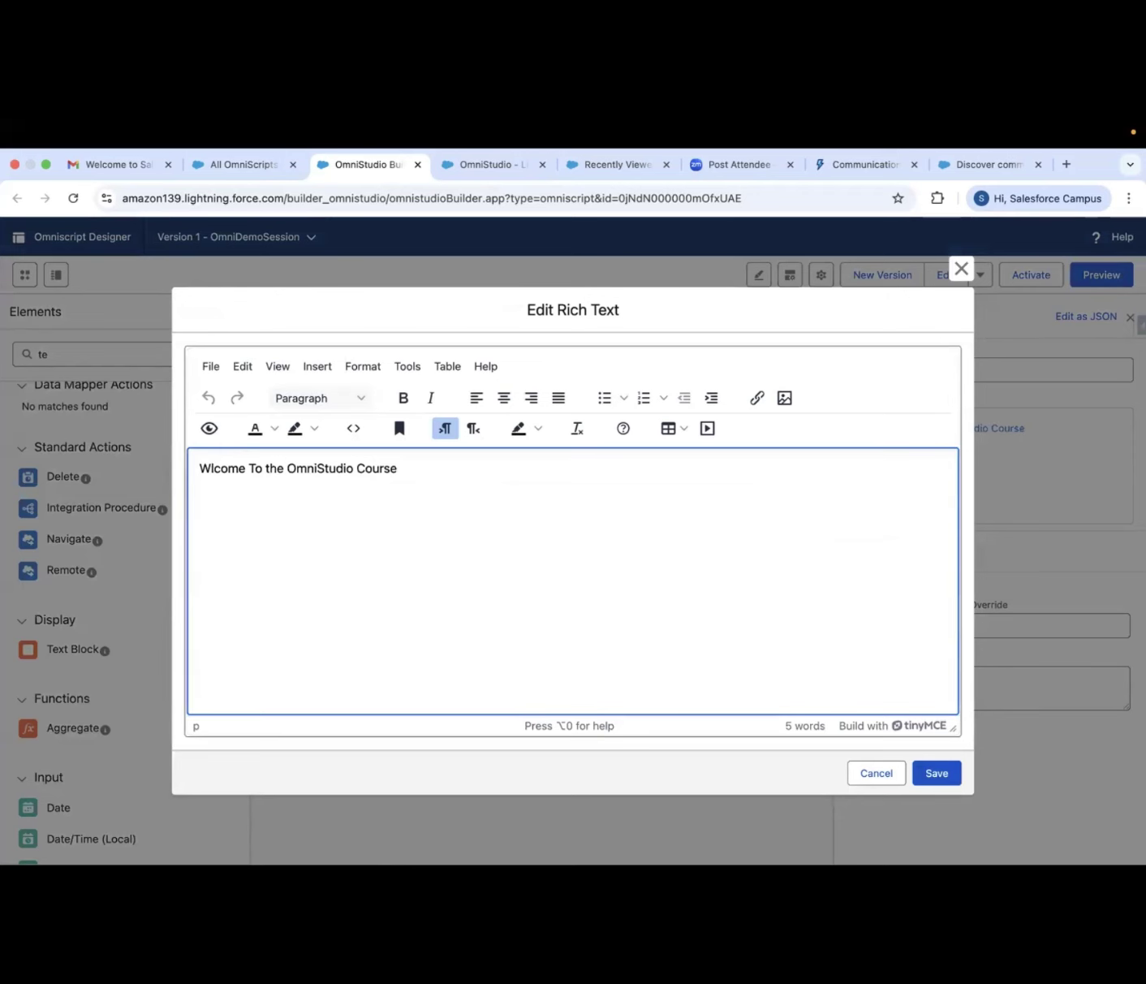
type("e")
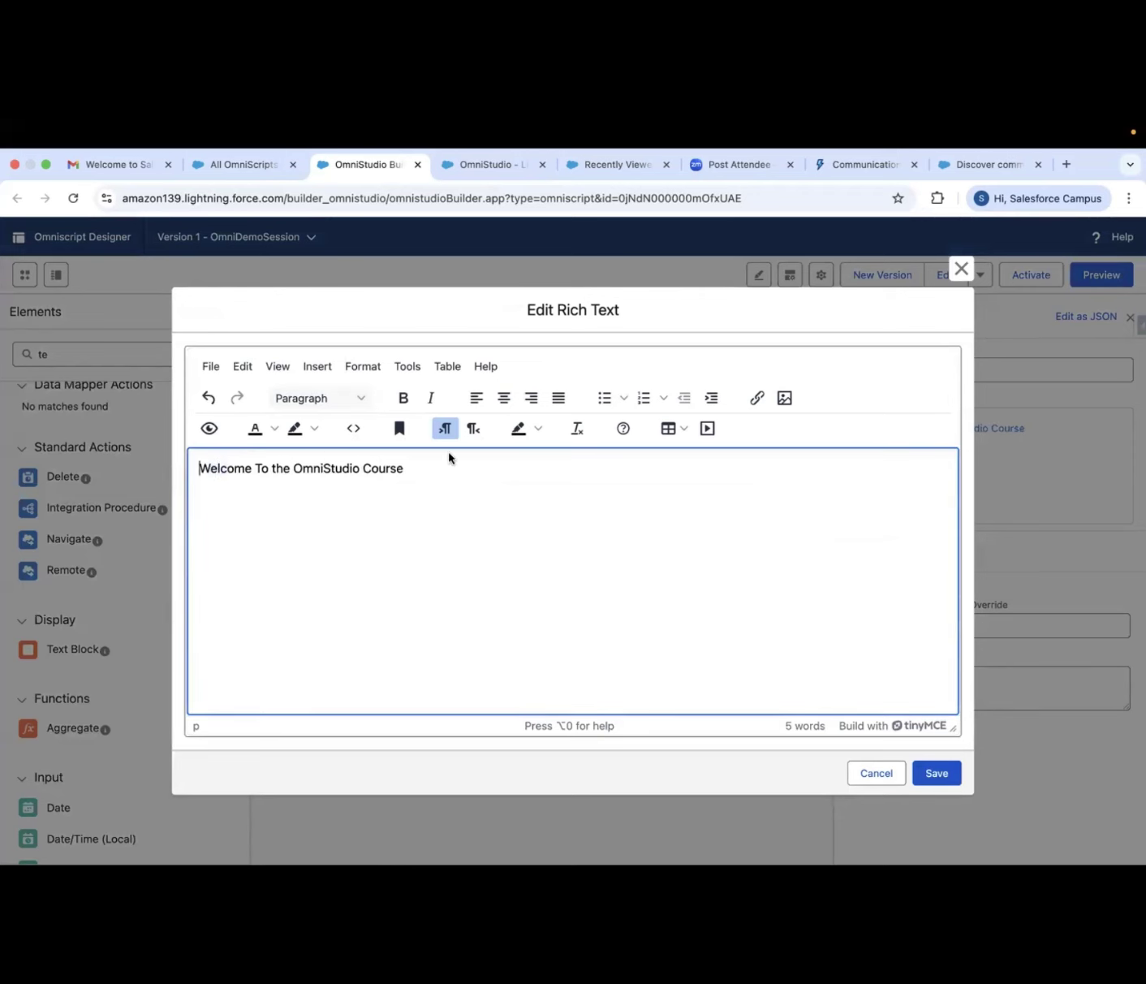
- Format the whole welcome line as centered, bold and red, and save the rich text
key("super+a")
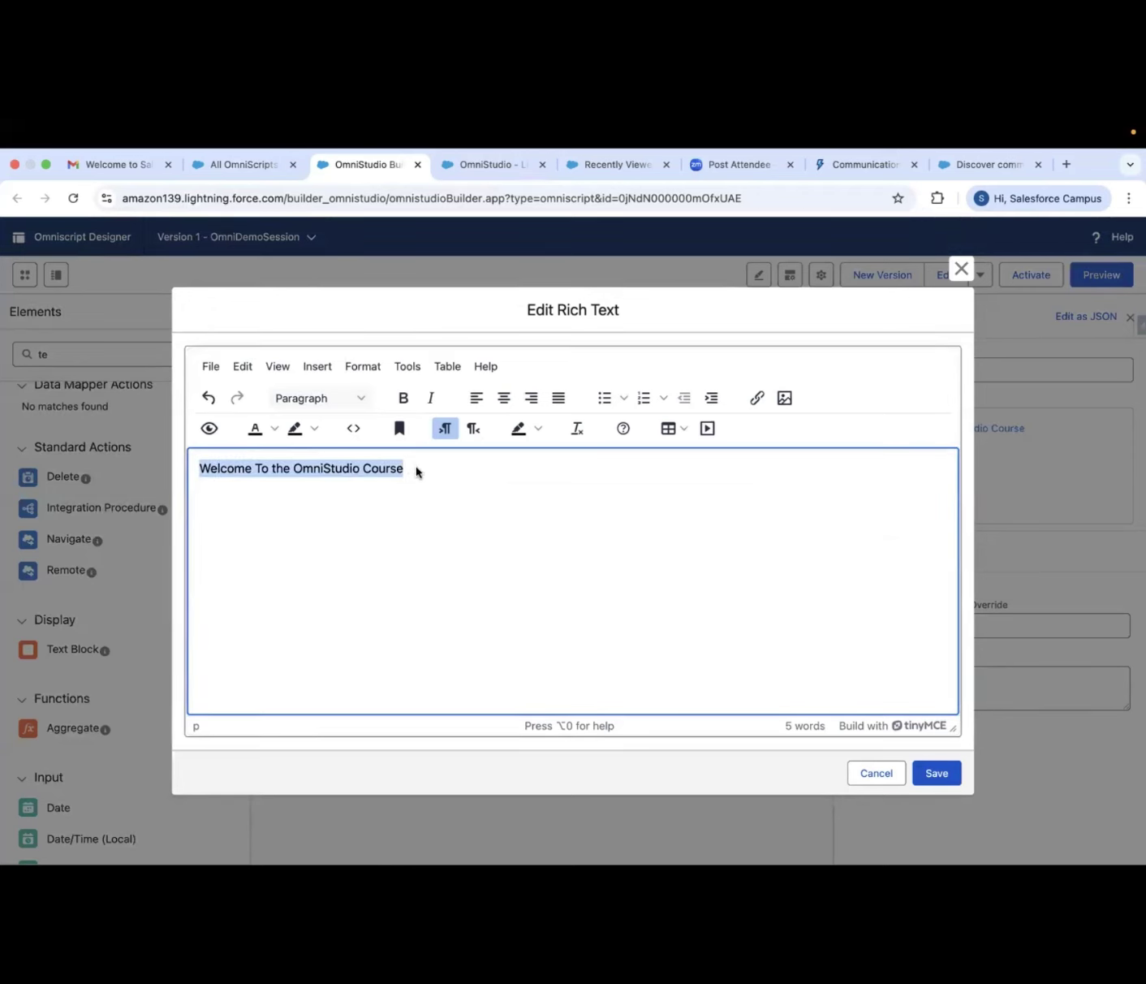
left_click(503, 399)
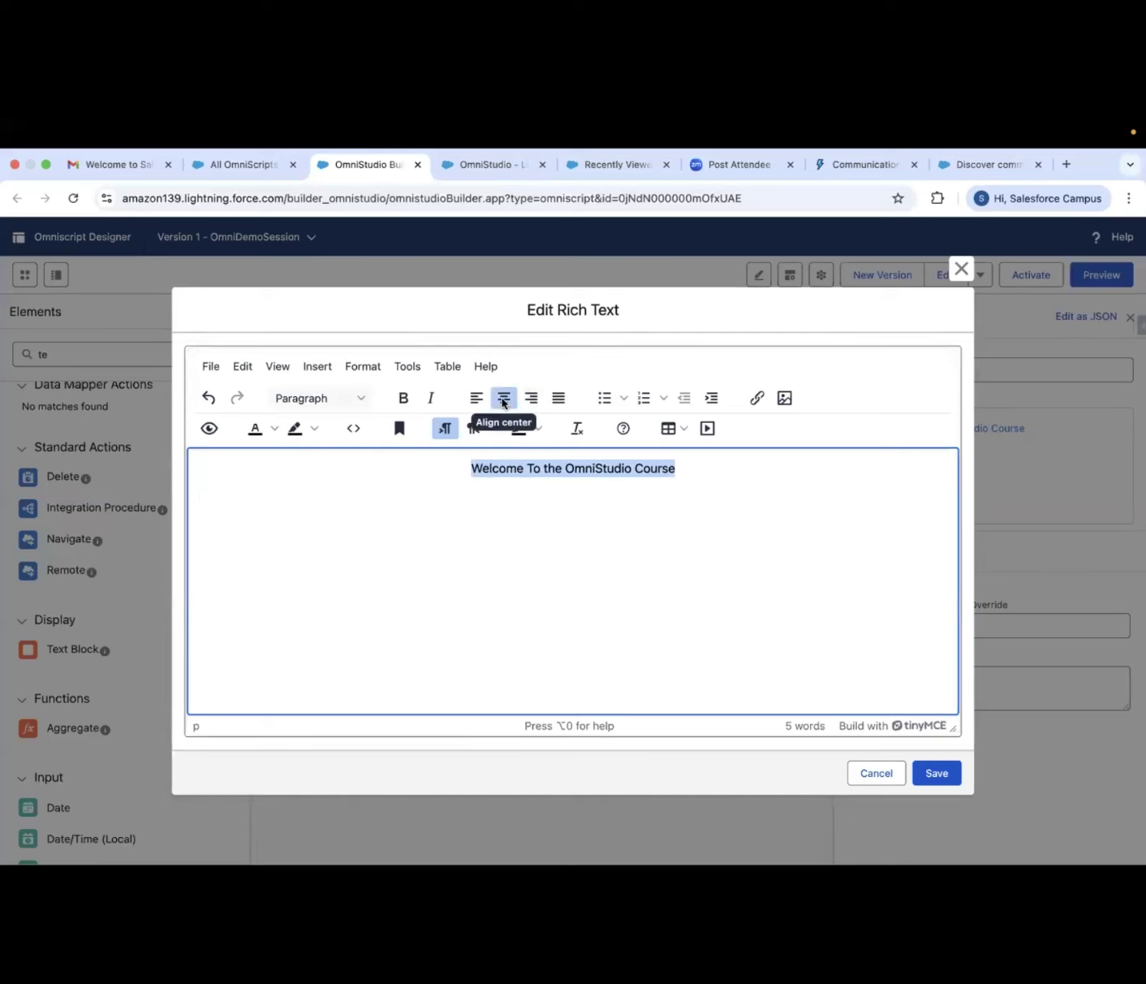
left_click(404, 399)
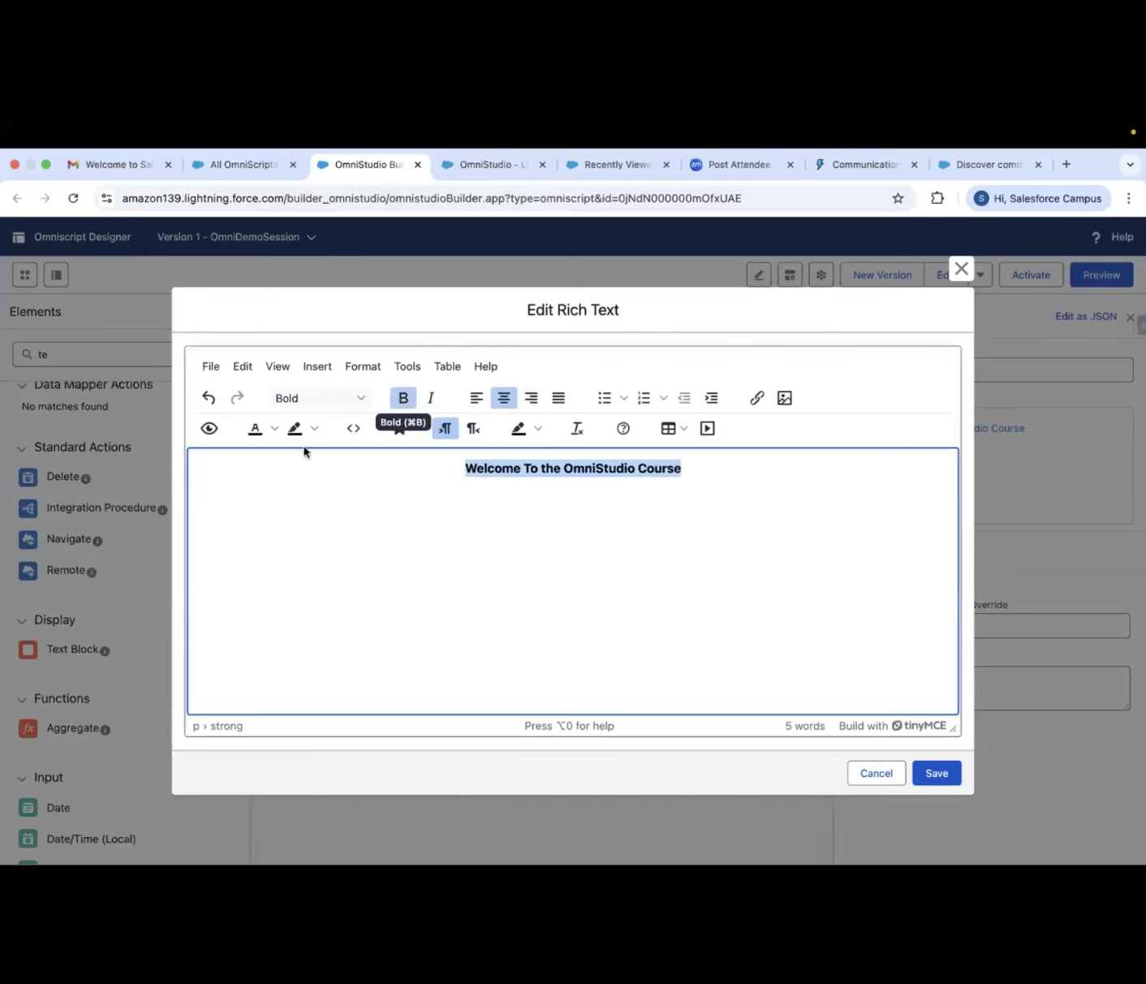
left_click(274, 430)
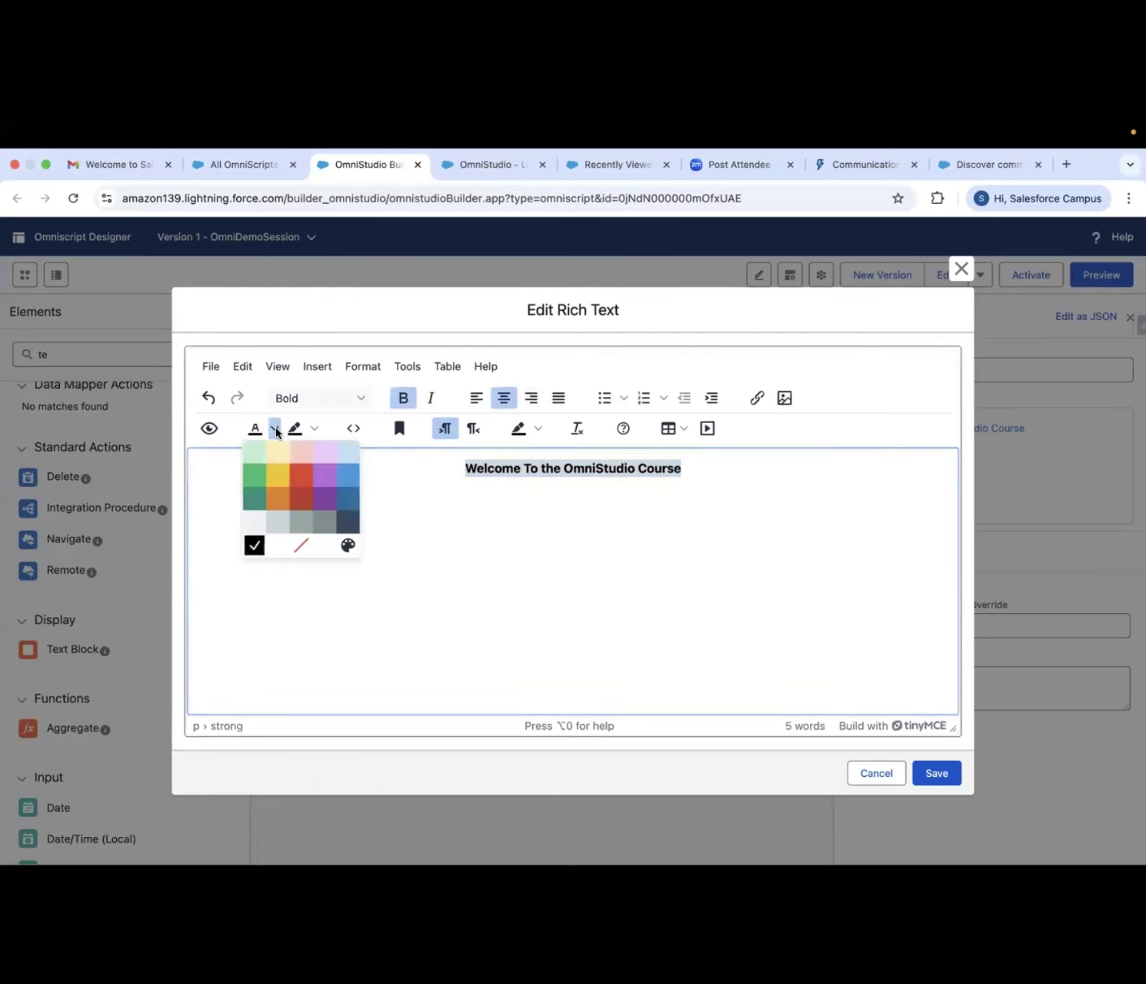
left_click(300, 465)
left_click(487, 522)
left_click(937, 772)
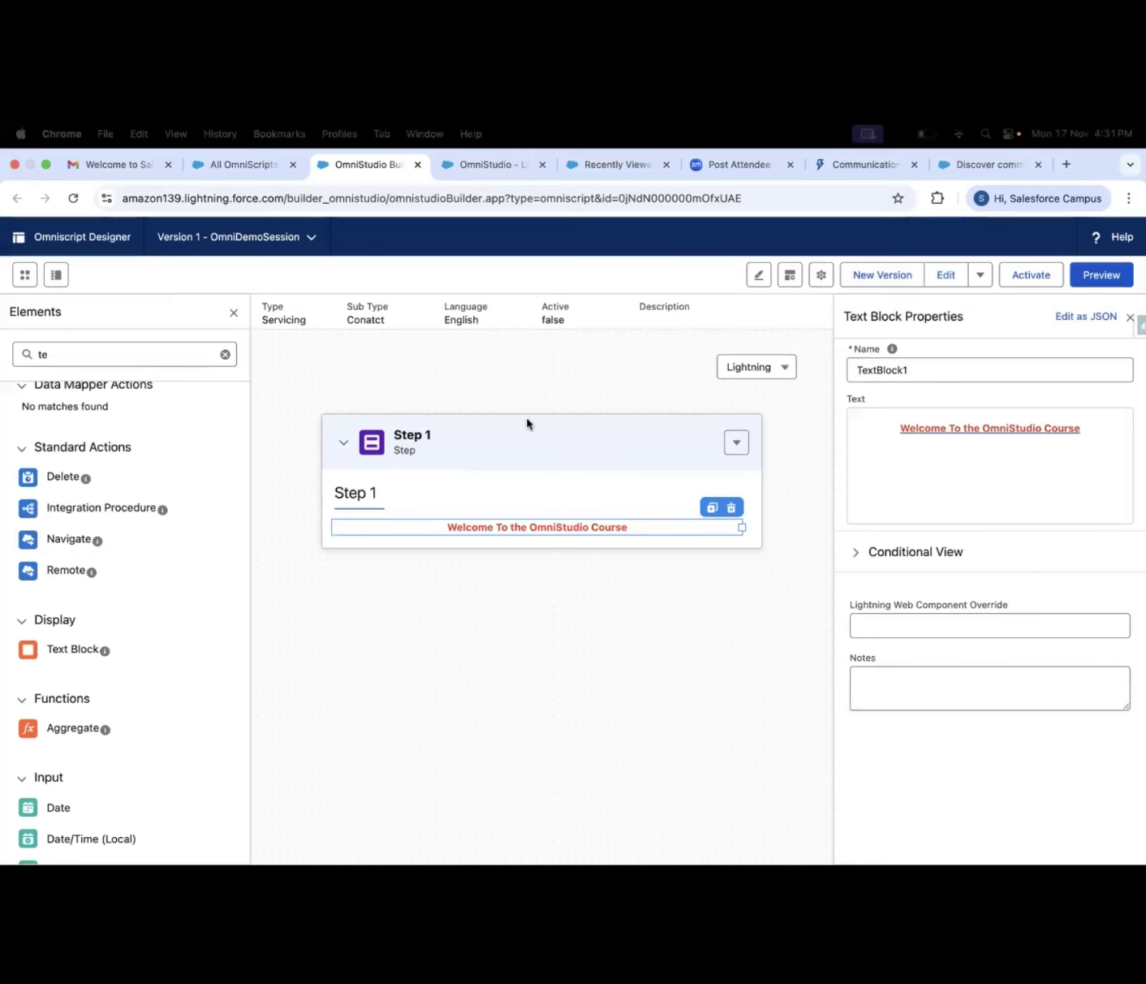
- Create a new version of the OmniDemoSession OmniScript and select the welcome text block in Step 1
left_click(873, 280)
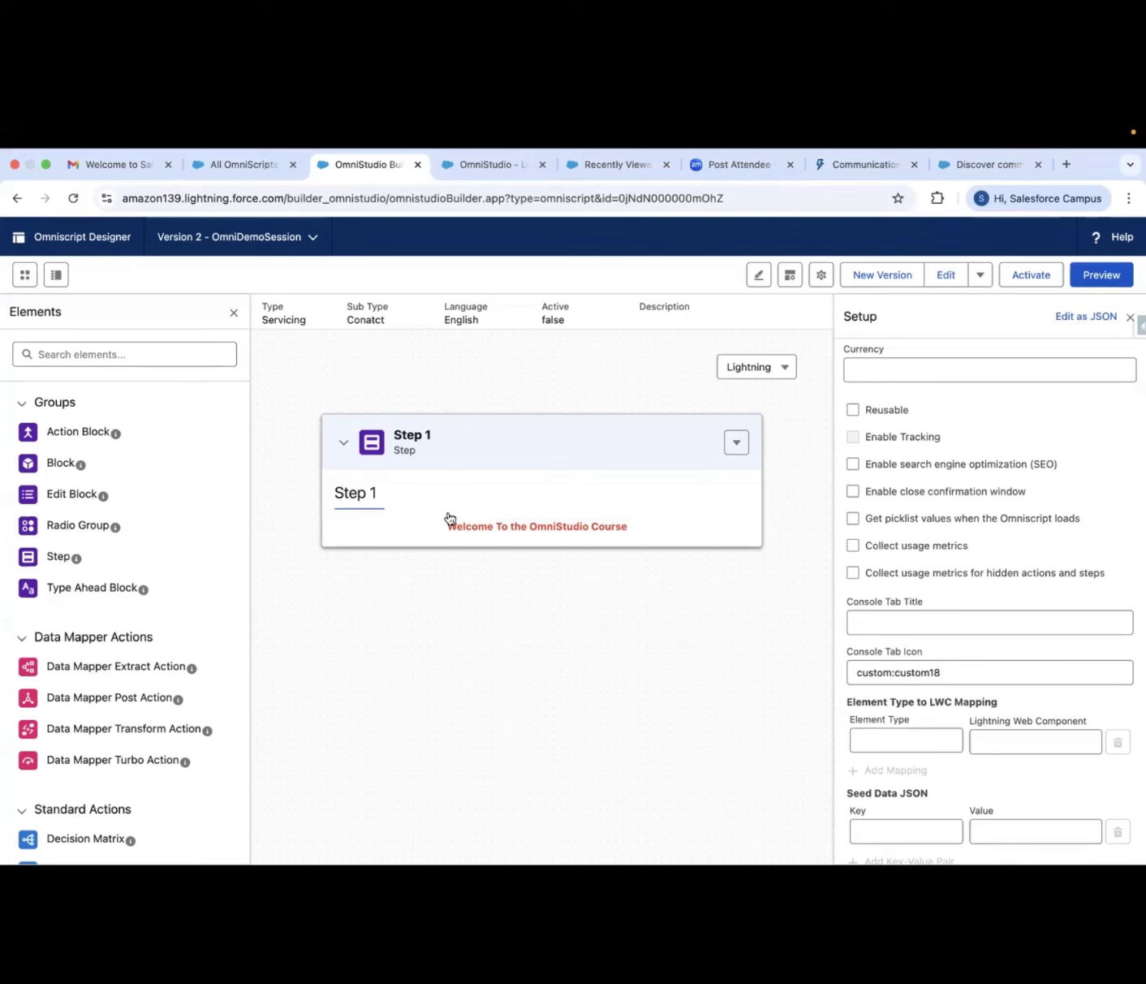
left_click(422, 520)
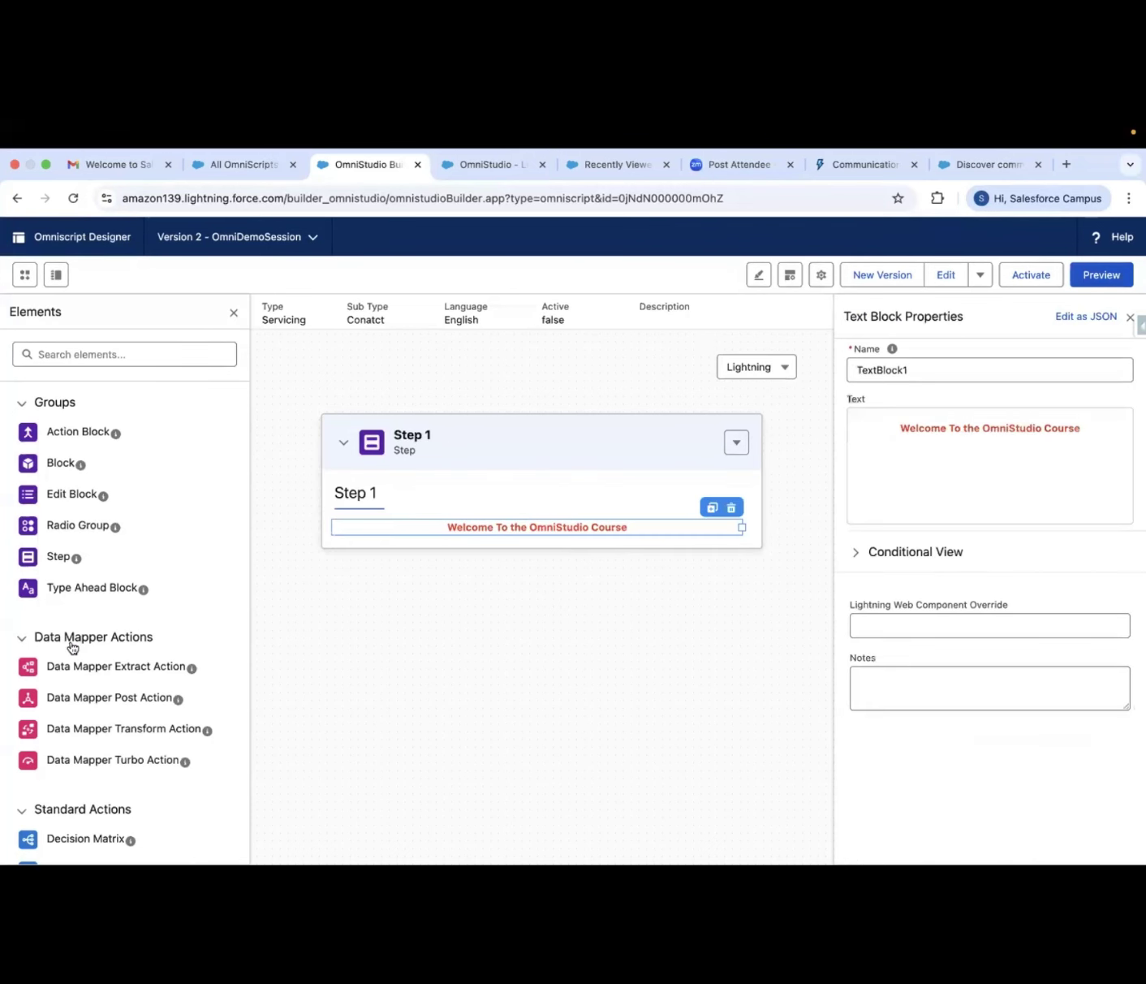
- Add a second Text Block element below the welcome line in Step 1
scroll(72, 642, "down", 5)
scroll(69, 646, "down", 6)
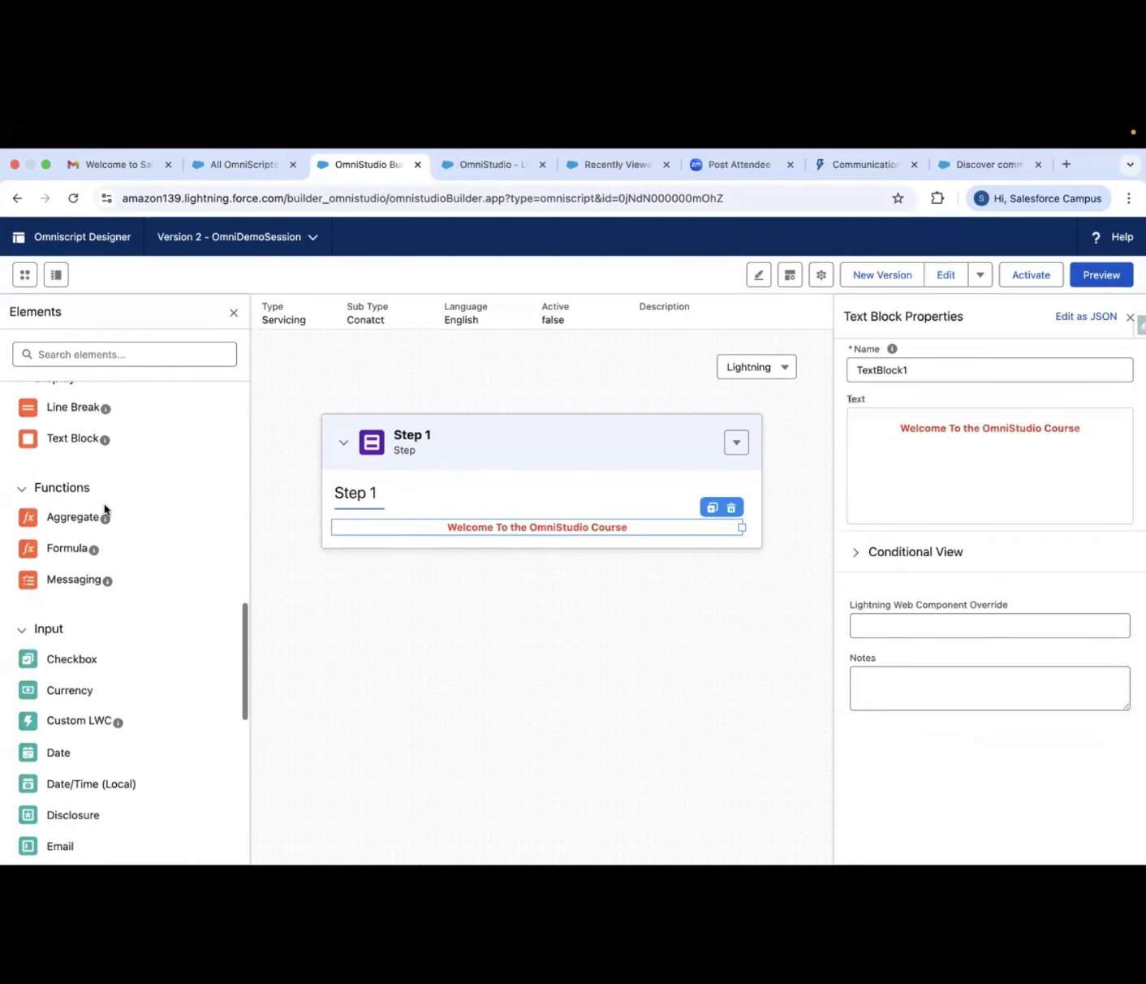
scroll(79, 605, "down", 3)
scroll(82, 607, "up", 4)
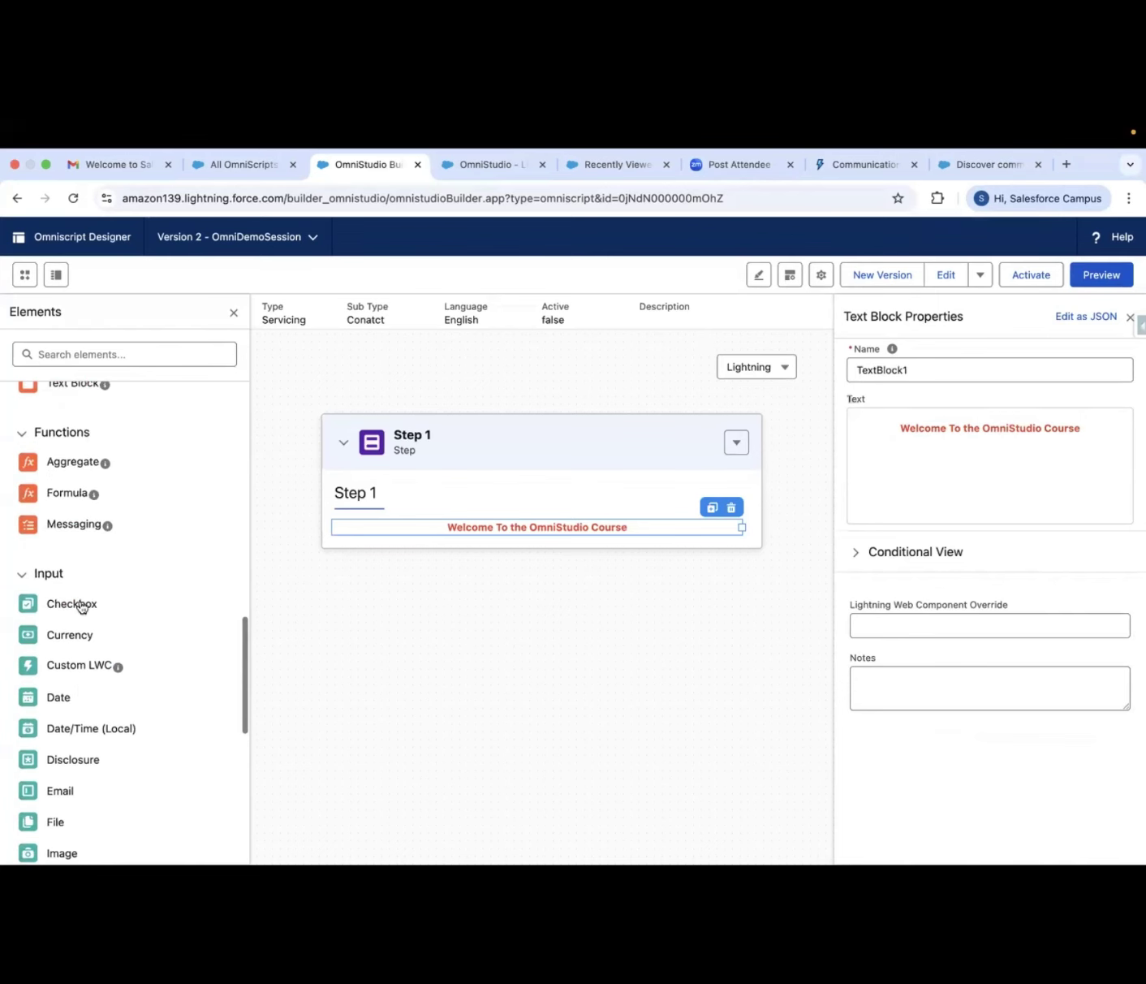
left_click_drag(287, 556, 376, 542)
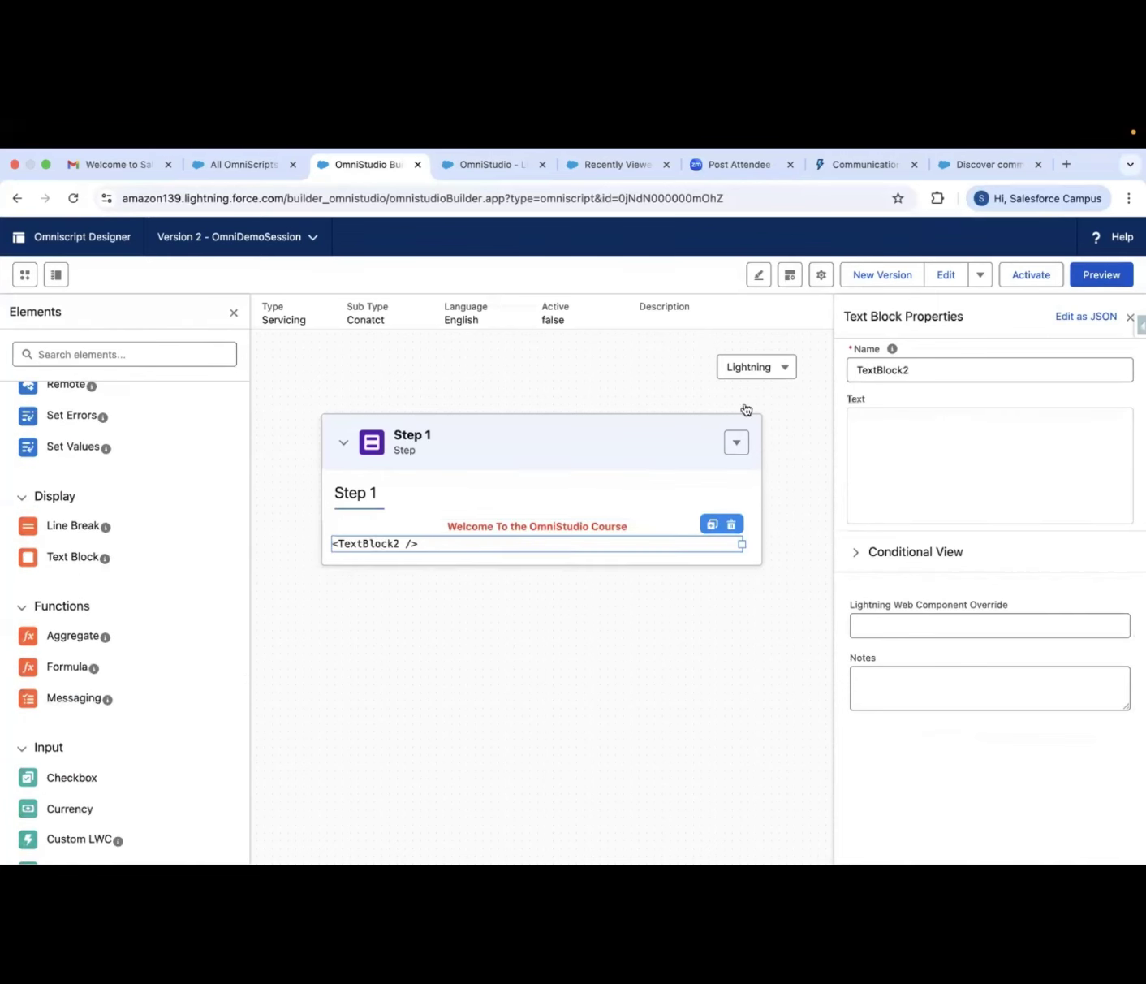
- Enter "Welcome to salesforce" as the new text block's rich text and save it
left_click(886, 437)
left_click(464, 467)
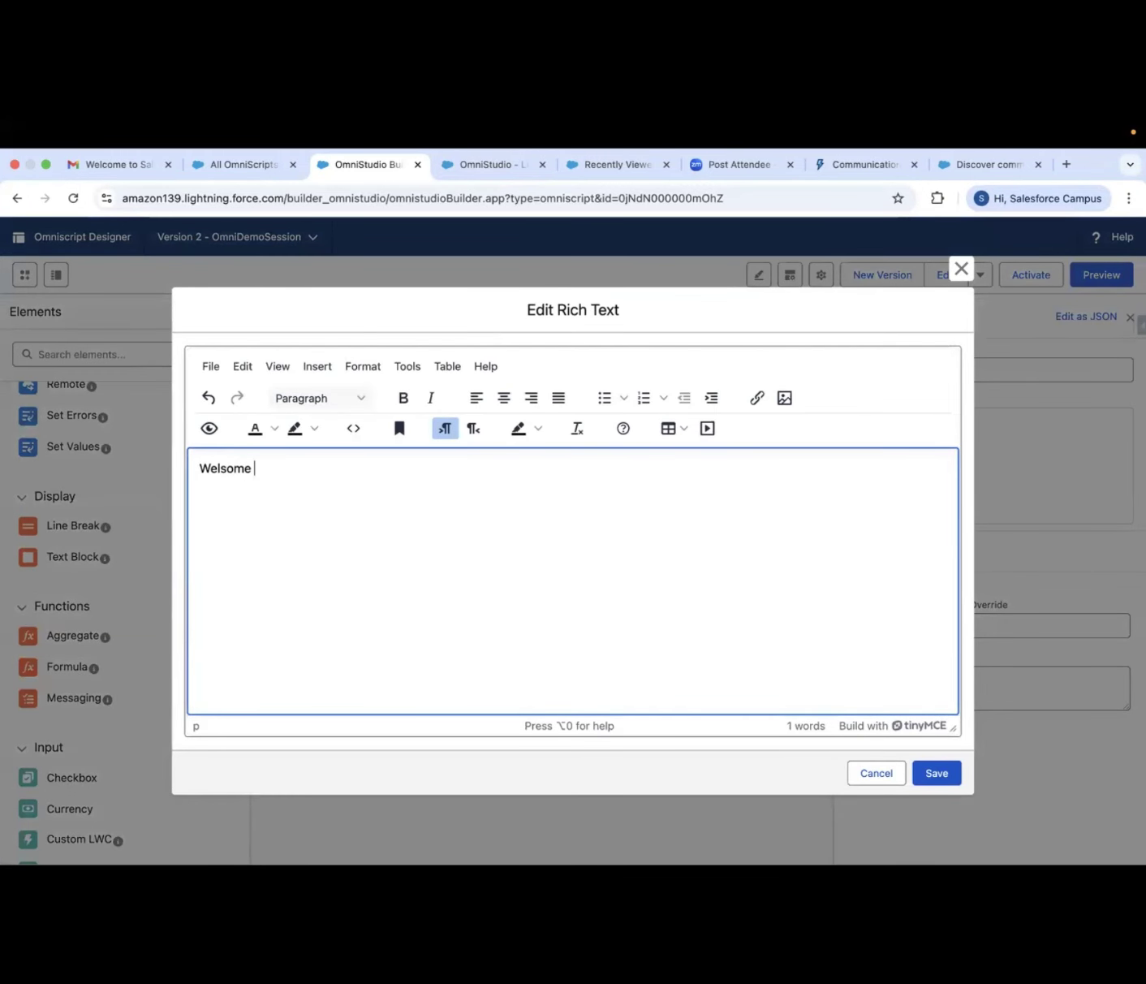
key("BackSpace")
key("BackSpace")
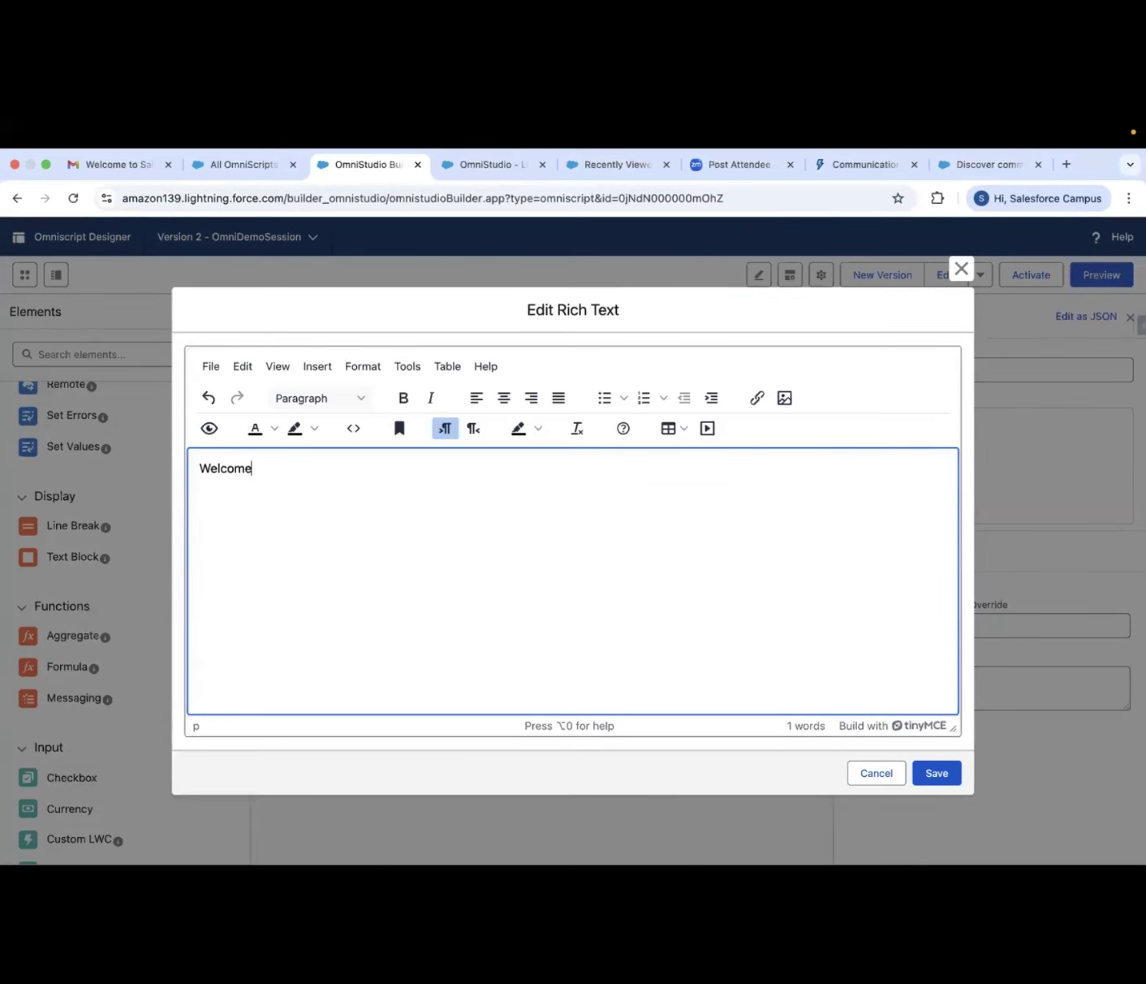
type("come to salesforce")
left_click(938, 773)
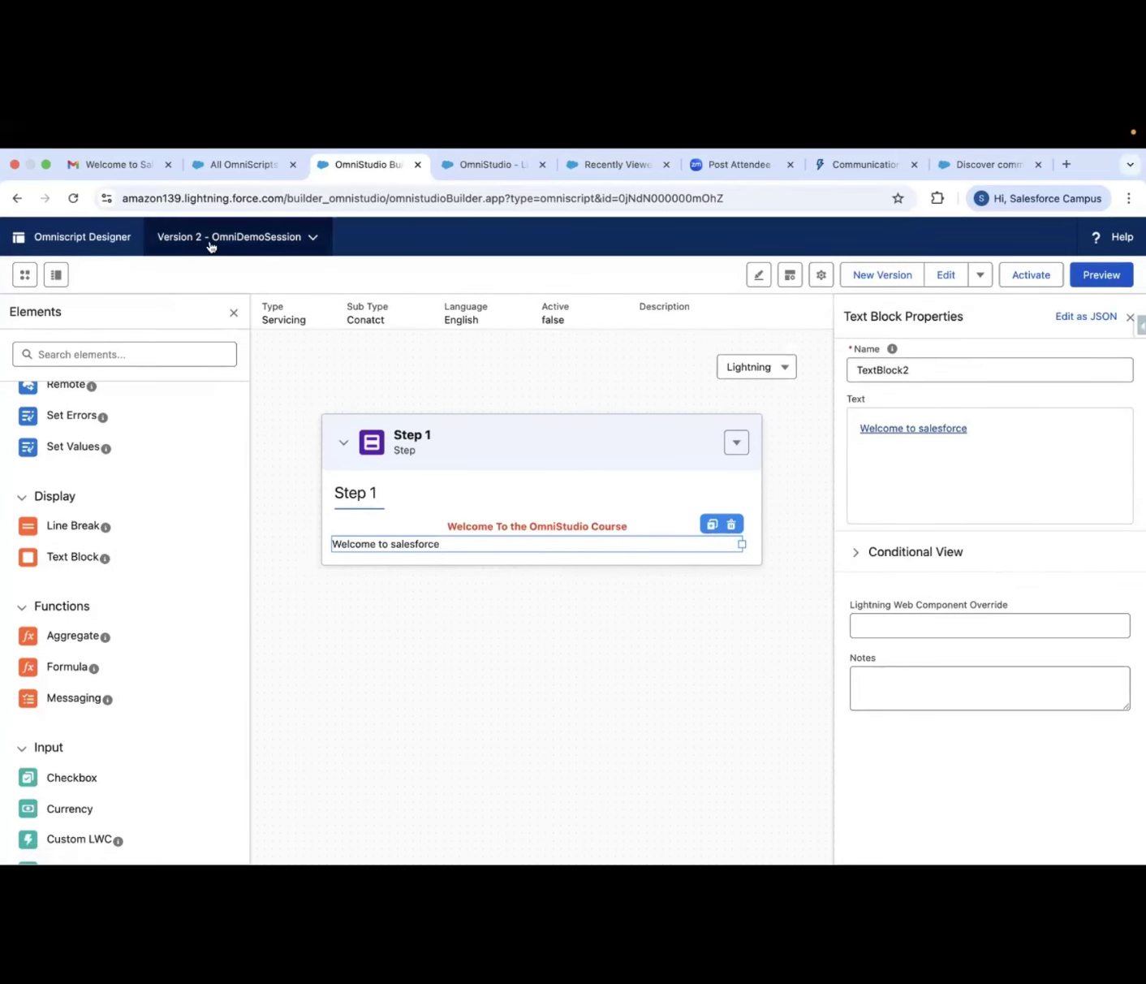
- Return to the OmniScripts list, show the All OmniScripts view, and open OmniDemoSession from it
left_click(236, 169)
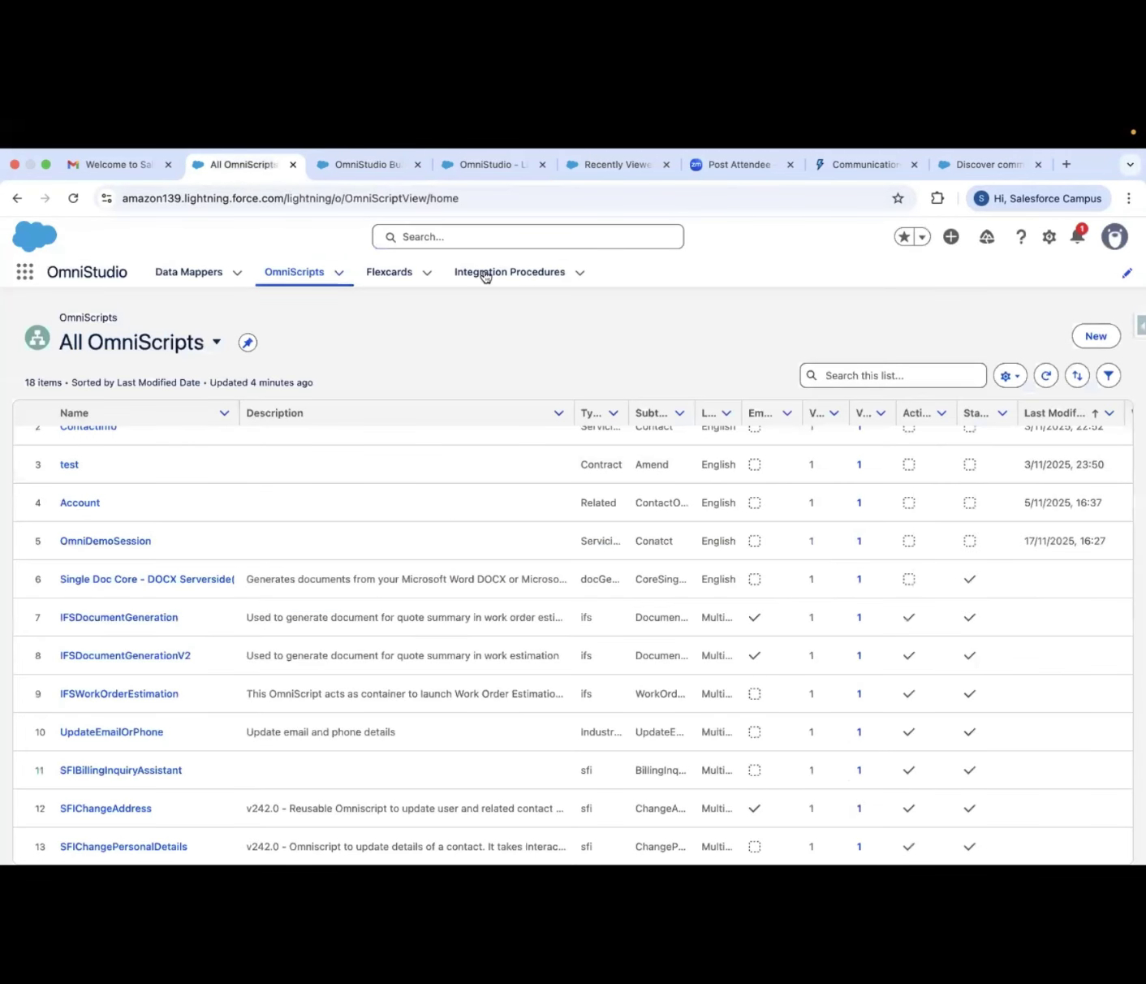
left_click(295, 273)
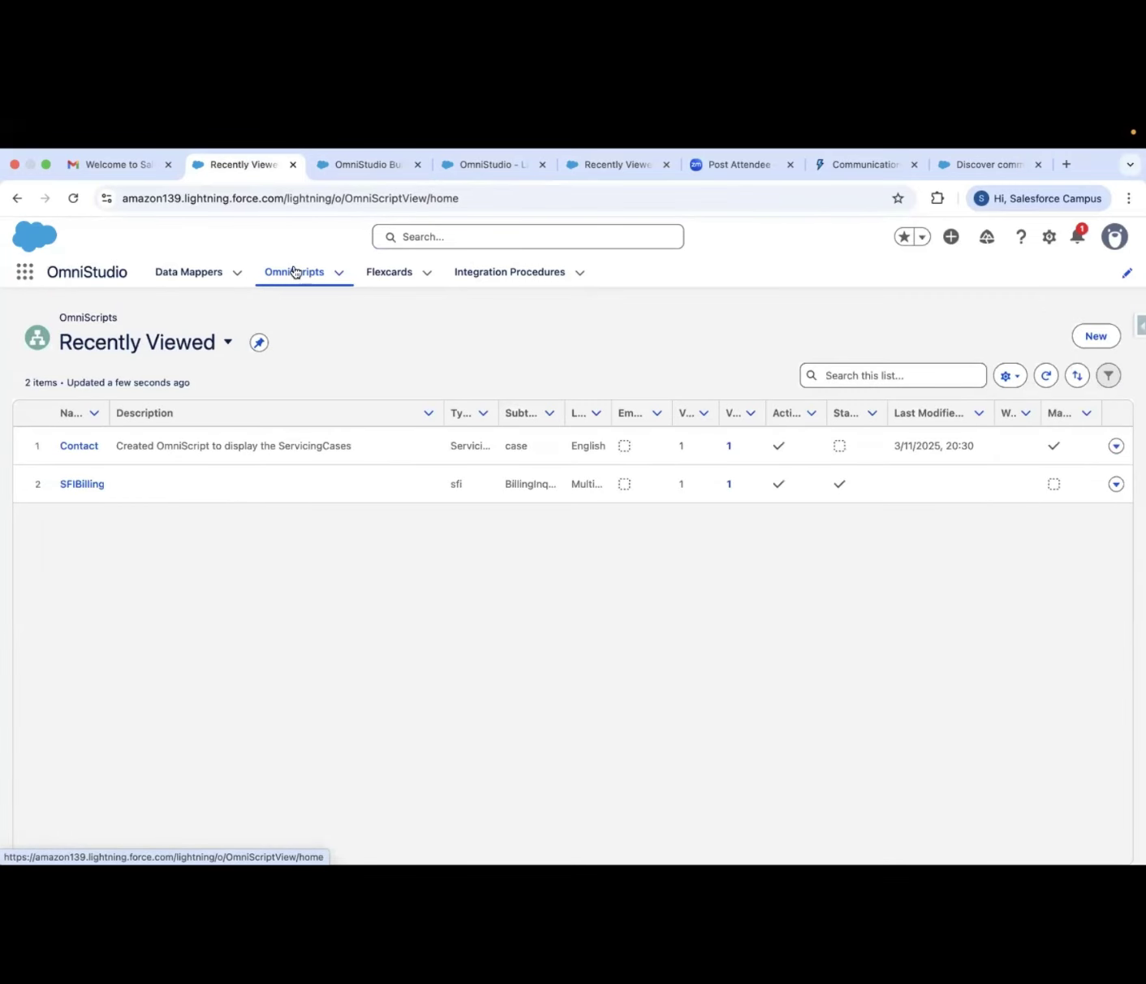
left_click(221, 342)
left_click(147, 439)
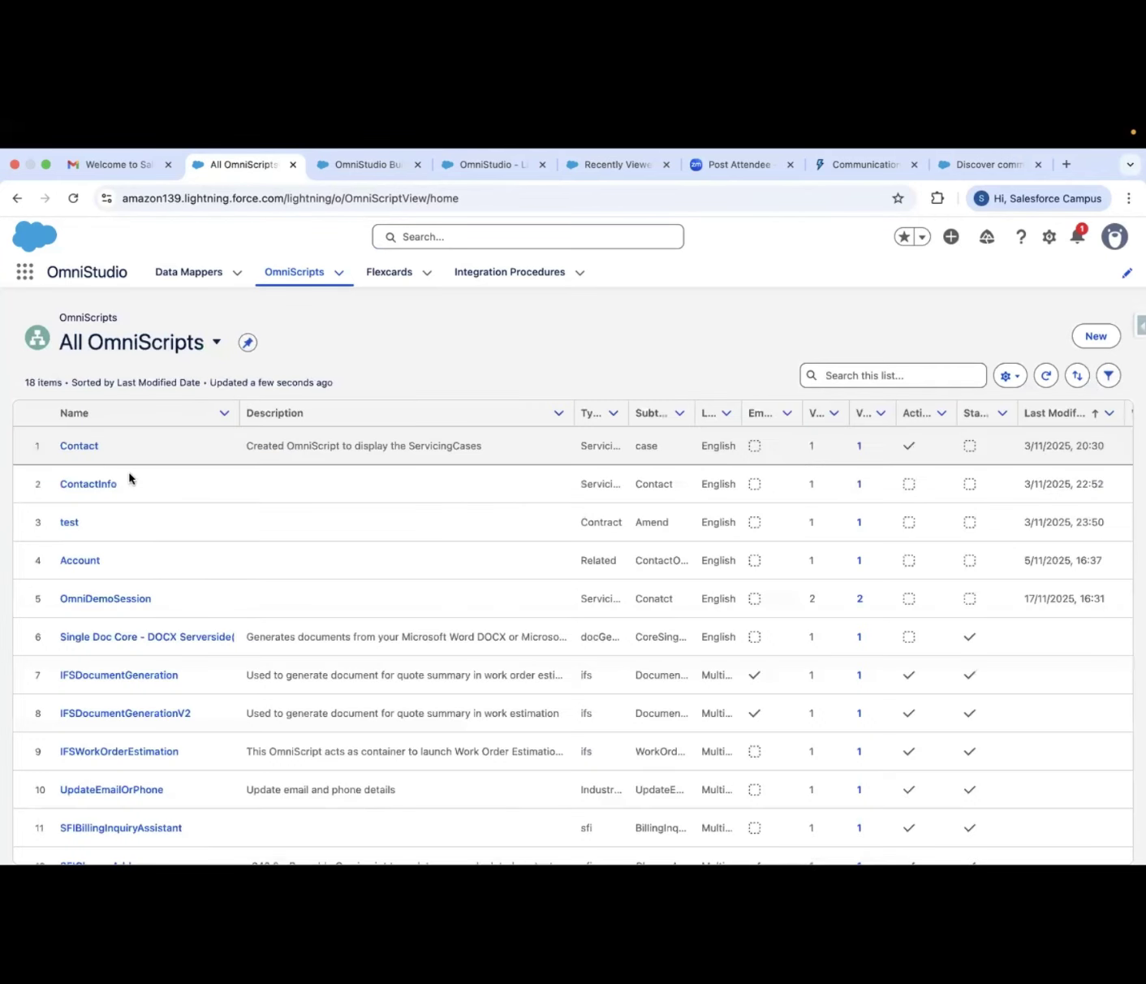
left_click(100, 600)
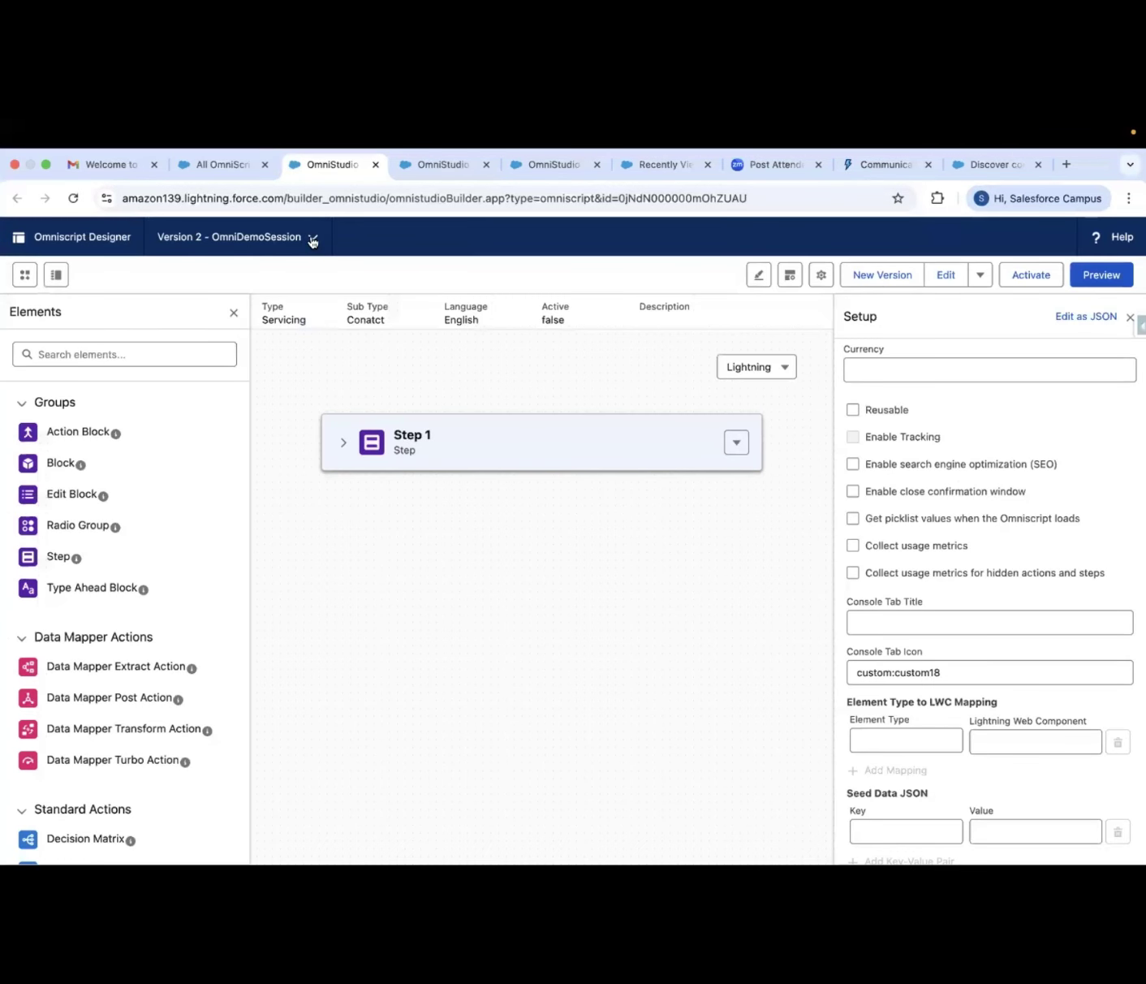
- Switch to Version 1 of OmniDemoSession and expand Step 1 to view its contents
left_click(312, 238)
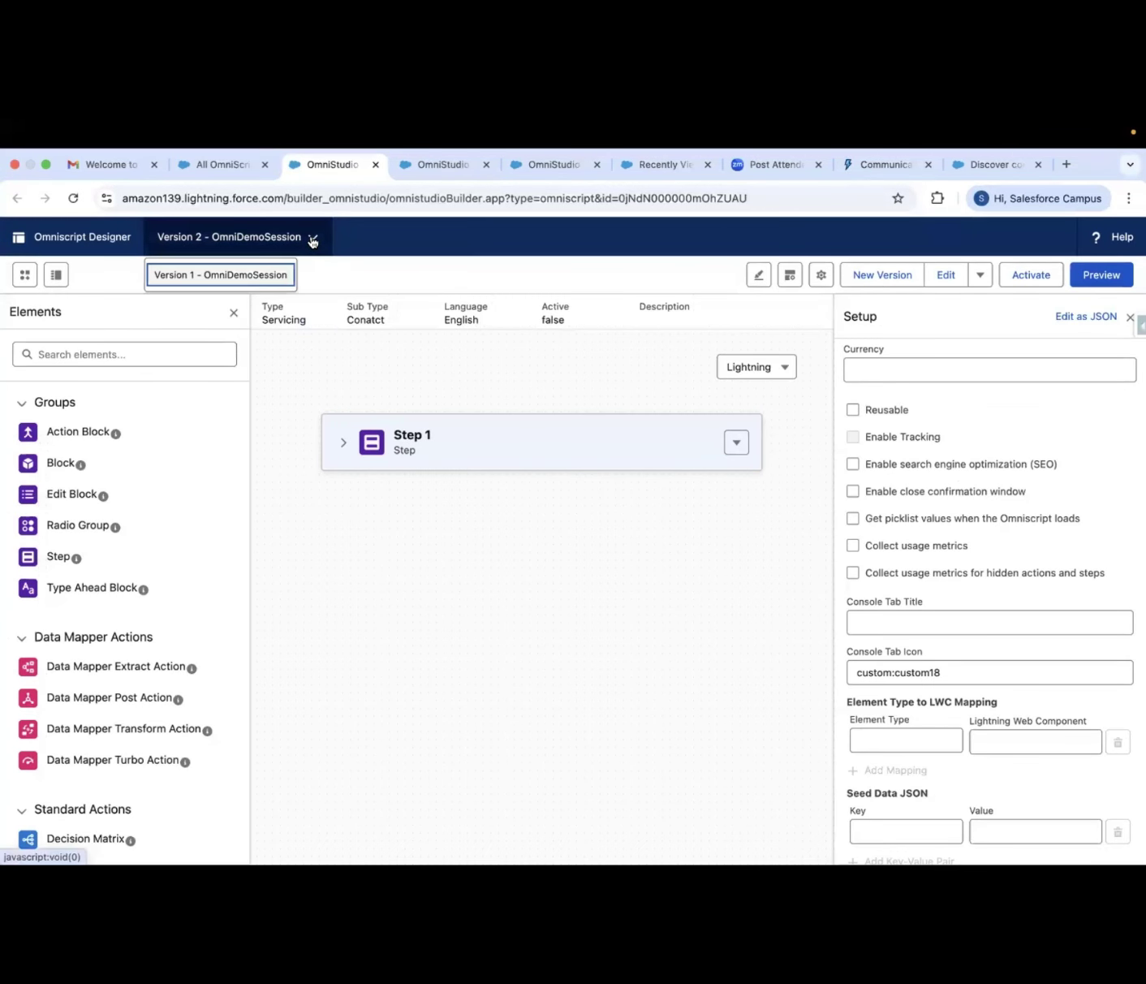
left_click(203, 275)
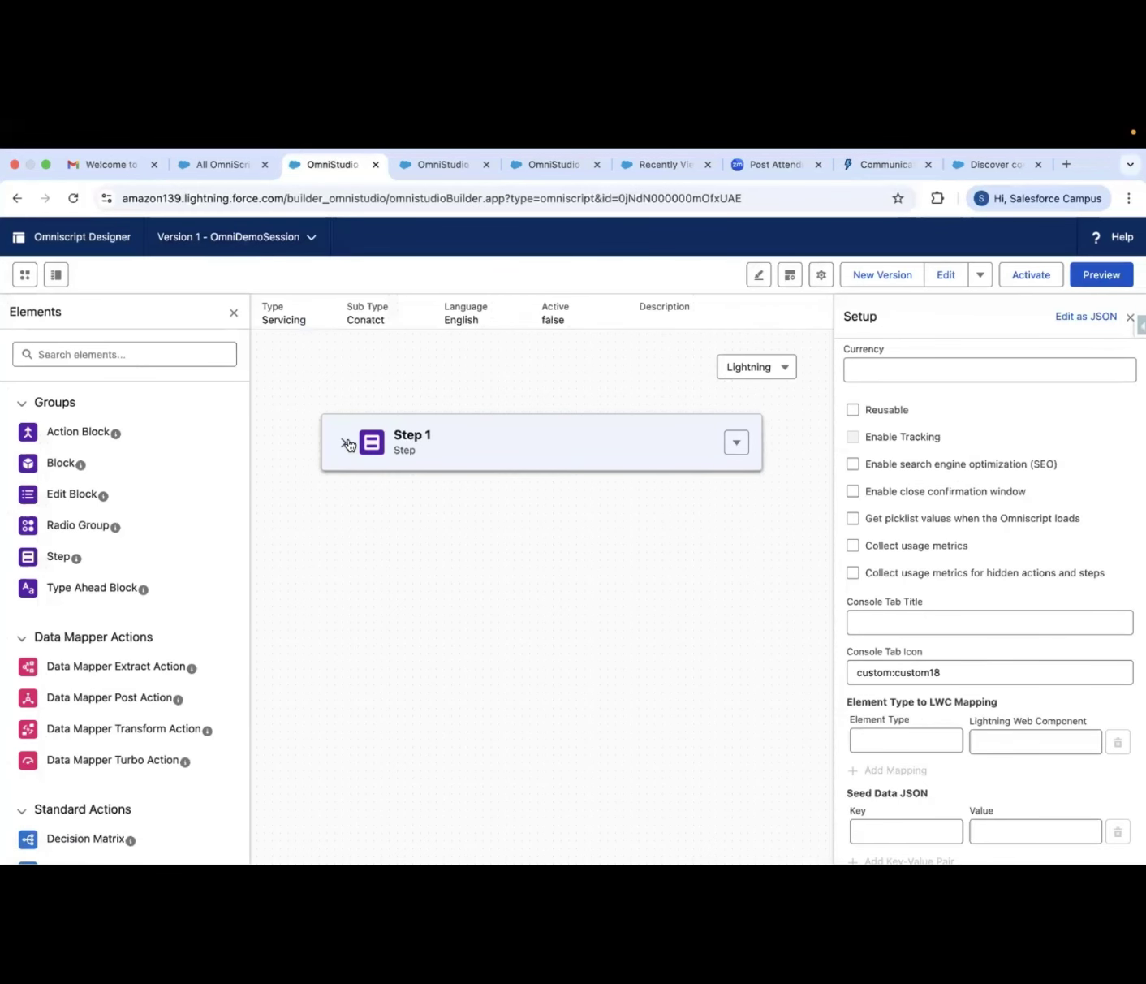
left_click(345, 444)
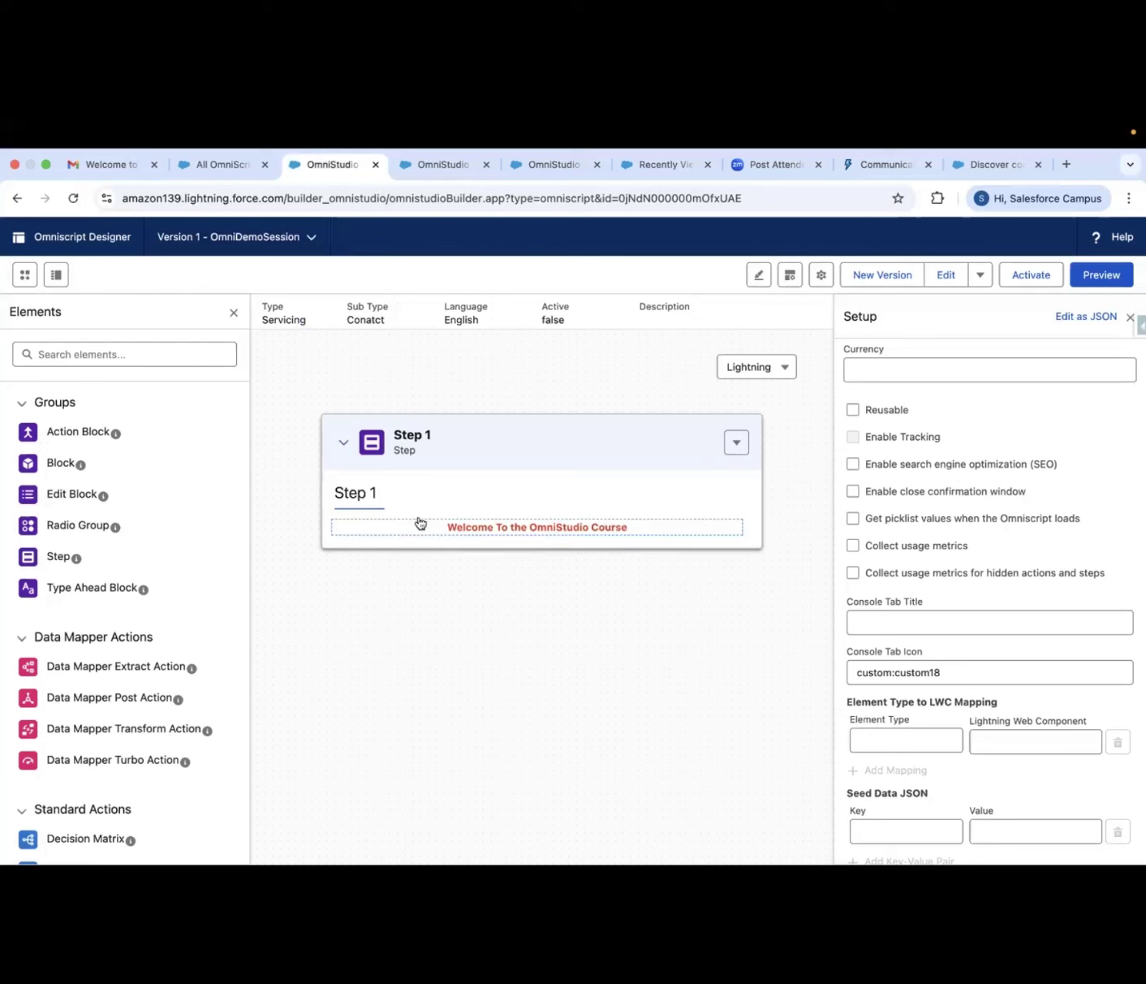
- Switch back to Version 2 of OmniDemoSession and select the "Welcome to salesforce" text block
left_click(314, 239)
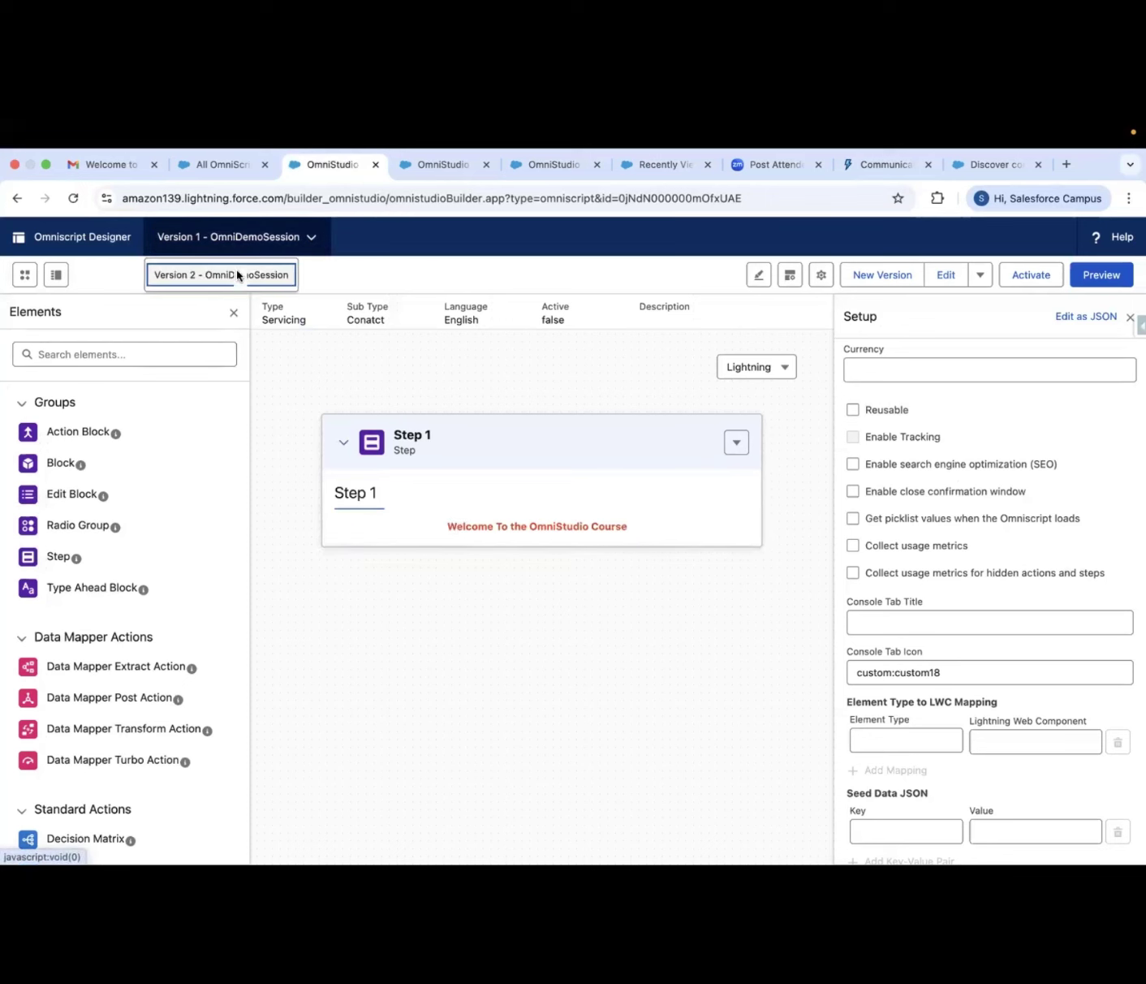
left_click(236, 274)
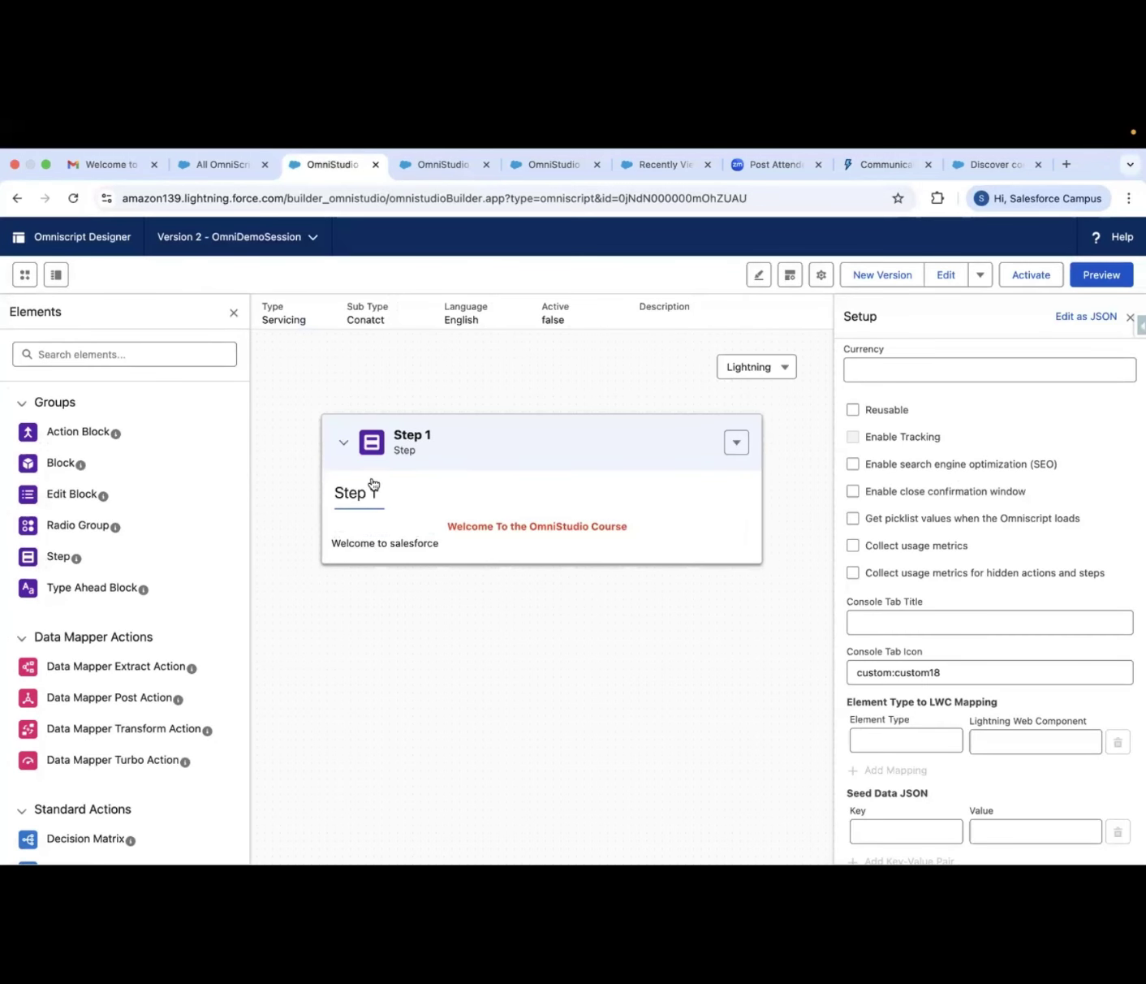
left_click(392, 542)
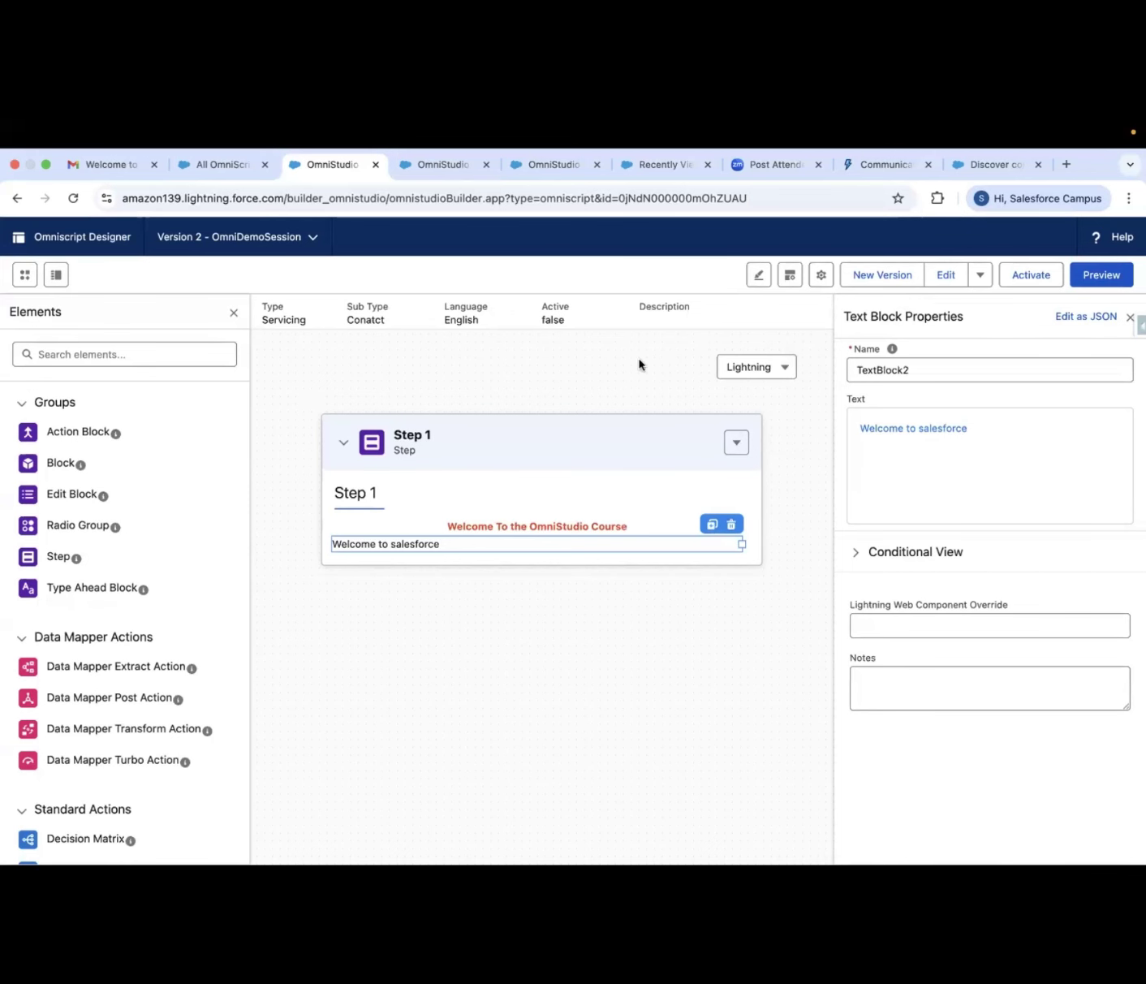
- Review the labelled designer areas in the PowerPoint slide show and return to the OmniScript Designer in Google Chrome
key("ctrl+Up")
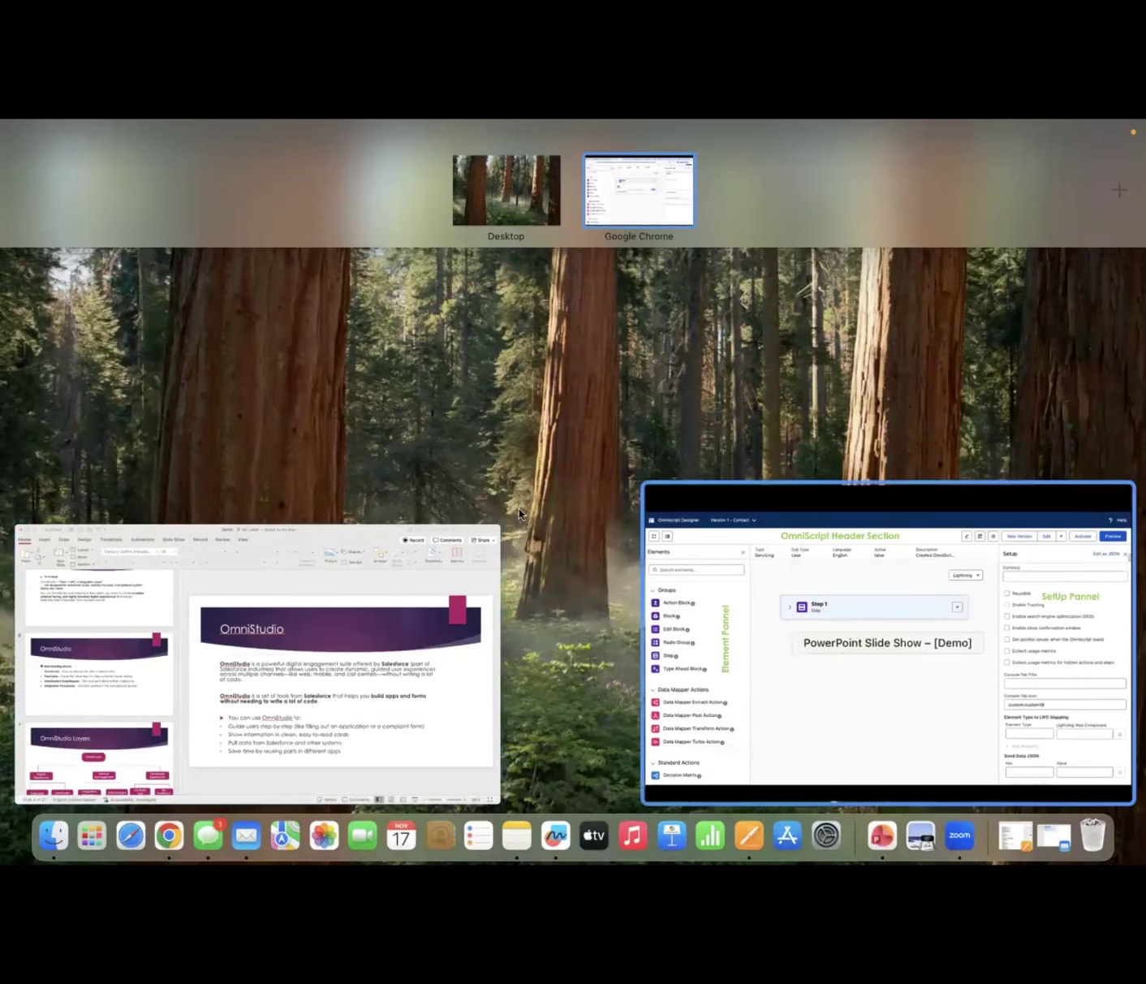
left_click(447, 240)
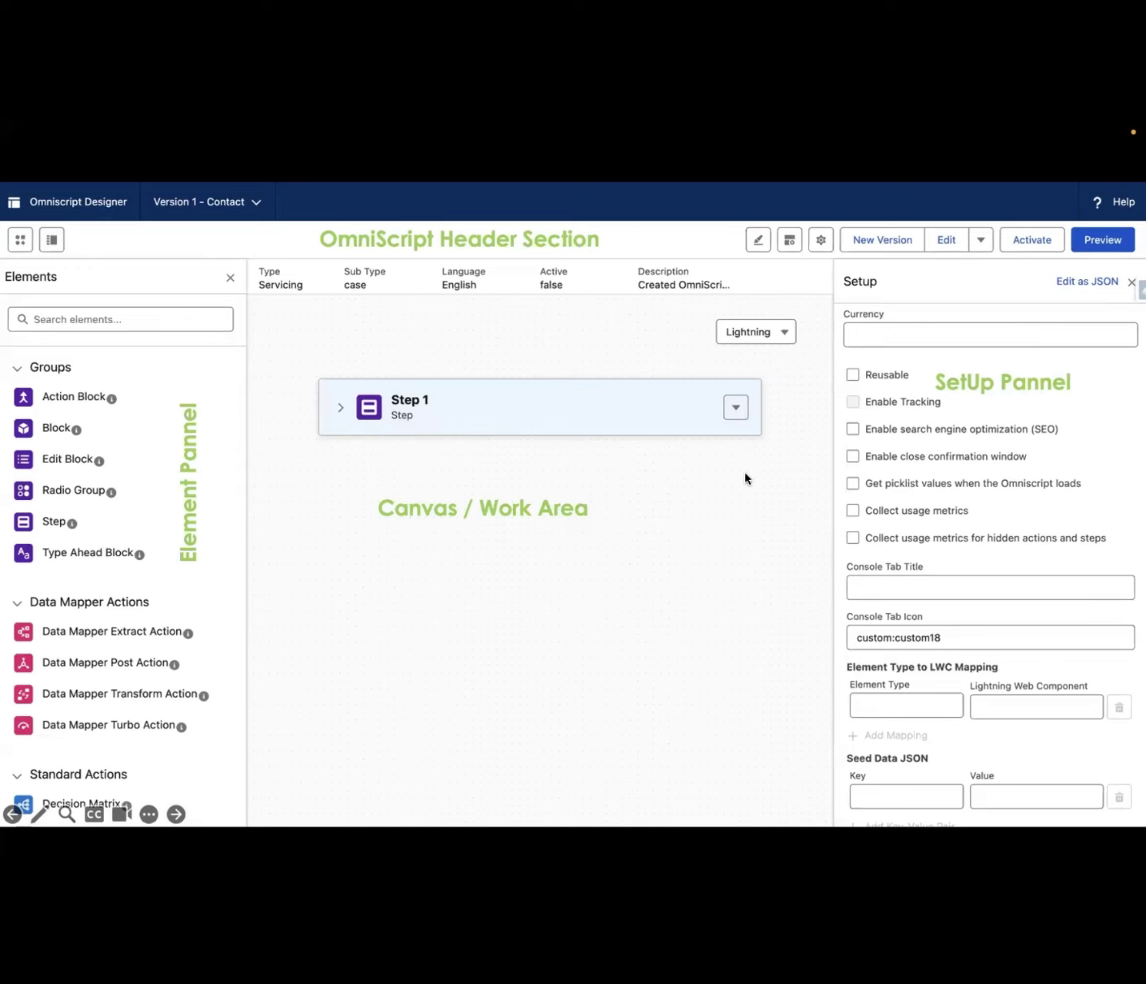
key("ctrl+Right")
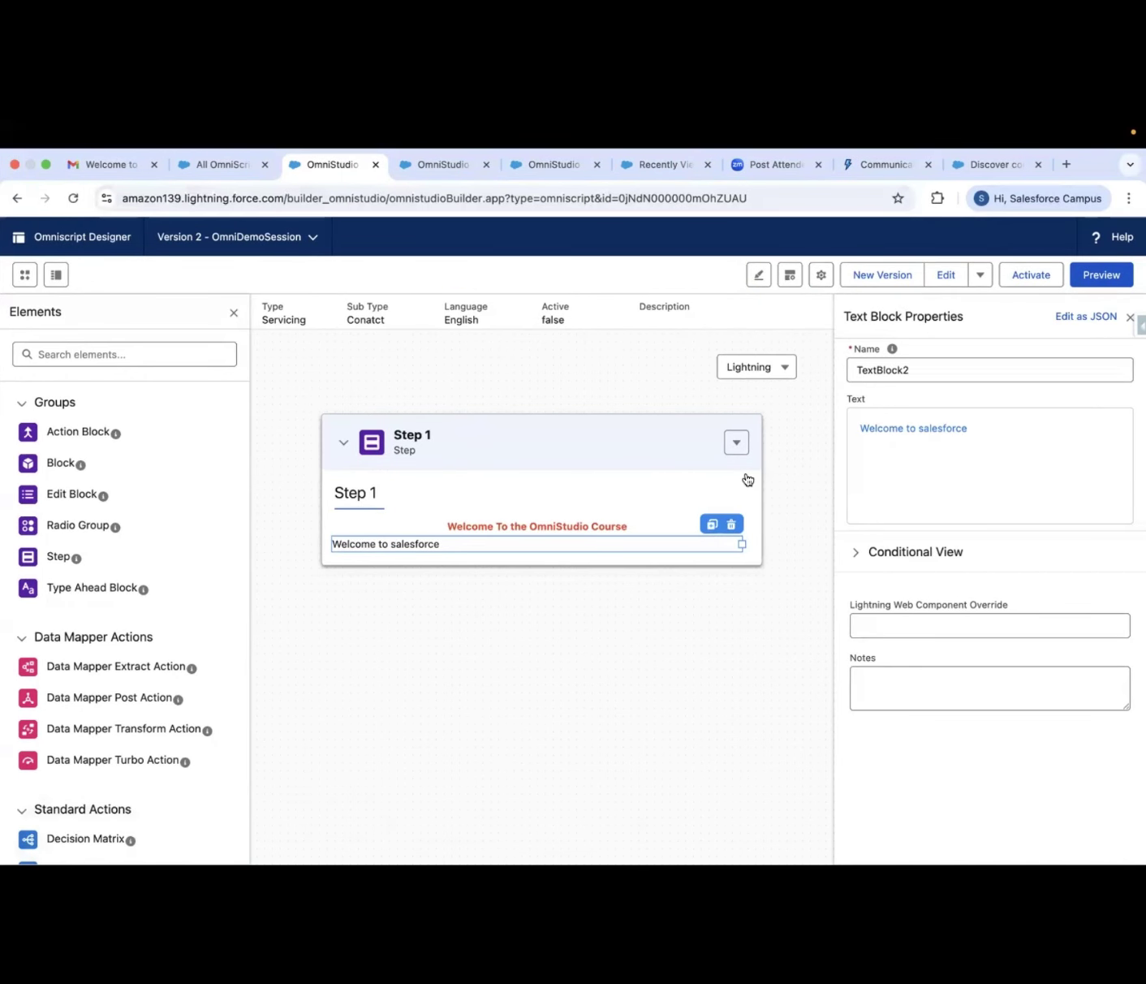
key("ctrl+Up")
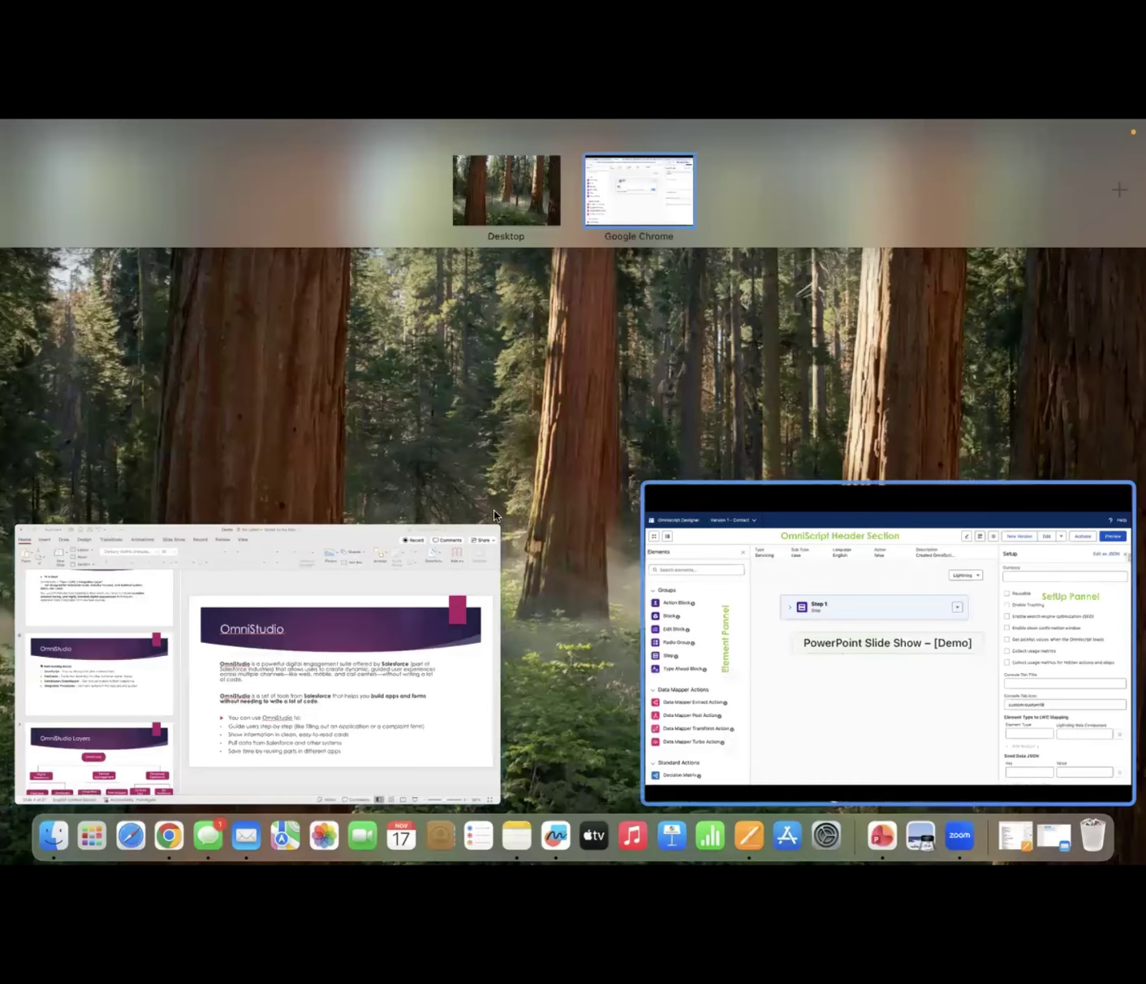
left_click(889, 639)
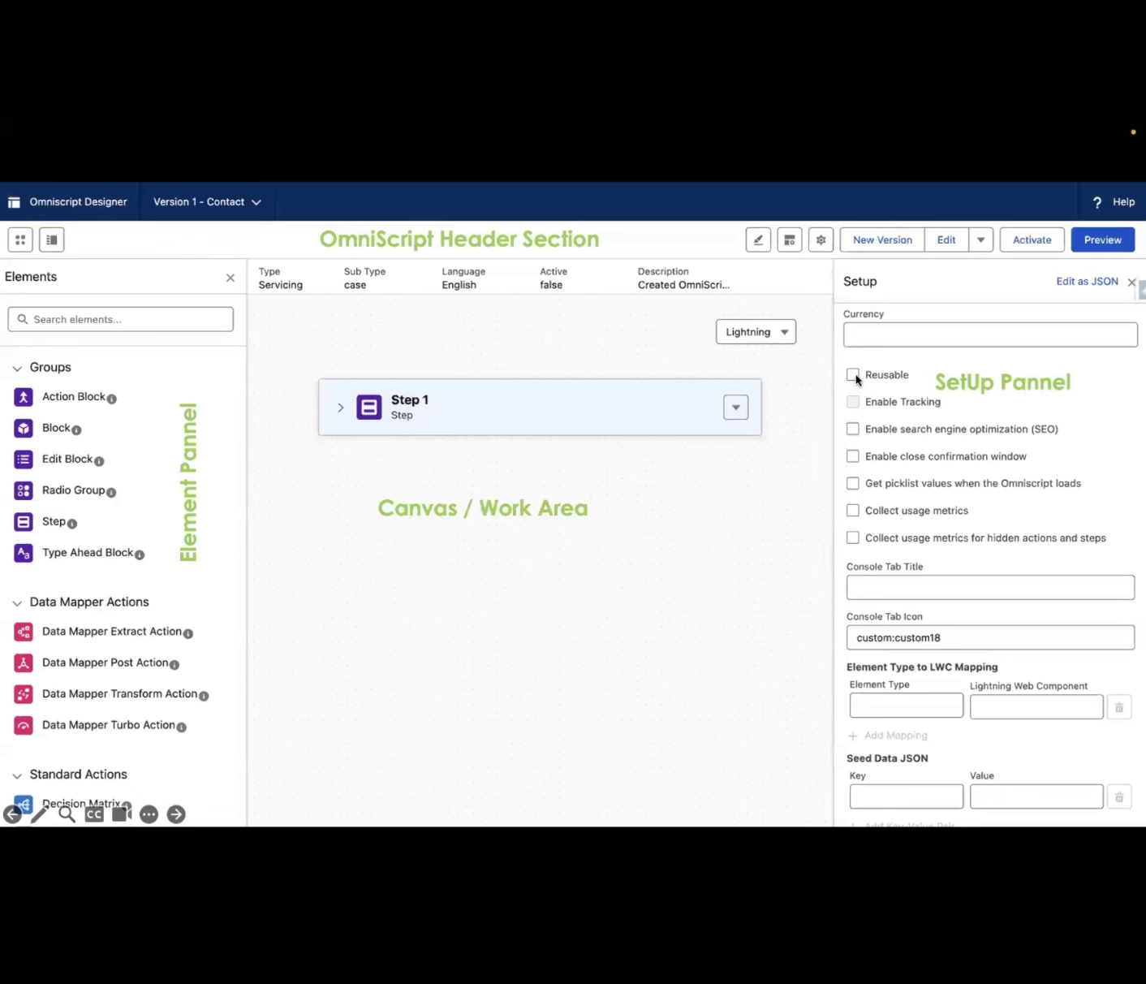
key("ctrl+Up")
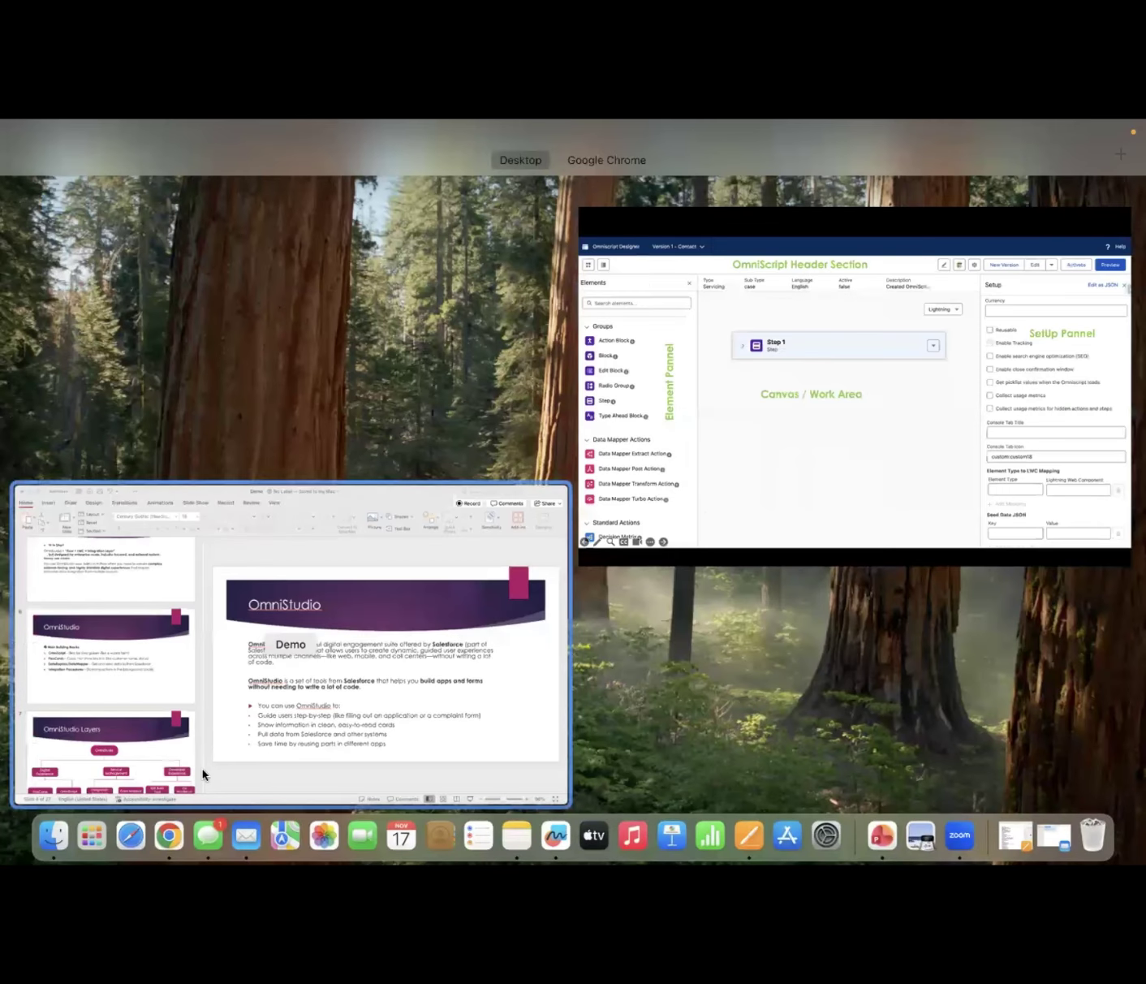
left_click(610, 430)
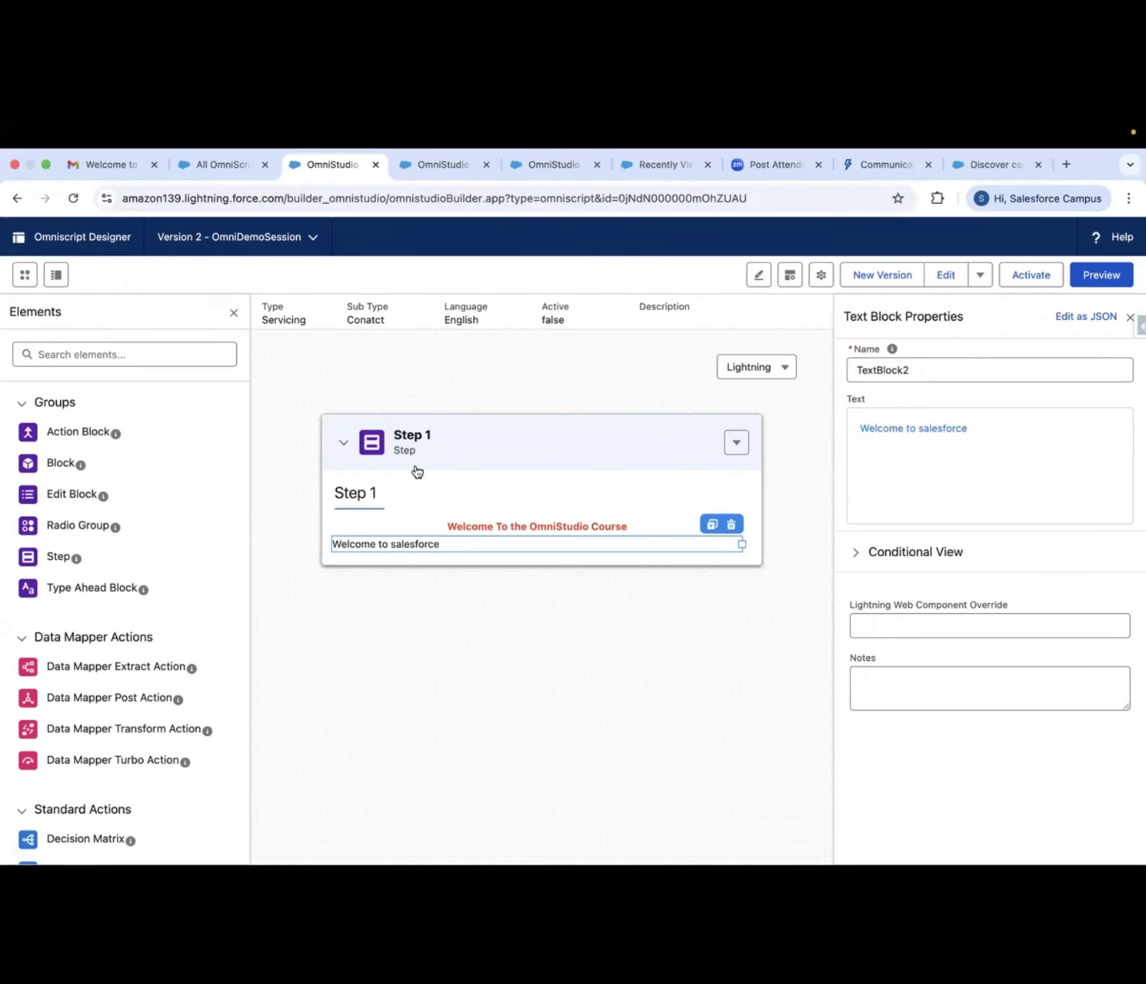
- Examine the name, text and Conditional View properties of both text blocks in Step 1, and display the OmniScript's Setup properties
left_click(385, 530)
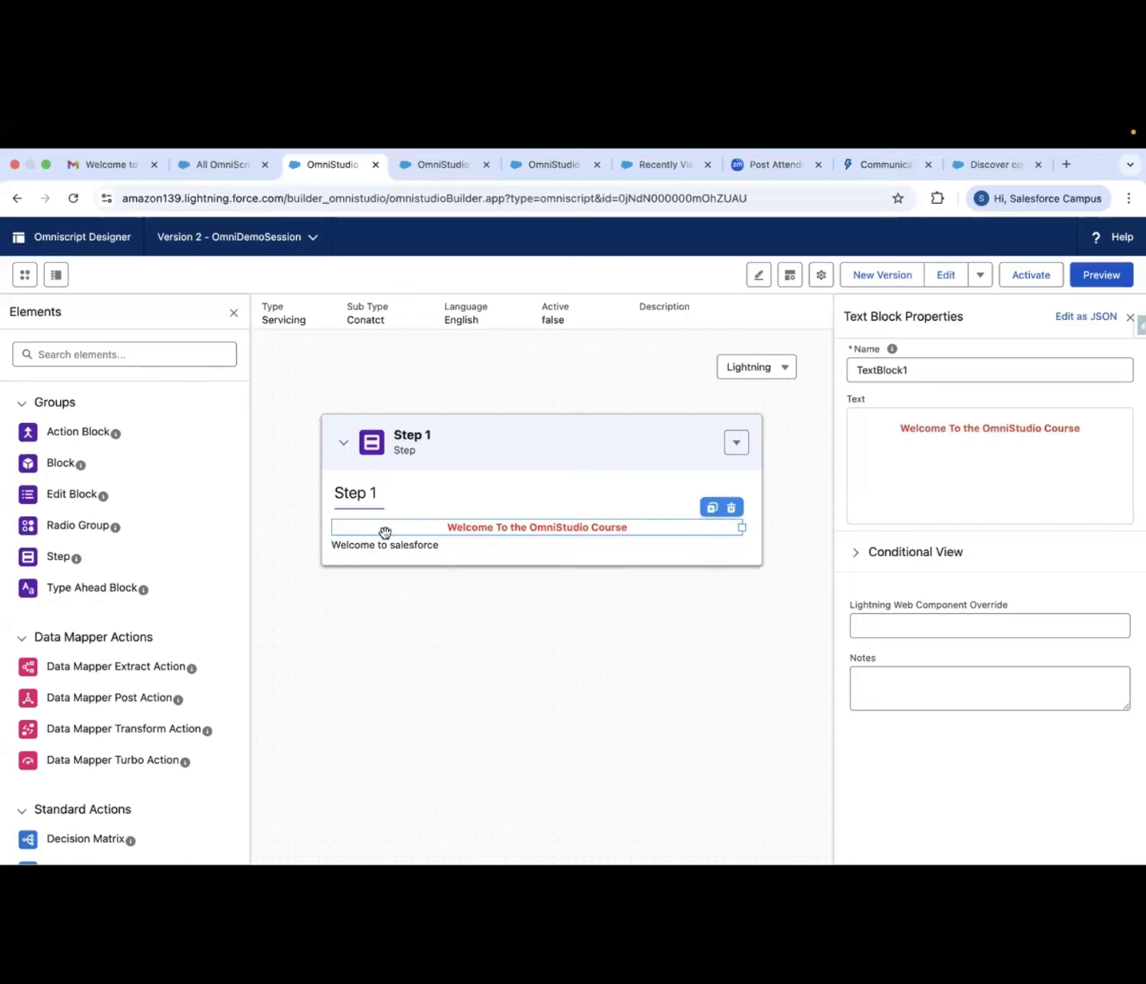
left_click(386, 545)
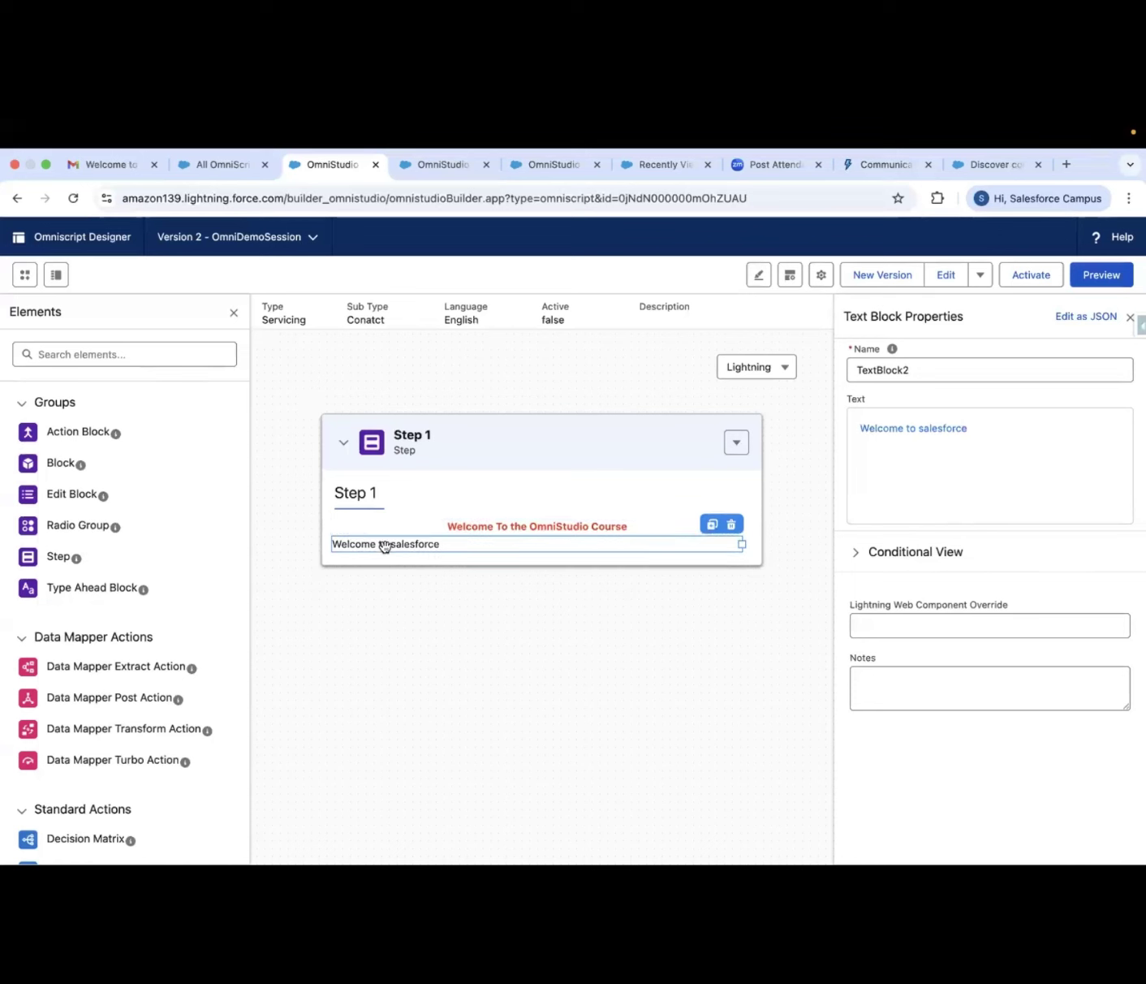
left_click(402, 526)
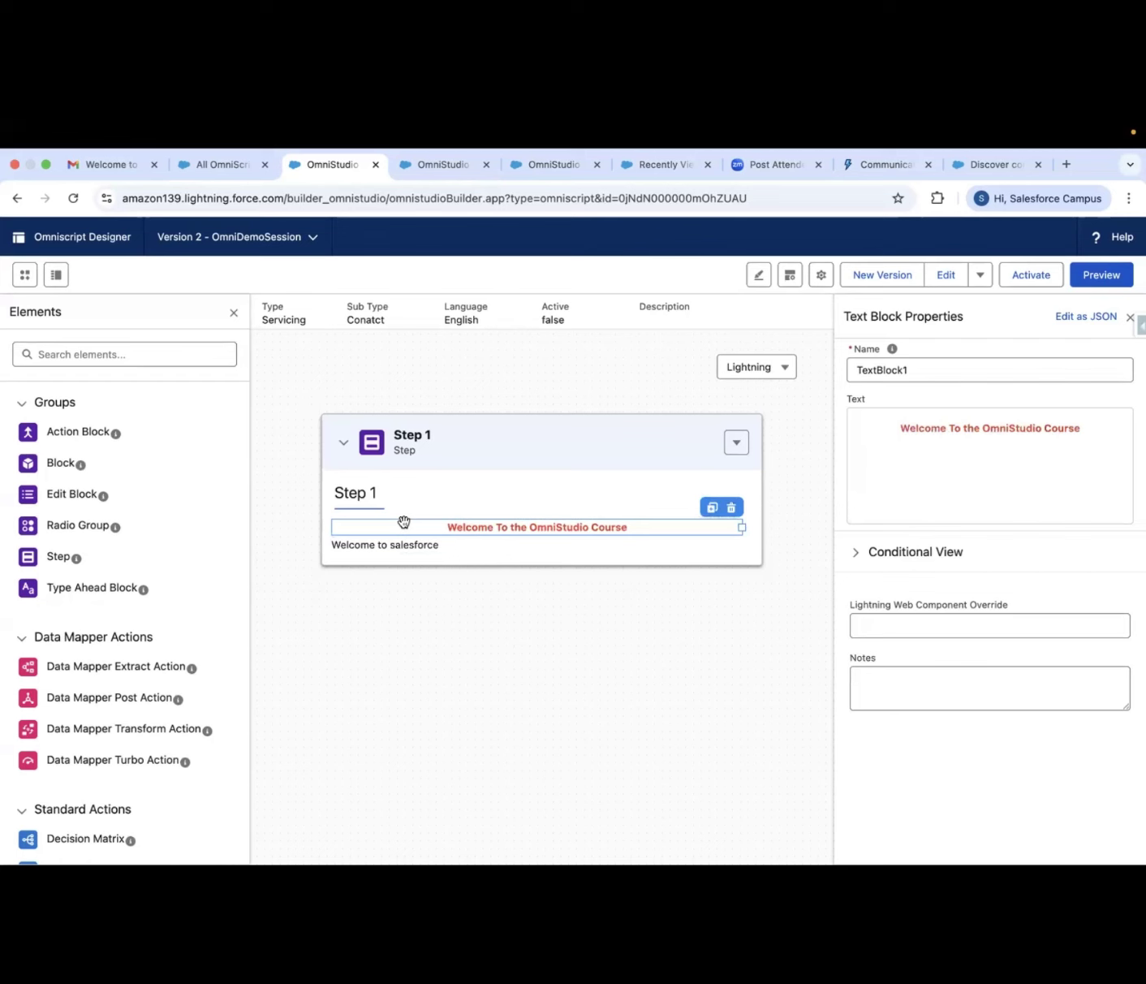
double_click(877, 369)
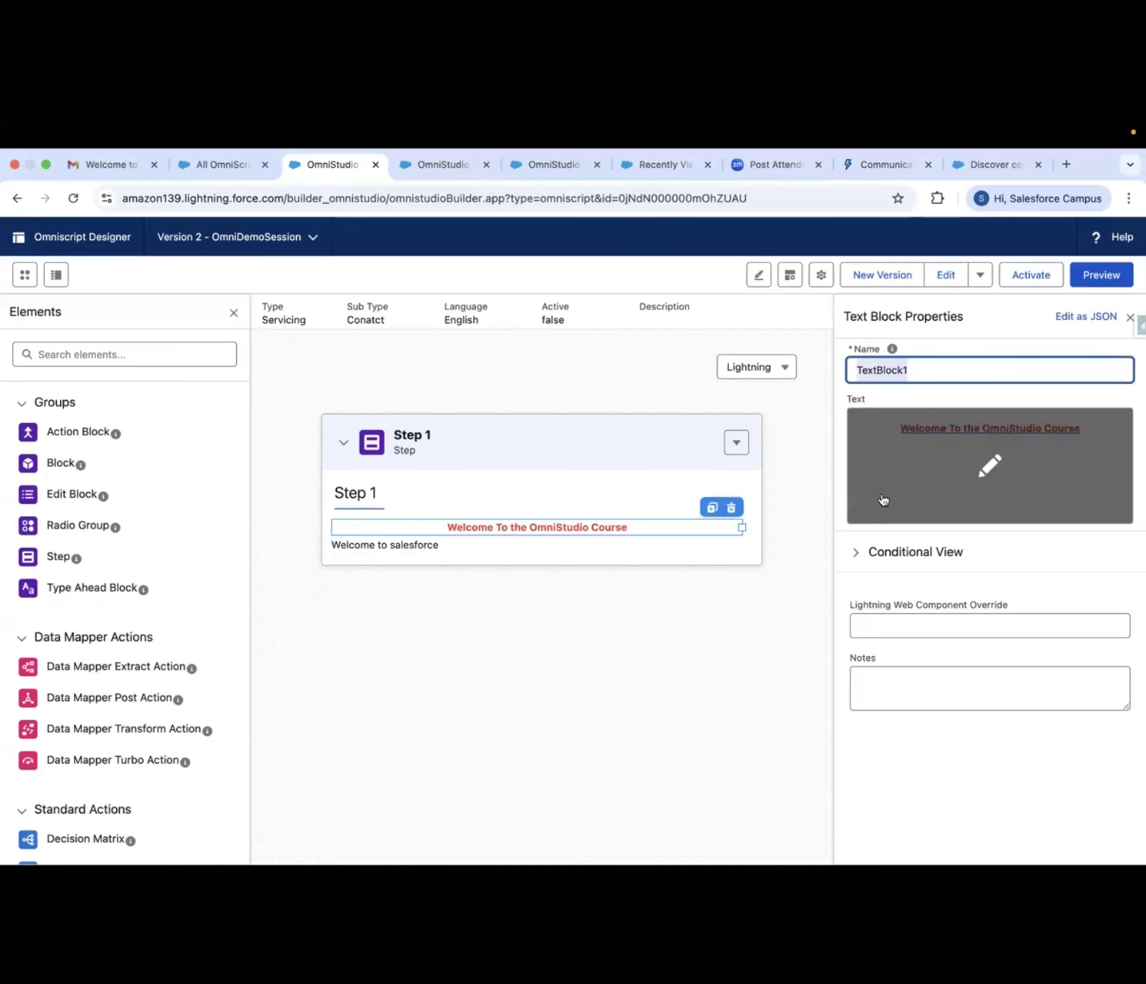
left_click(855, 552)
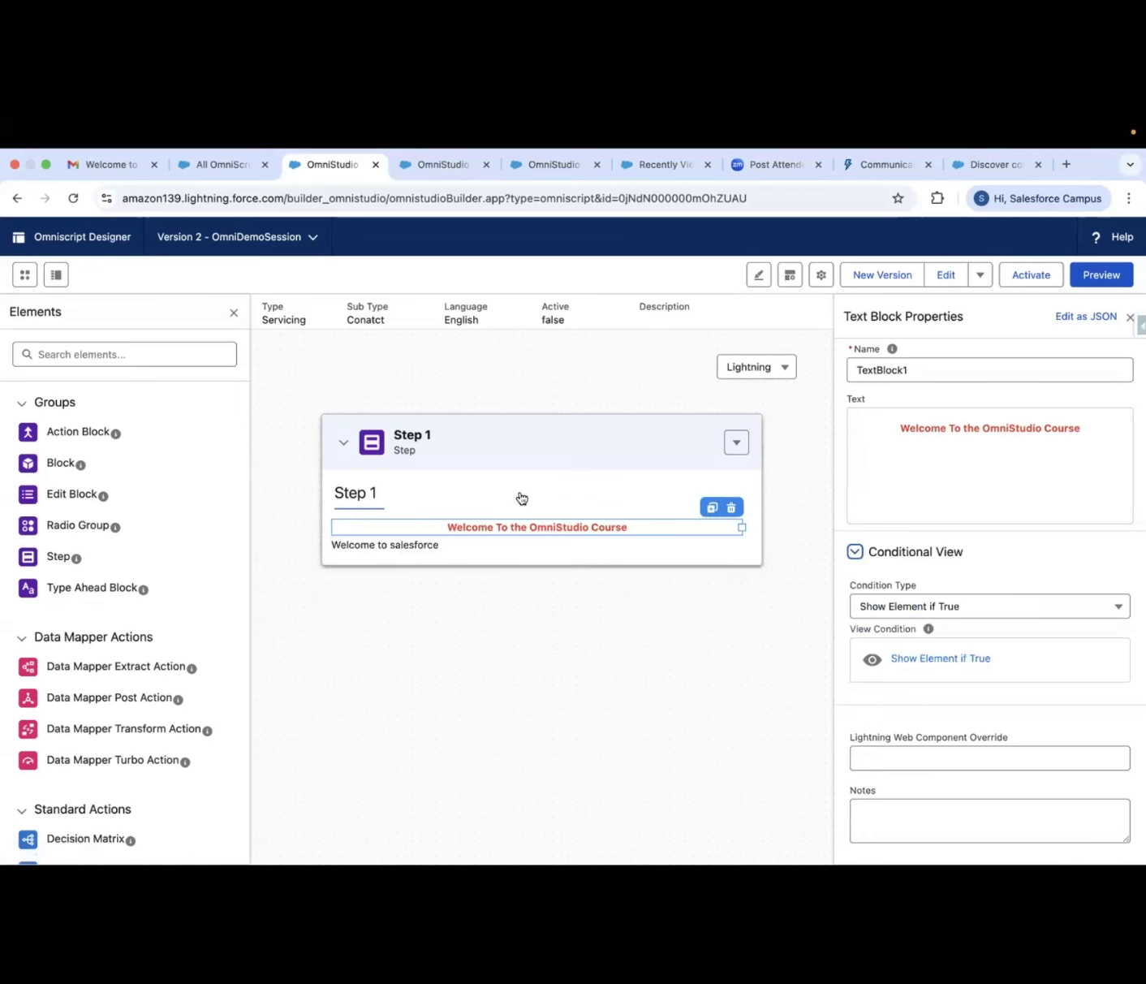
left_click(420, 548)
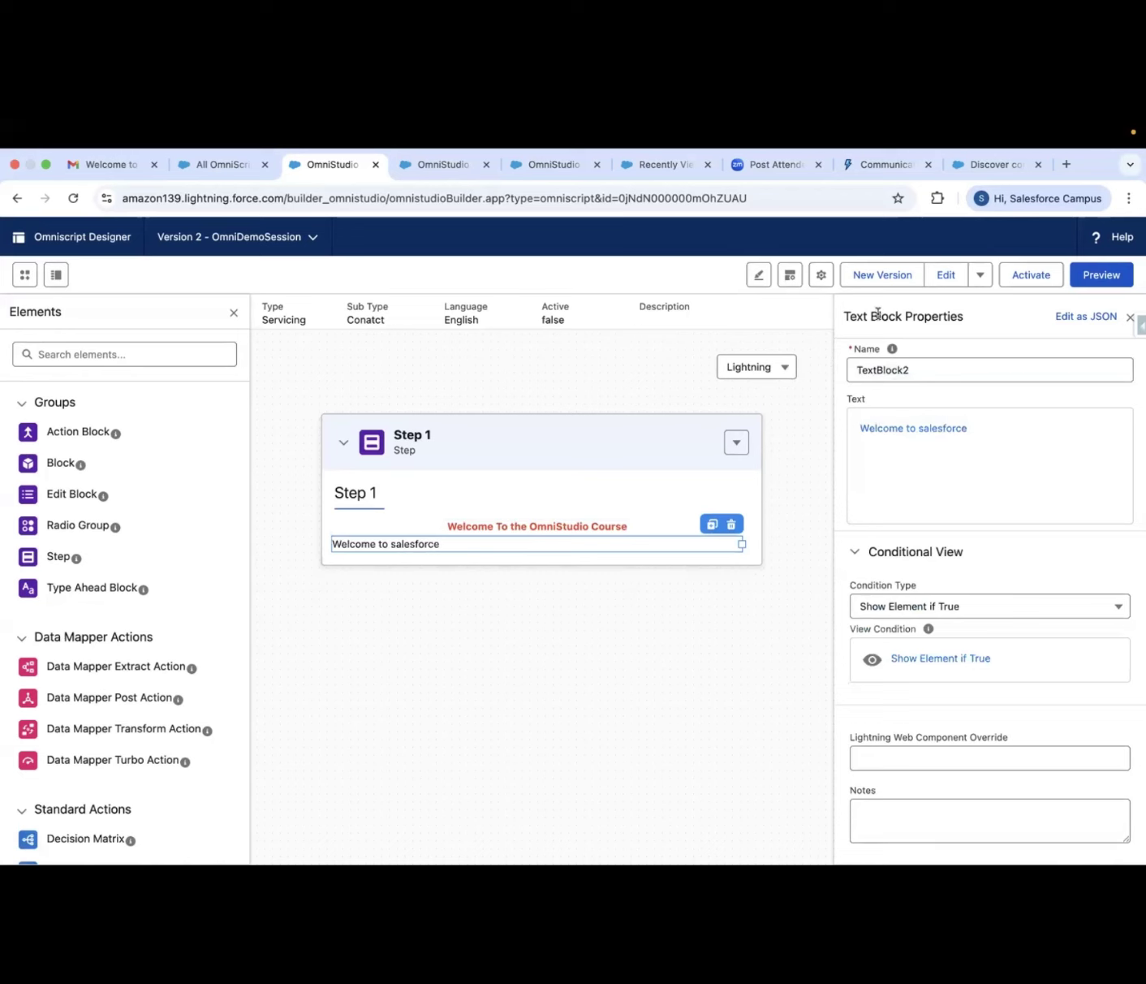
left_click(400, 524)
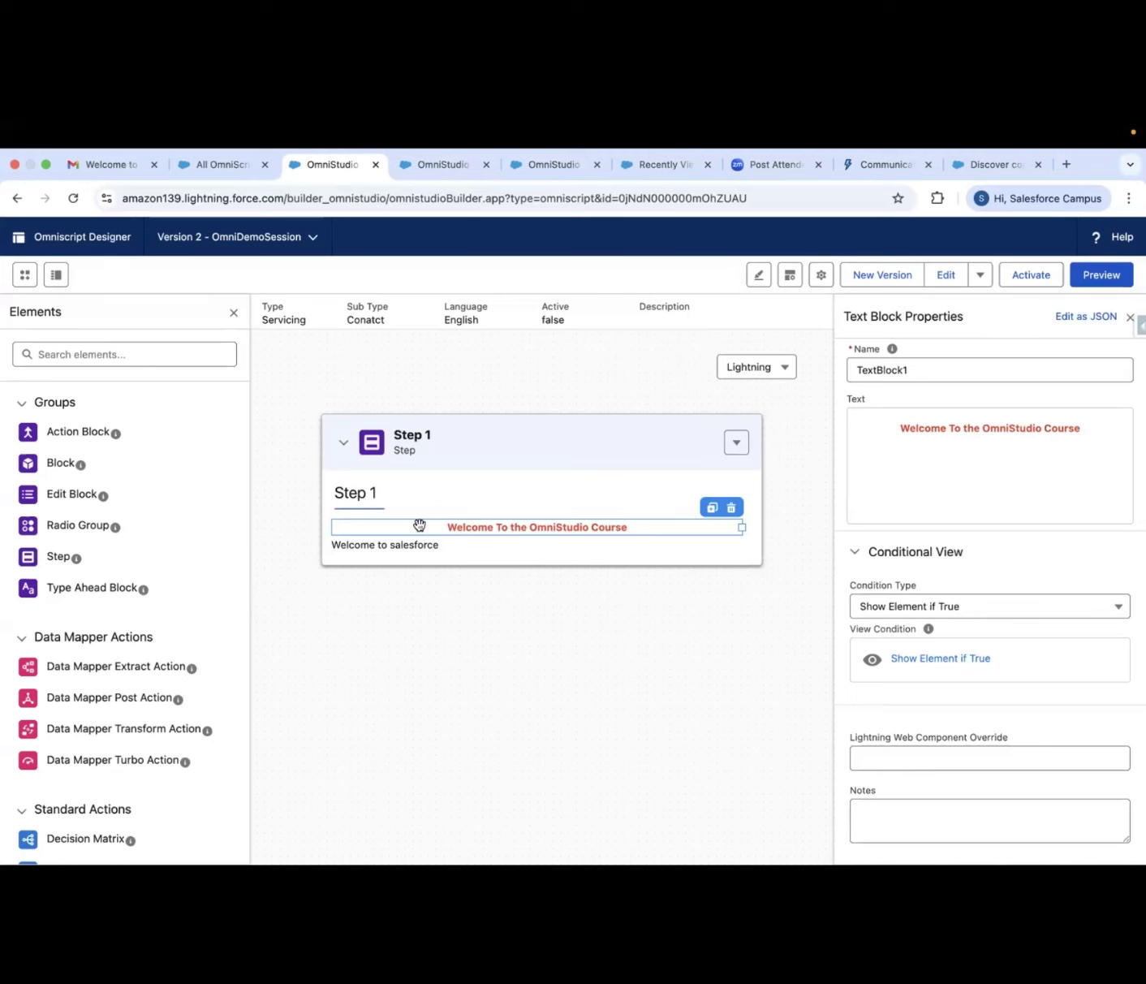
left_click(819, 276)
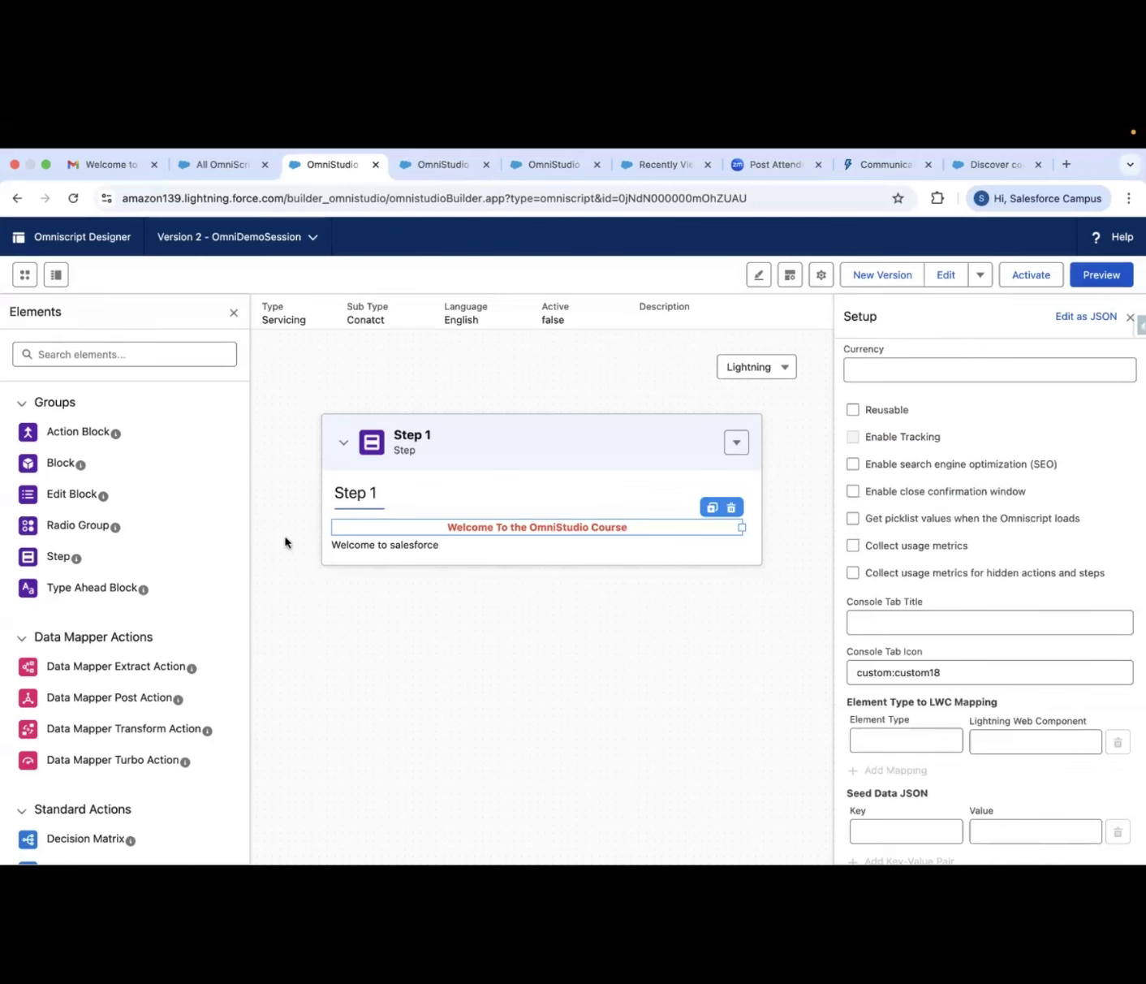
- Find the Step element by searching the elements for "Ste" and add it to the canvas below Step 1
left_click(127, 355)
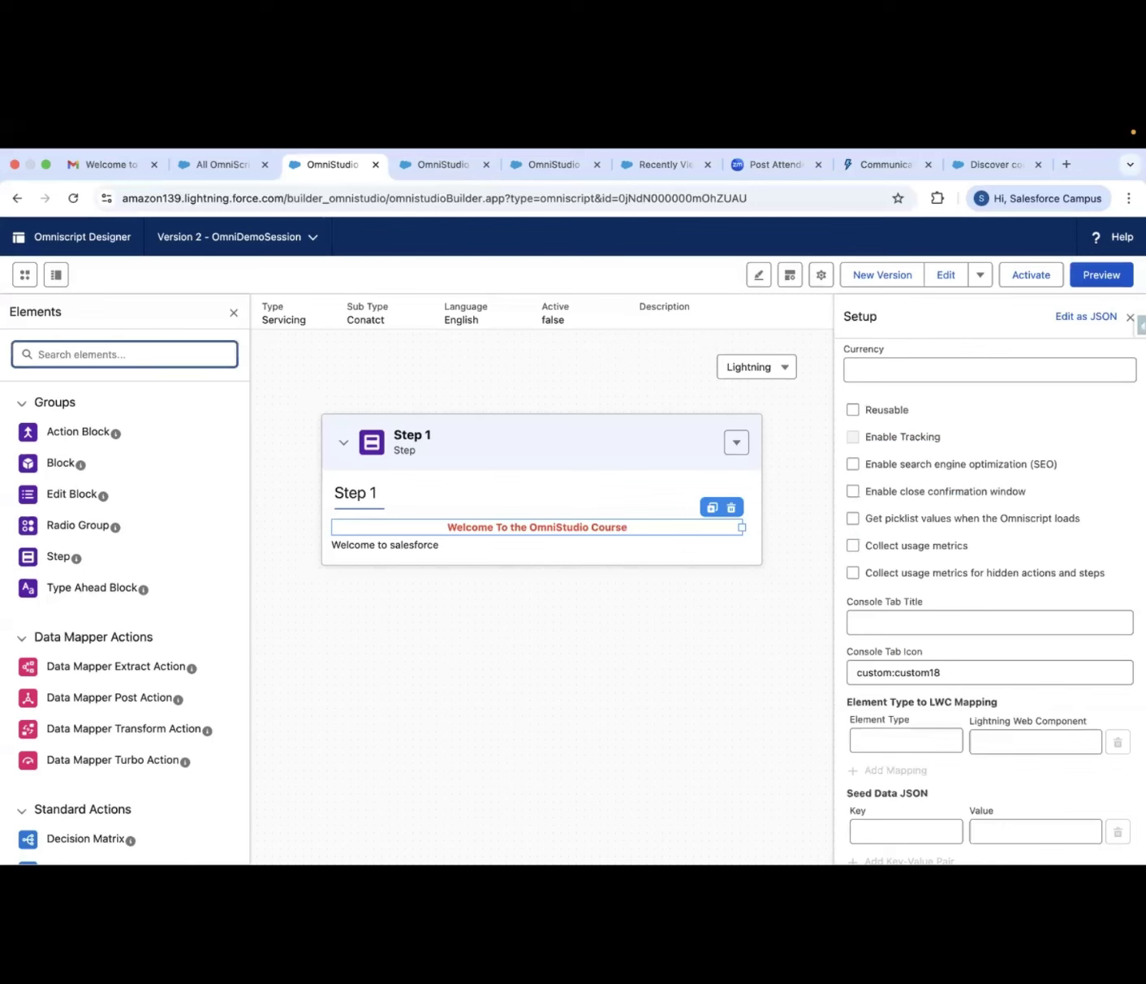
type("Ste")
left_click_drag(57, 435, 339, 584)
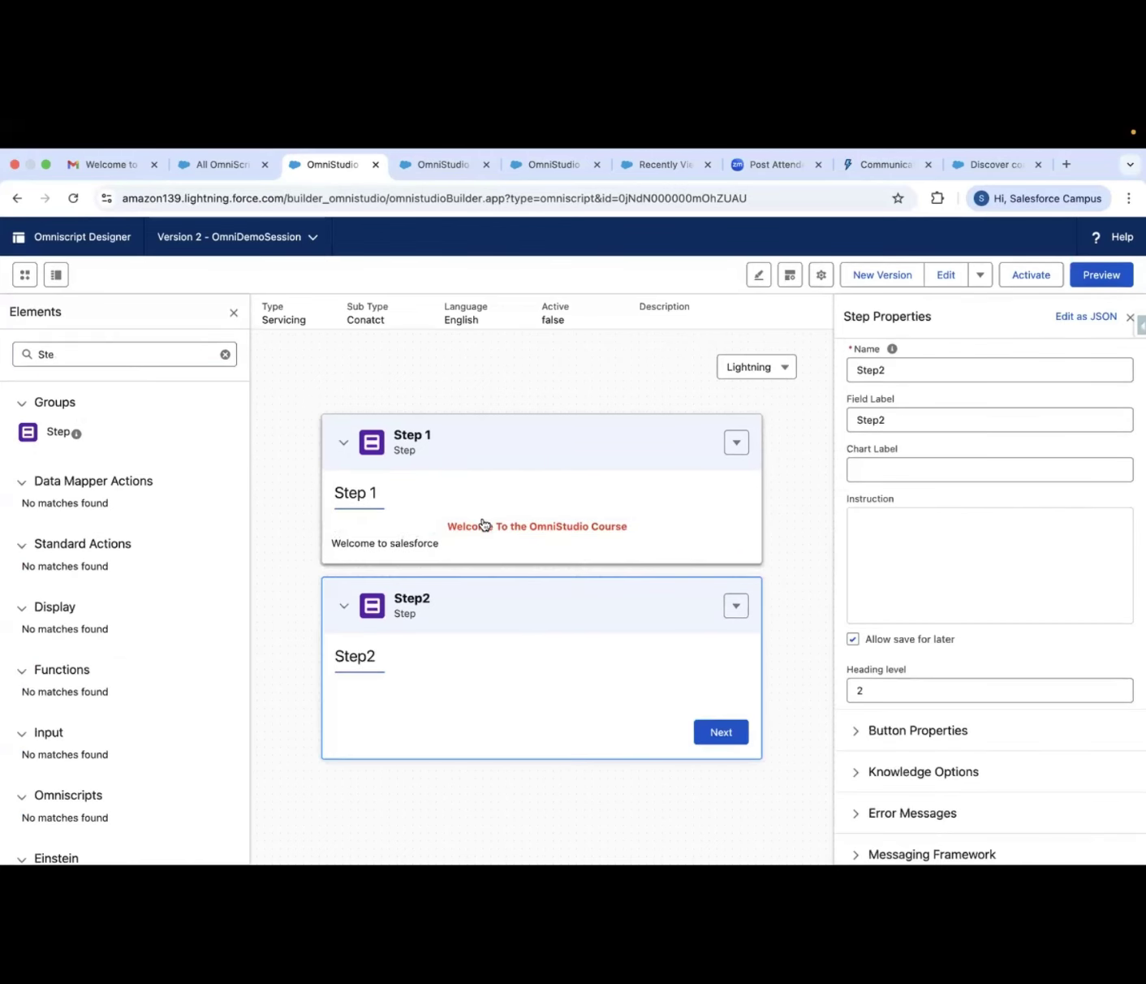
- Select the red welcome text block in Step 1 and expand its Conditional View settings
left_click(510, 528)
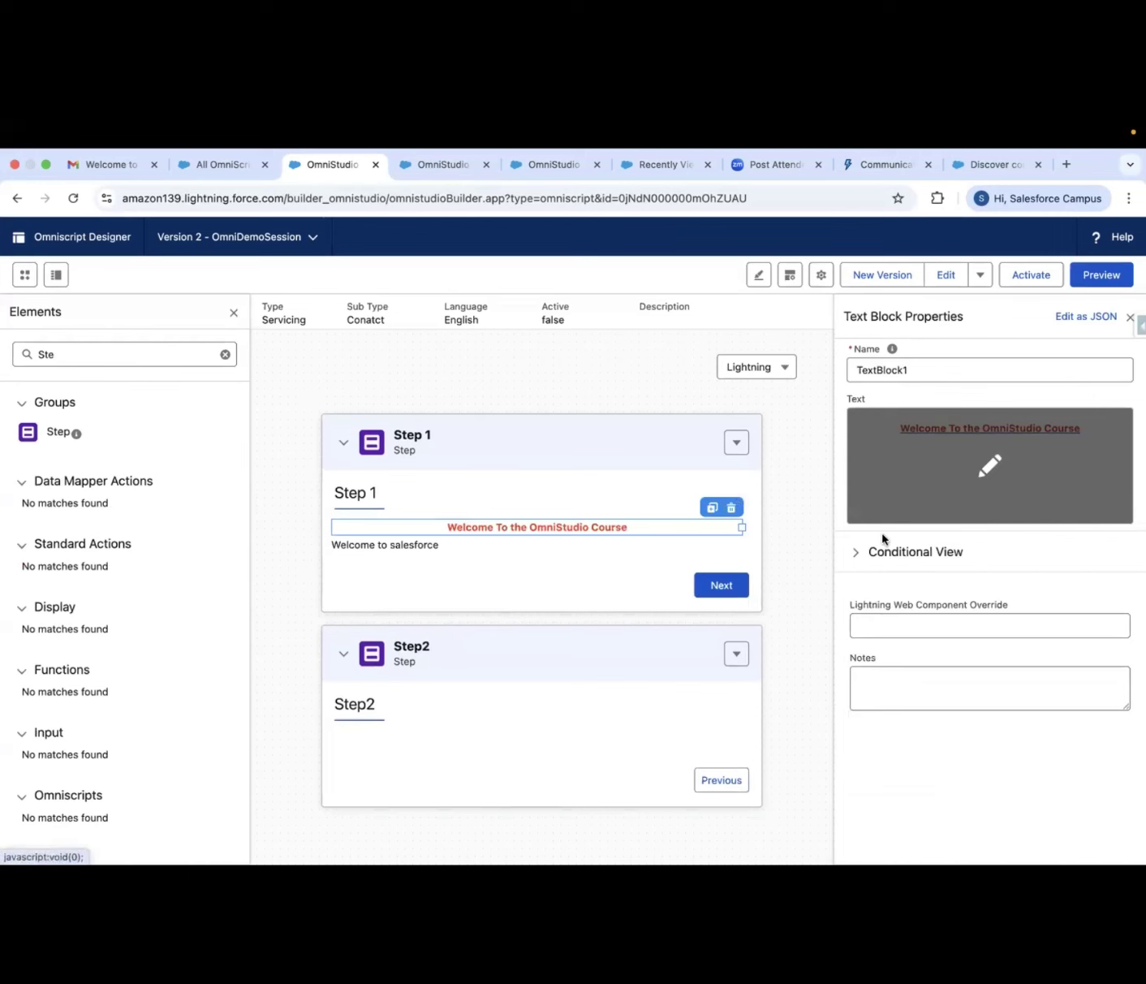
left_click(855, 551)
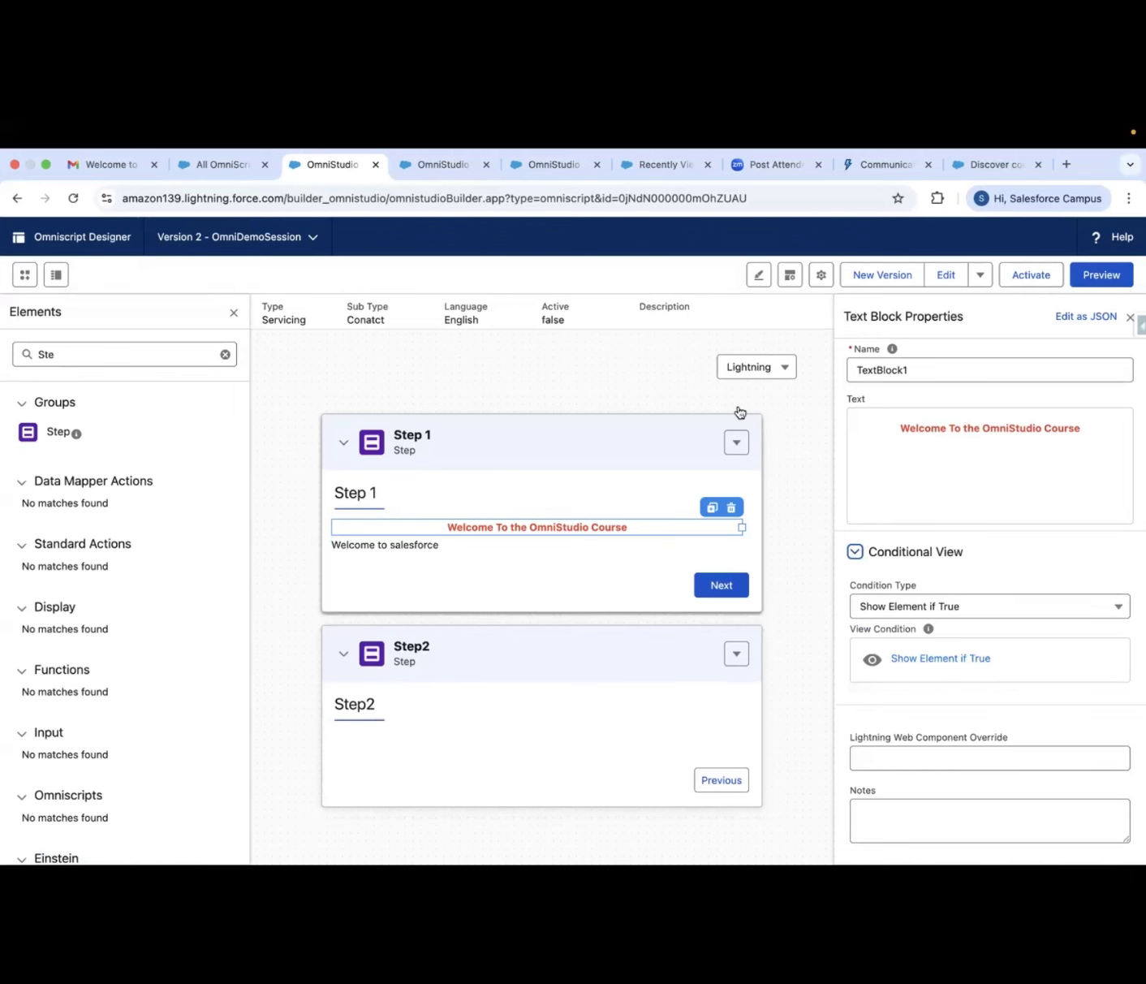
- Compare the OmniScript's Setup properties, down to Styling Options, with the properties of the red welcome text block in Step 1
left_click(821, 276)
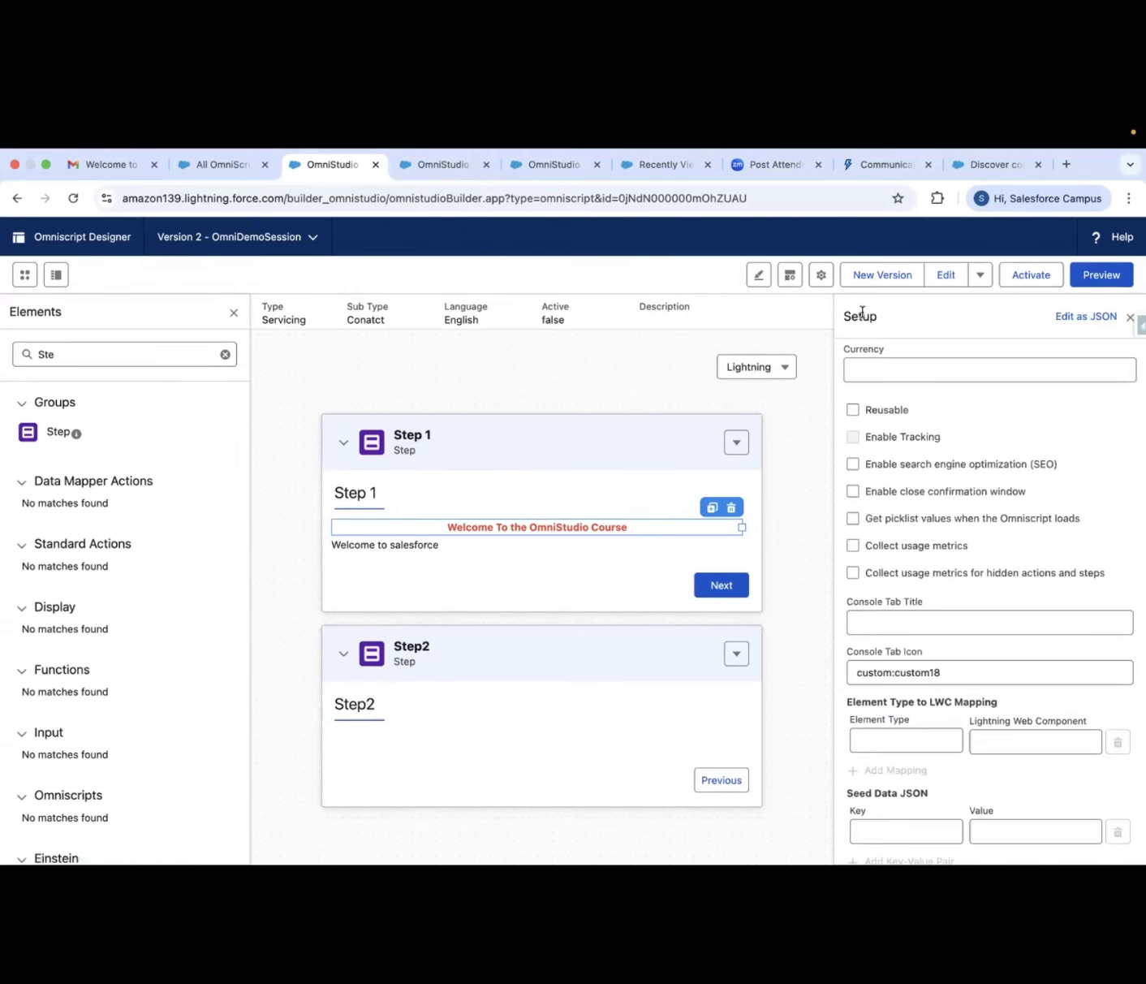
left_click(820, 276)
left_click(535, 528)
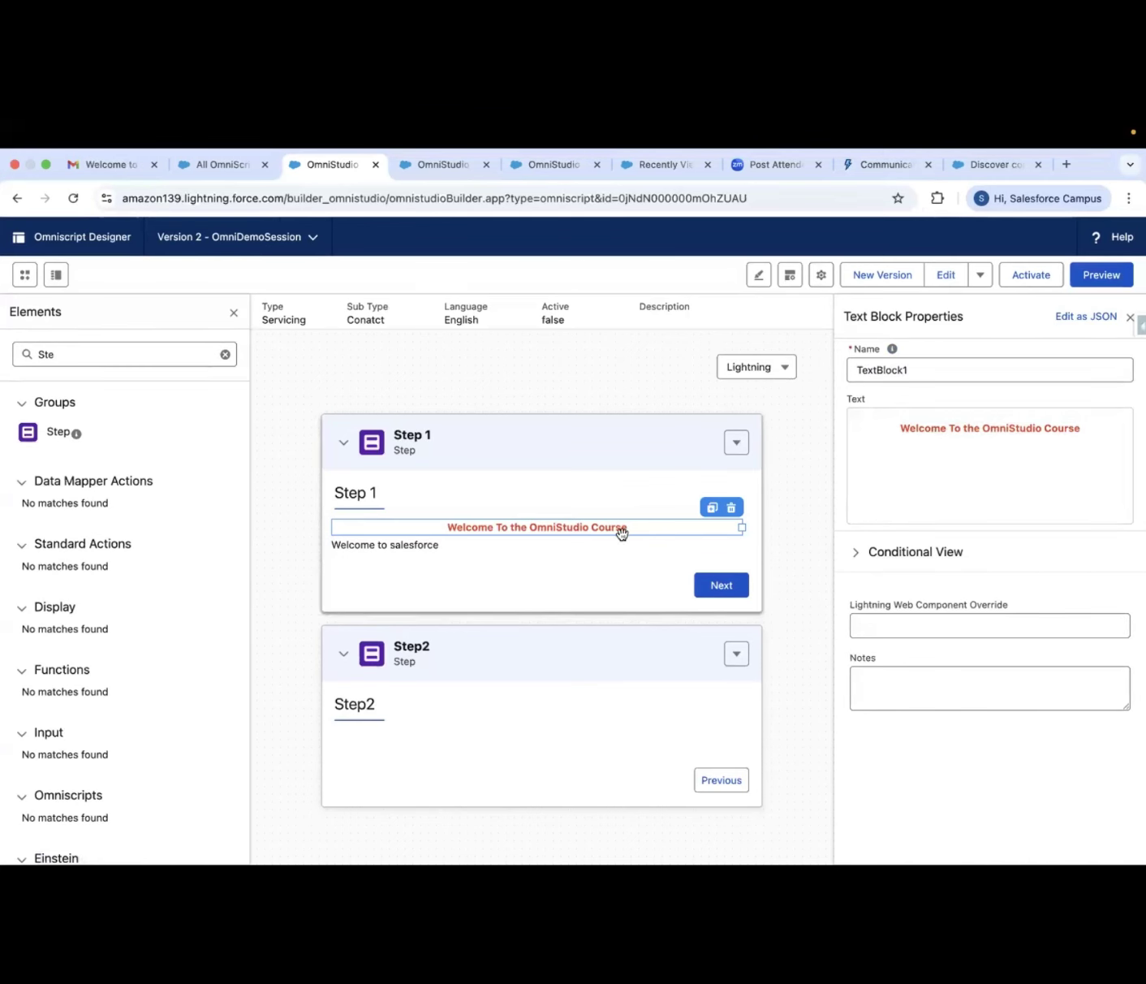
left_click(820, 280)
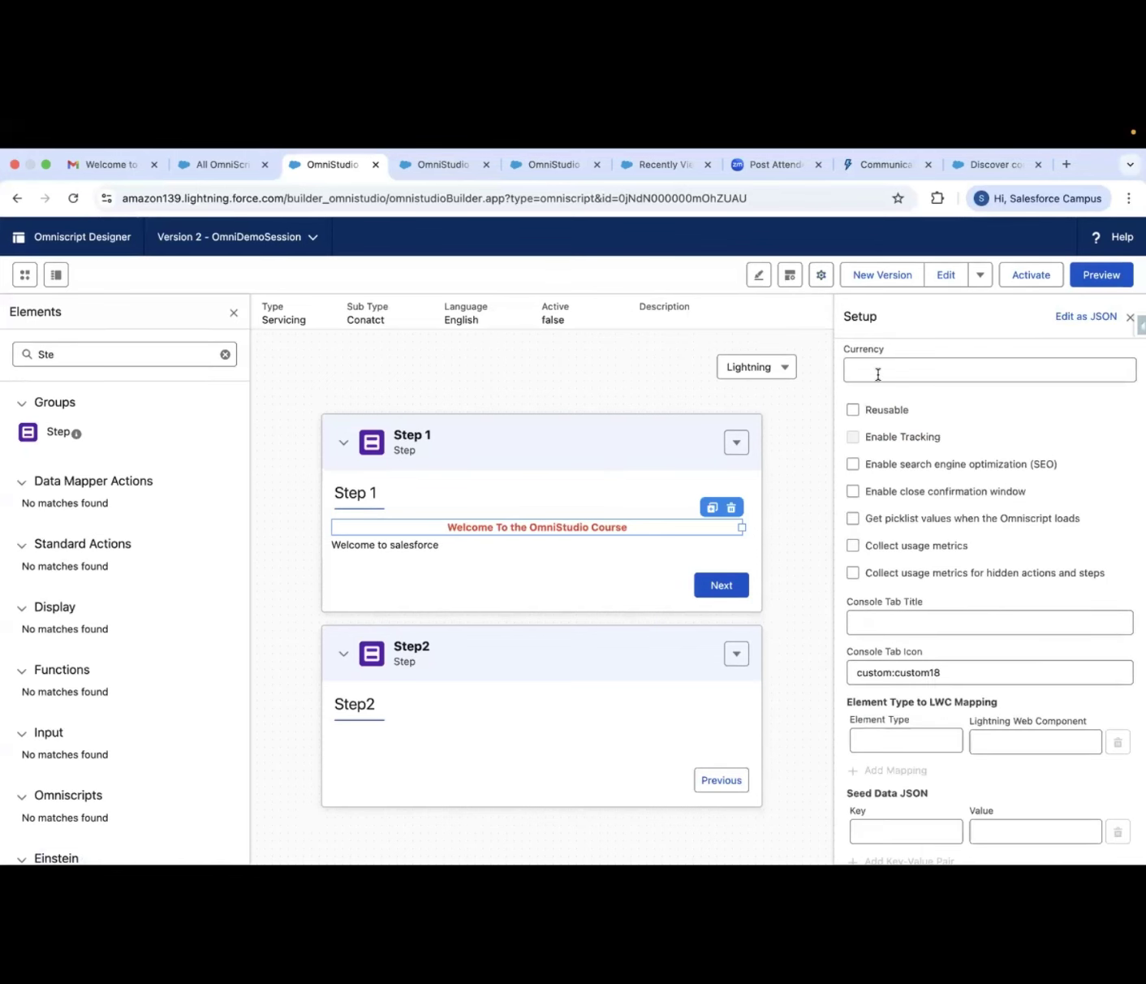
scroll(877, 528, "down", 5)
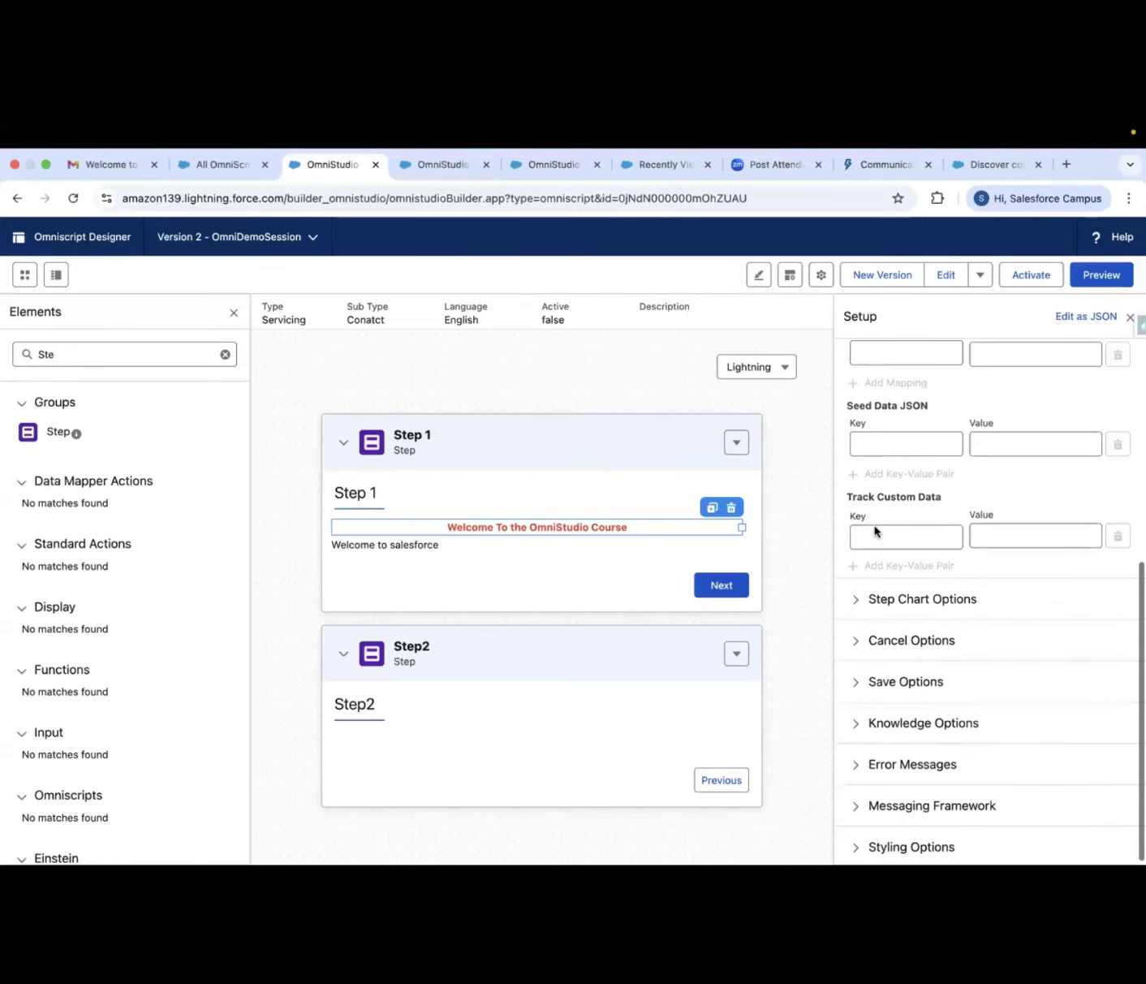
scroll(874, 526, "up", 5)
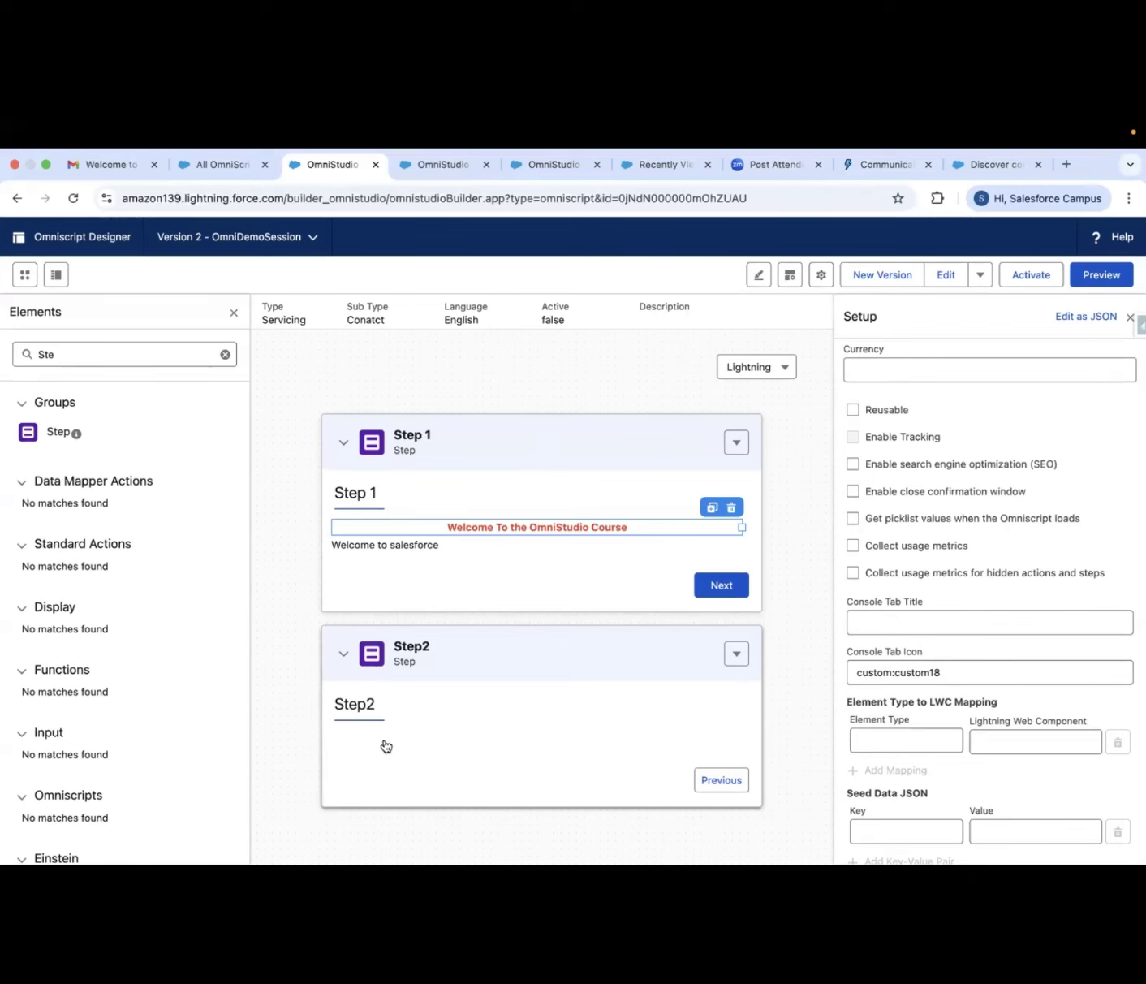
scroll(385, 746, "down", 3)
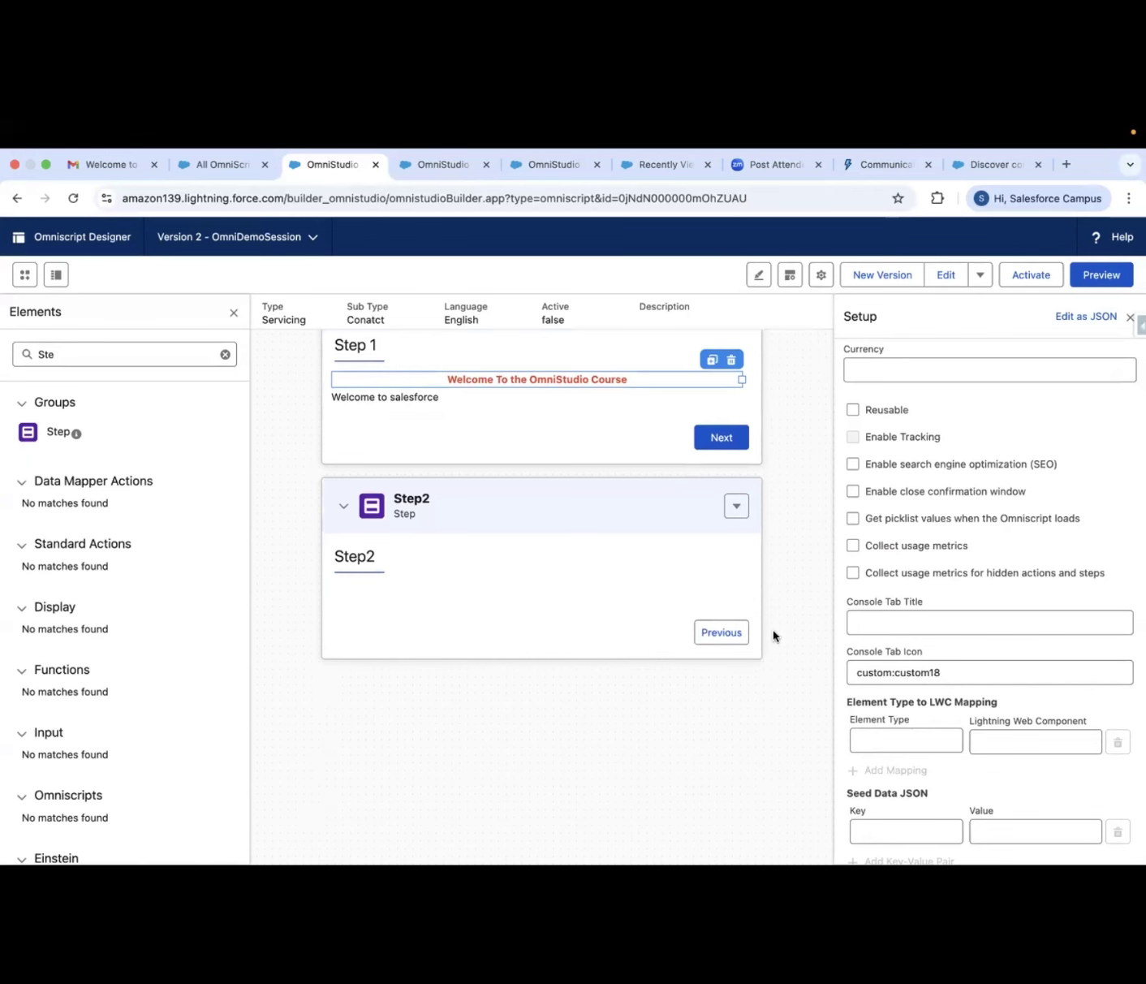
- Review the explanation of the Currency setup property in the PowerPoint slide show and return to the OmniScript Designer in Google Chrome
key("ctrl+Up")
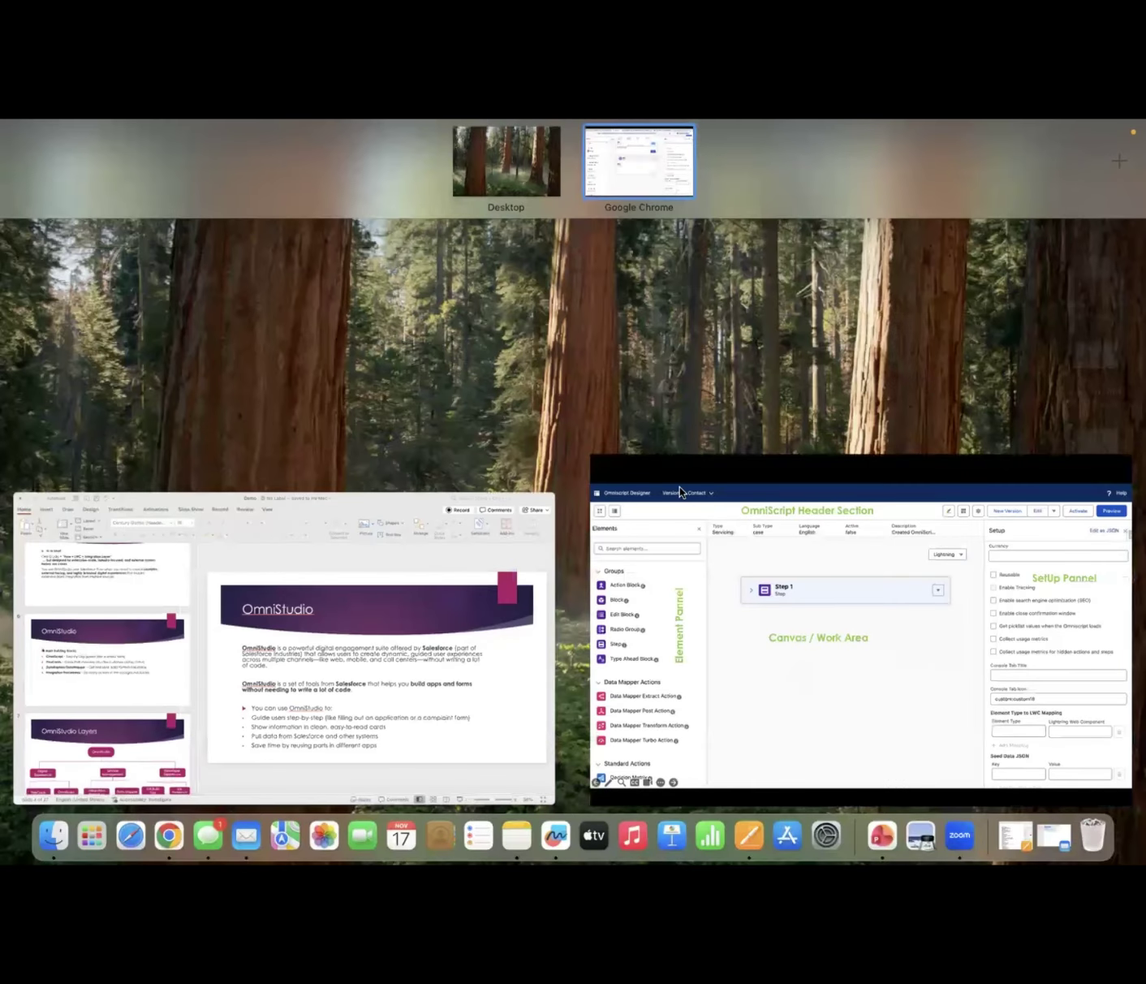
left_click(771, 484)
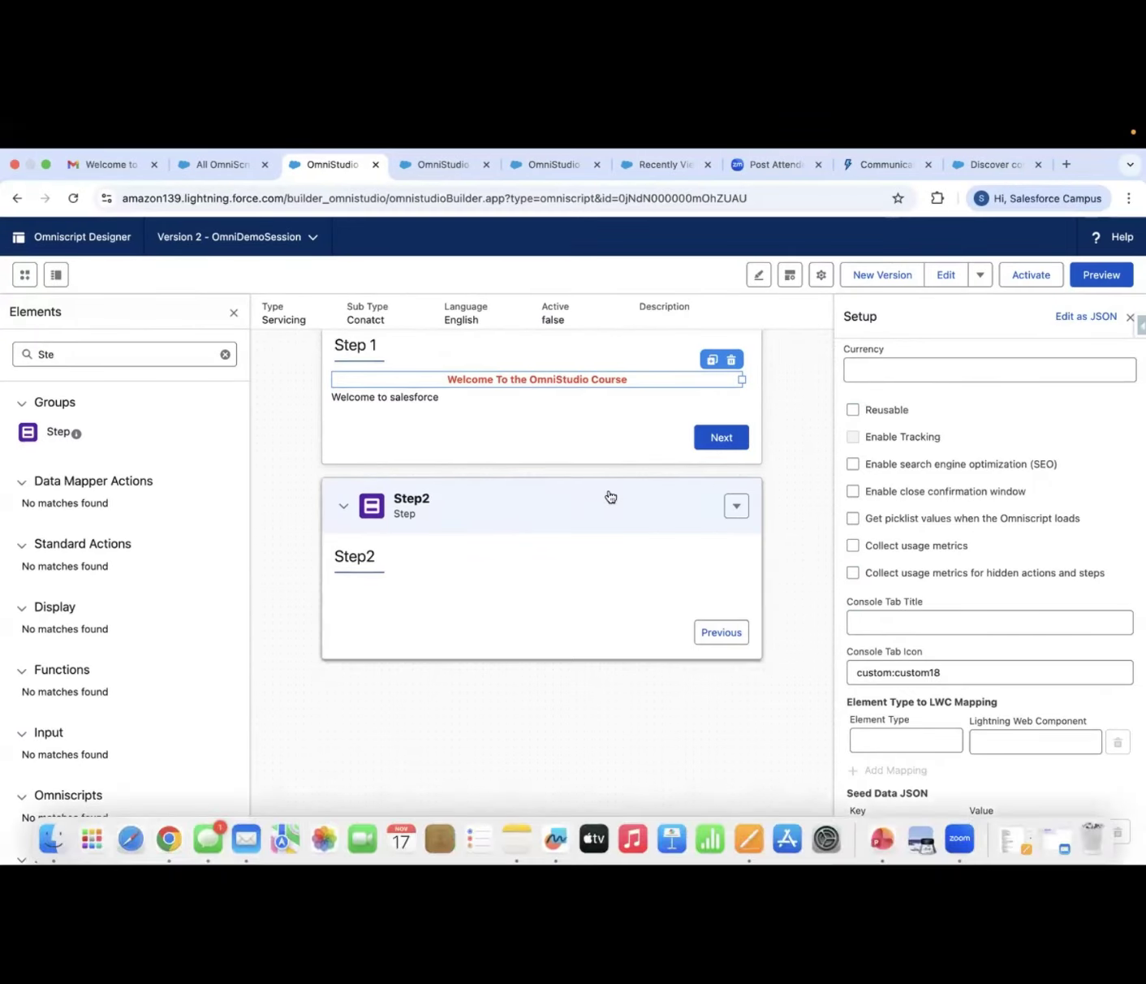
key("ctrl+Left")
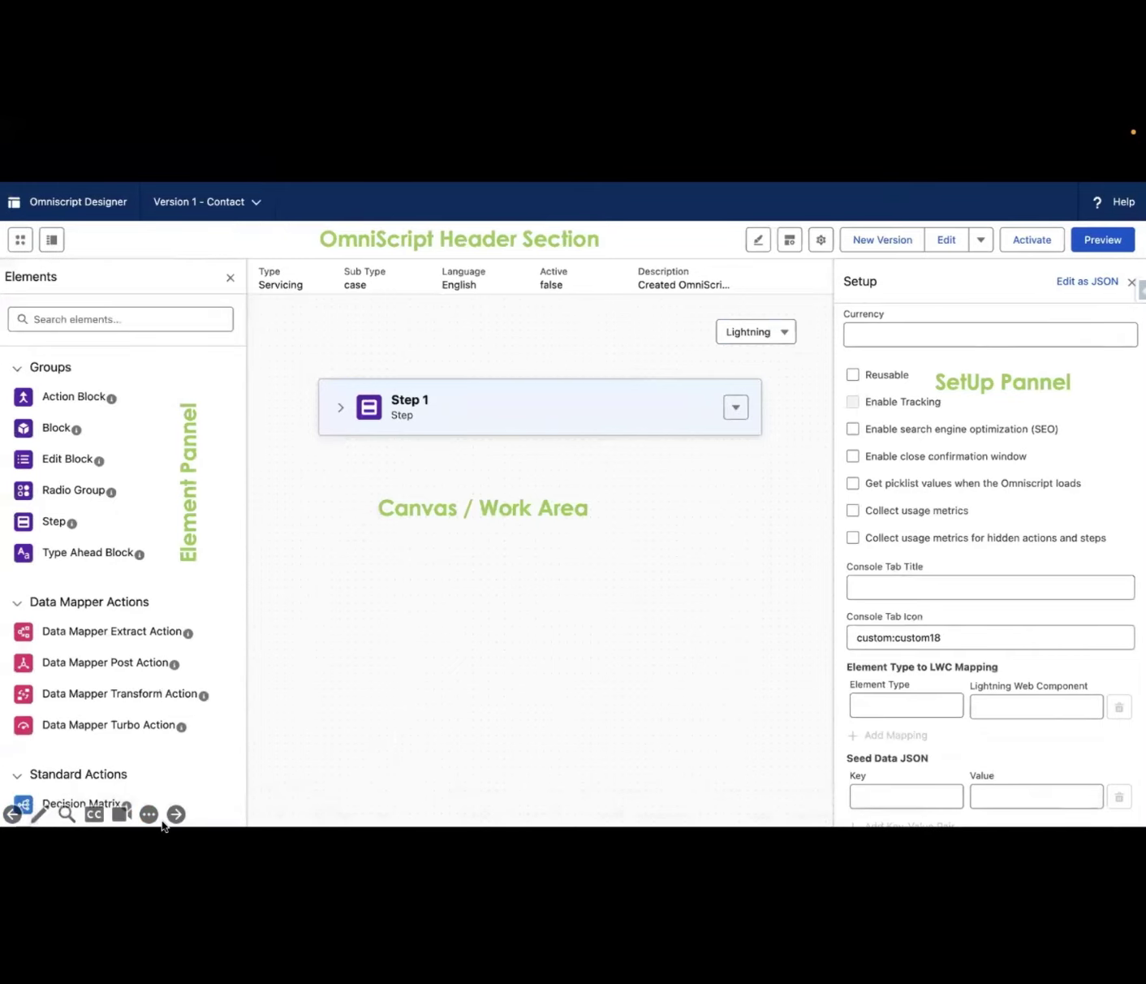
left_click(173, 814)
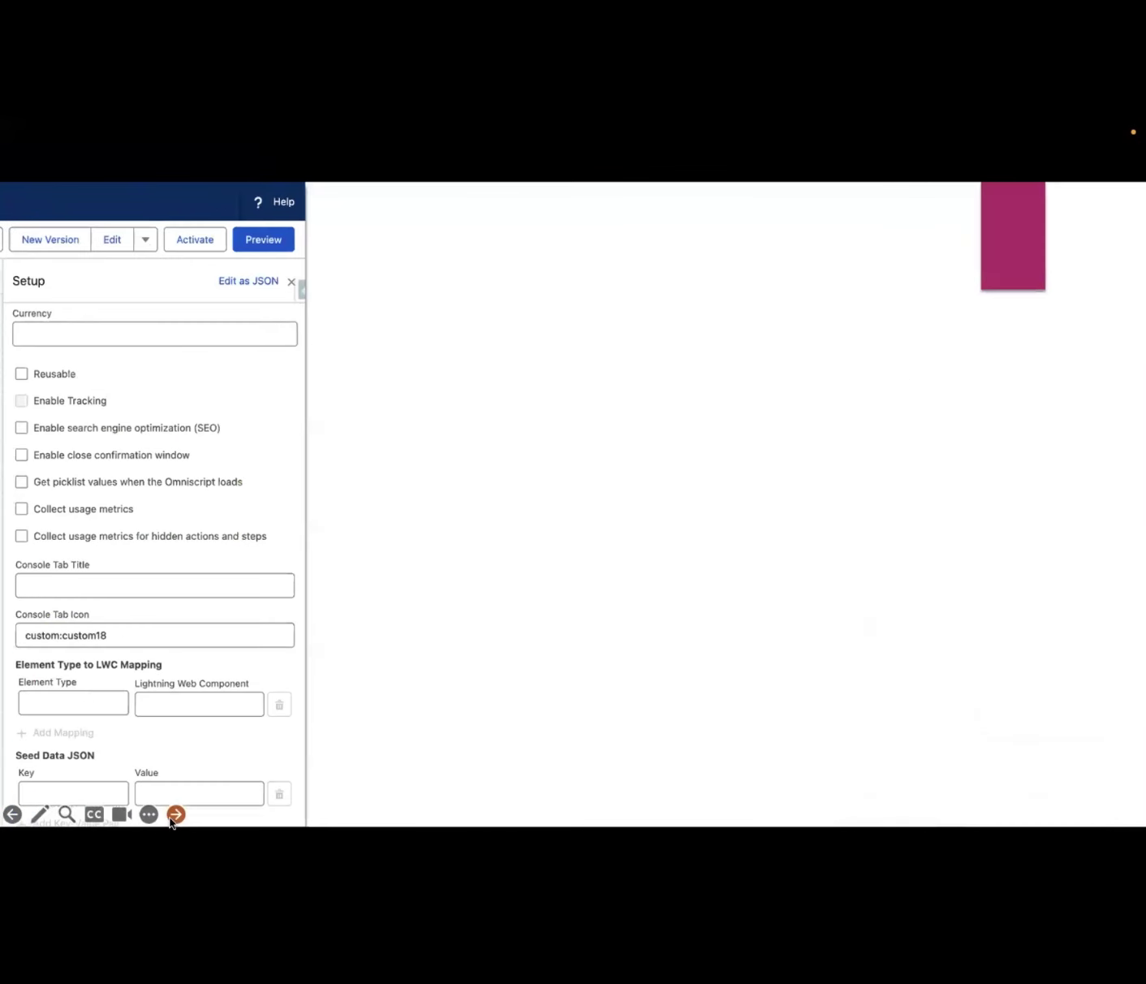
left_click(69, 306)
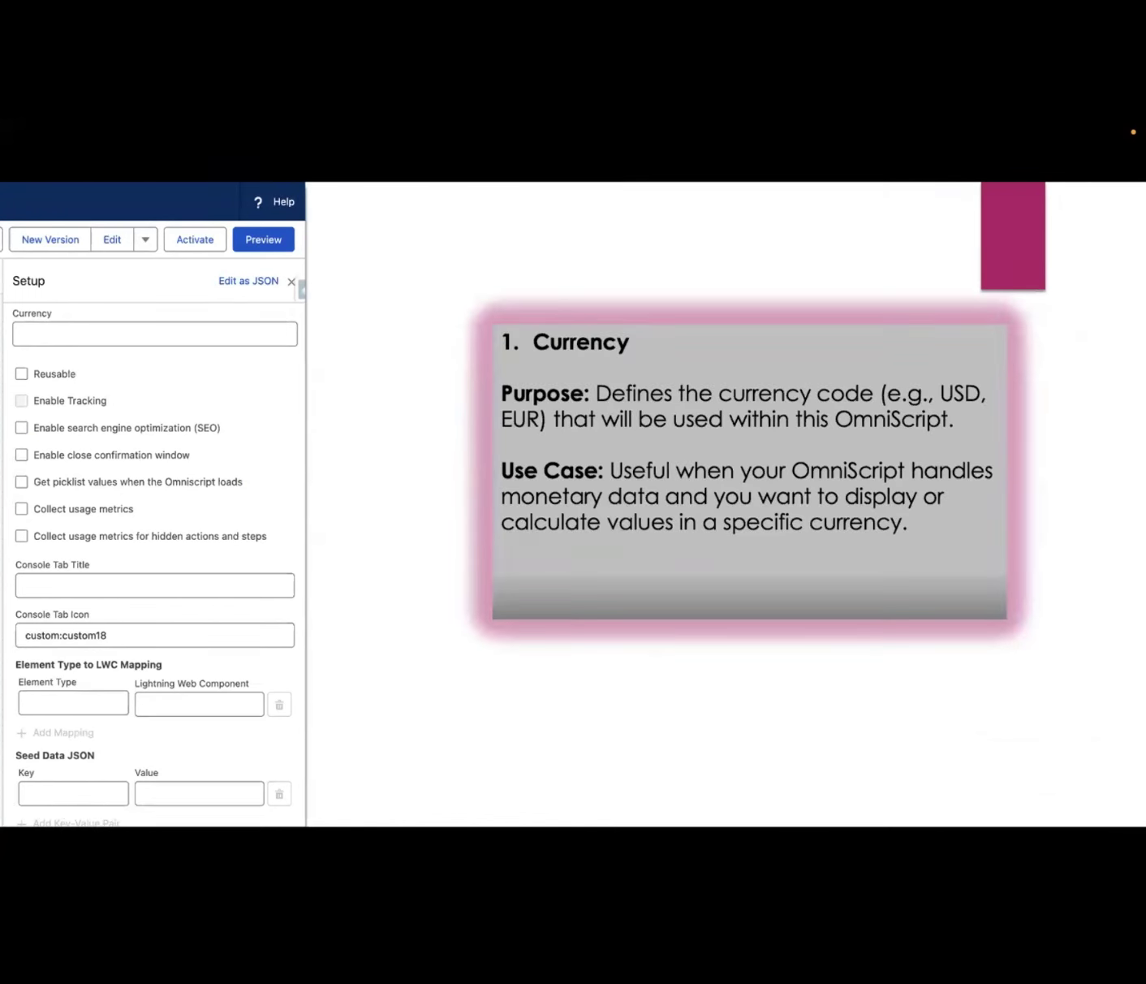
left_click(443, 597)
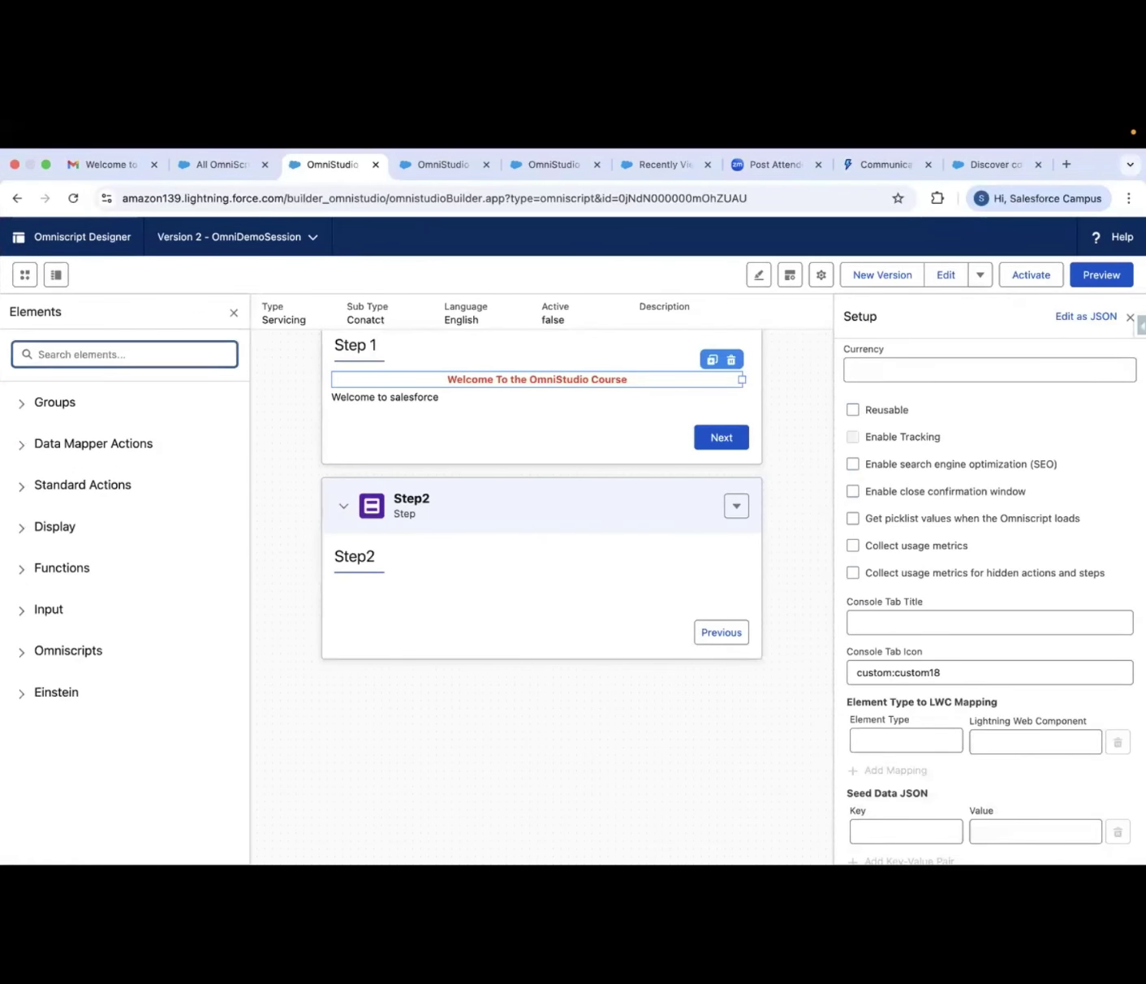
- Add a Currency element from the Input group to Step2 on the canvas
left_click(23, 612)
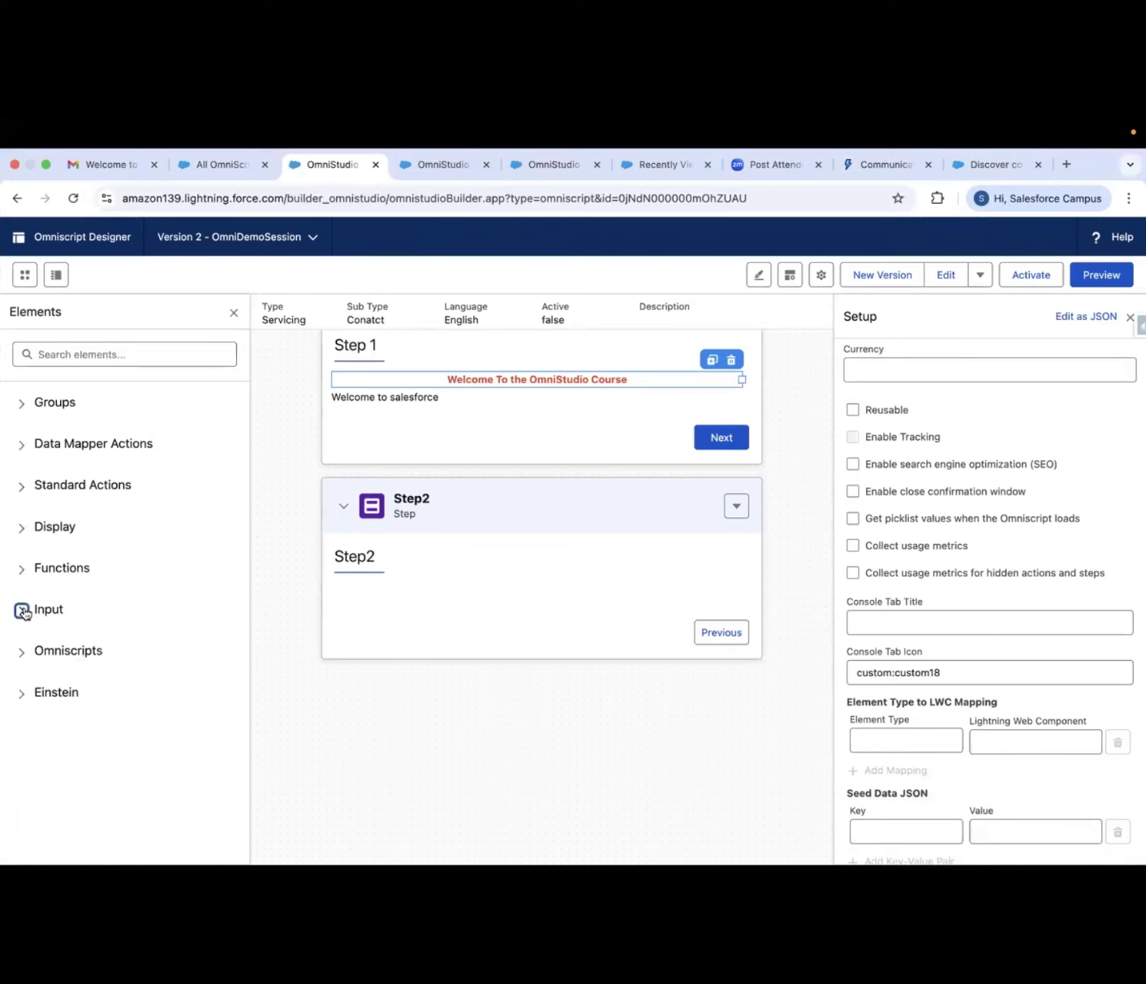
left_click_drag(71, 675, 348, 580)
left_click_drag(72, 671, 424, 586)
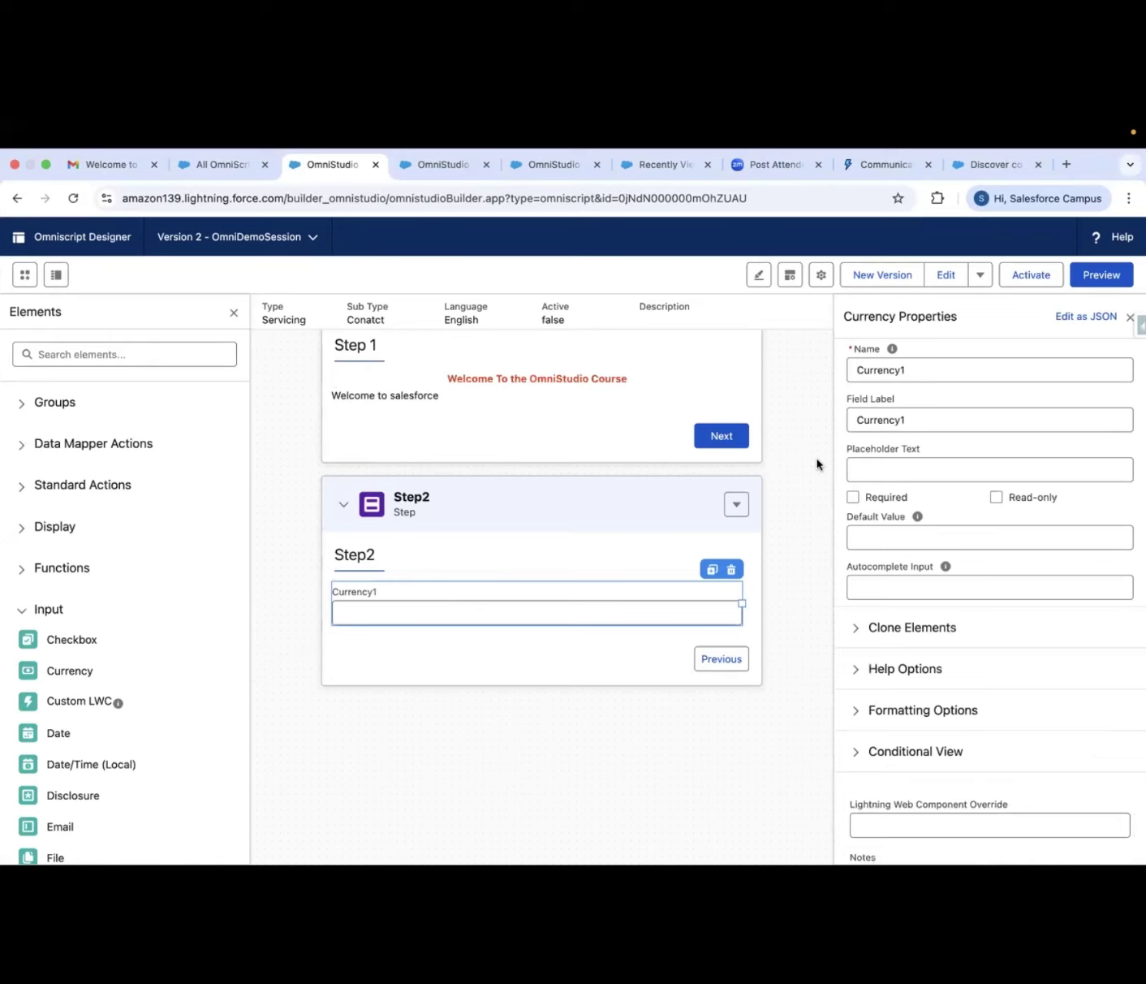
scroll(736, 502, "up", 3)
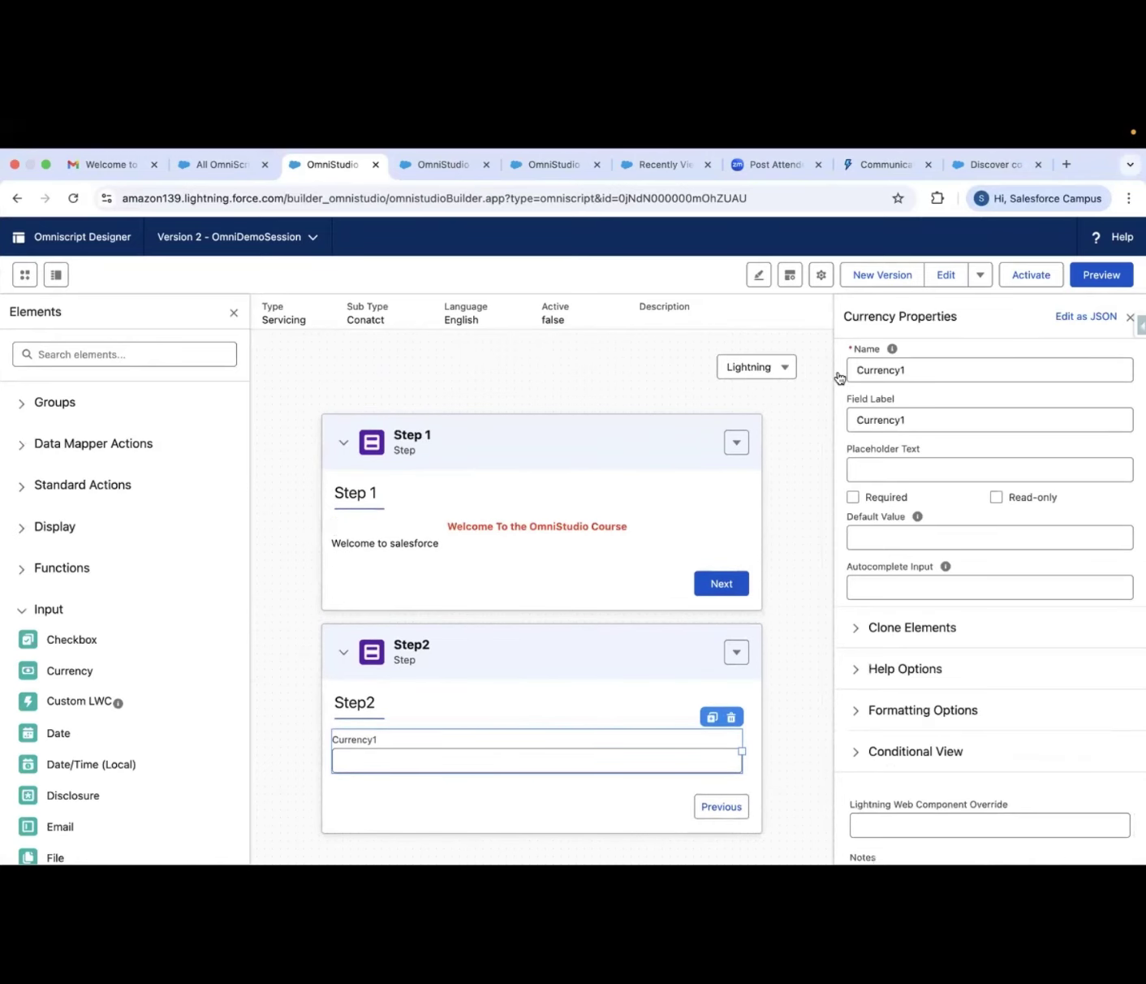
- Display the OmniScript's Setup properties and browse the available currencies without choosing one
left_click(821, 273)
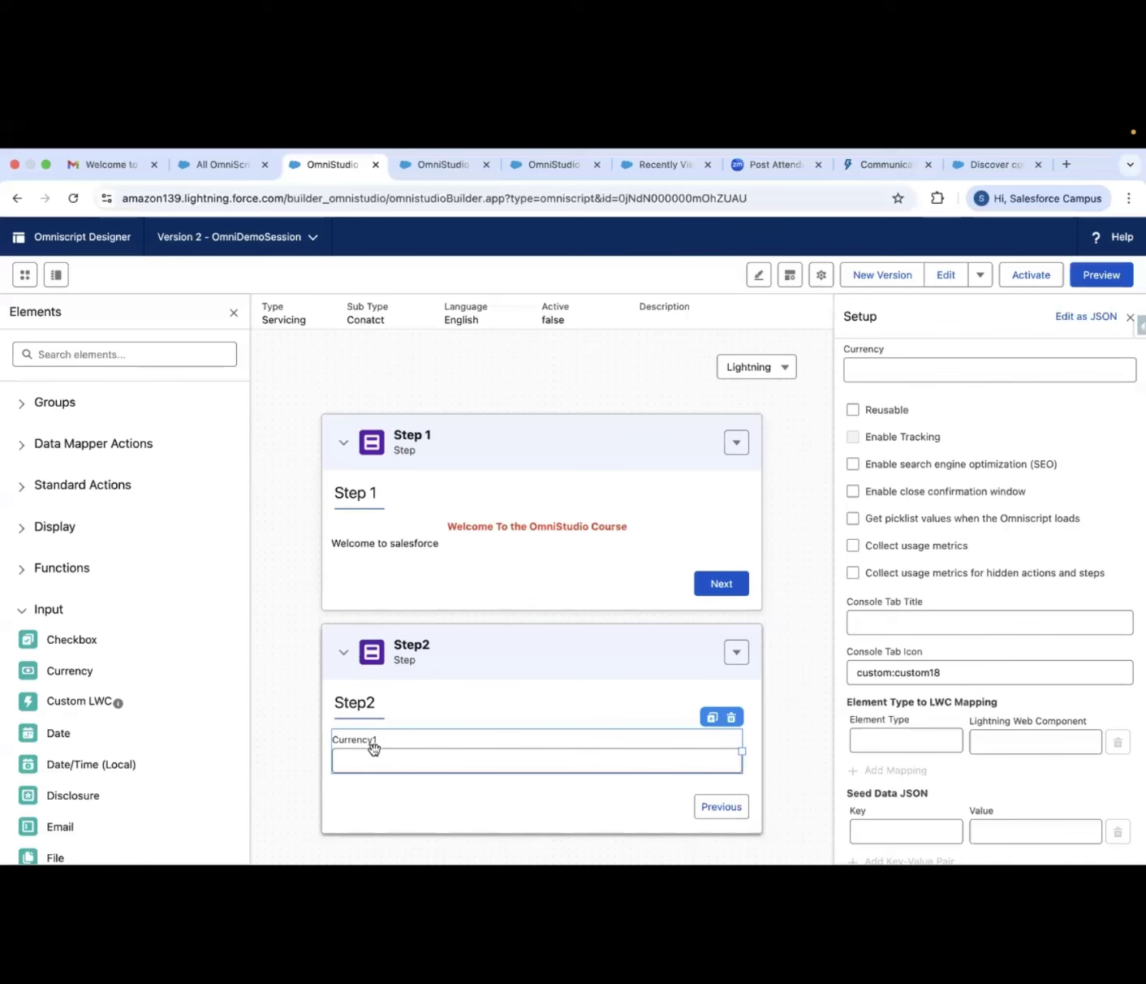
left_click(872, 370)
scroll(861, 552, "down", 5)
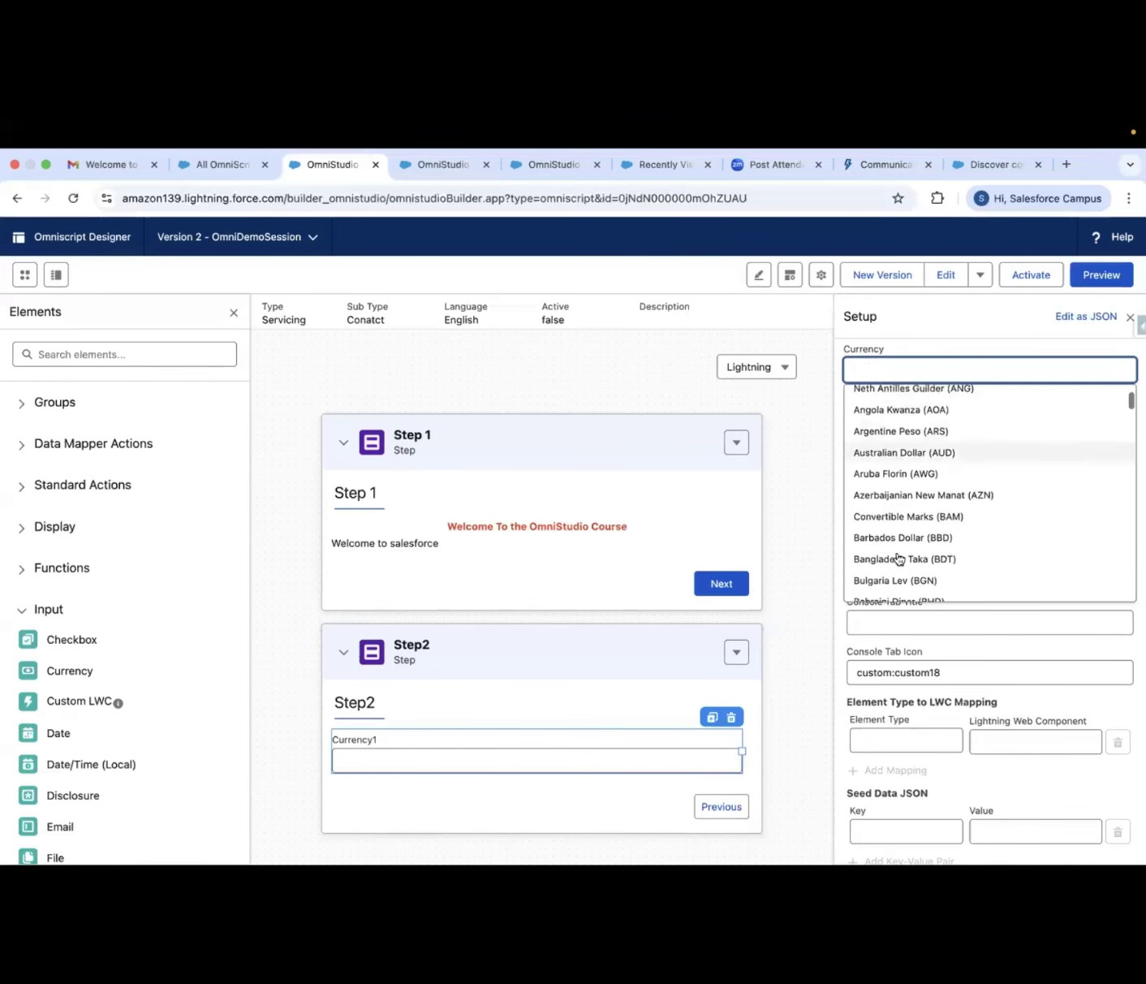
left_click(801, 473)
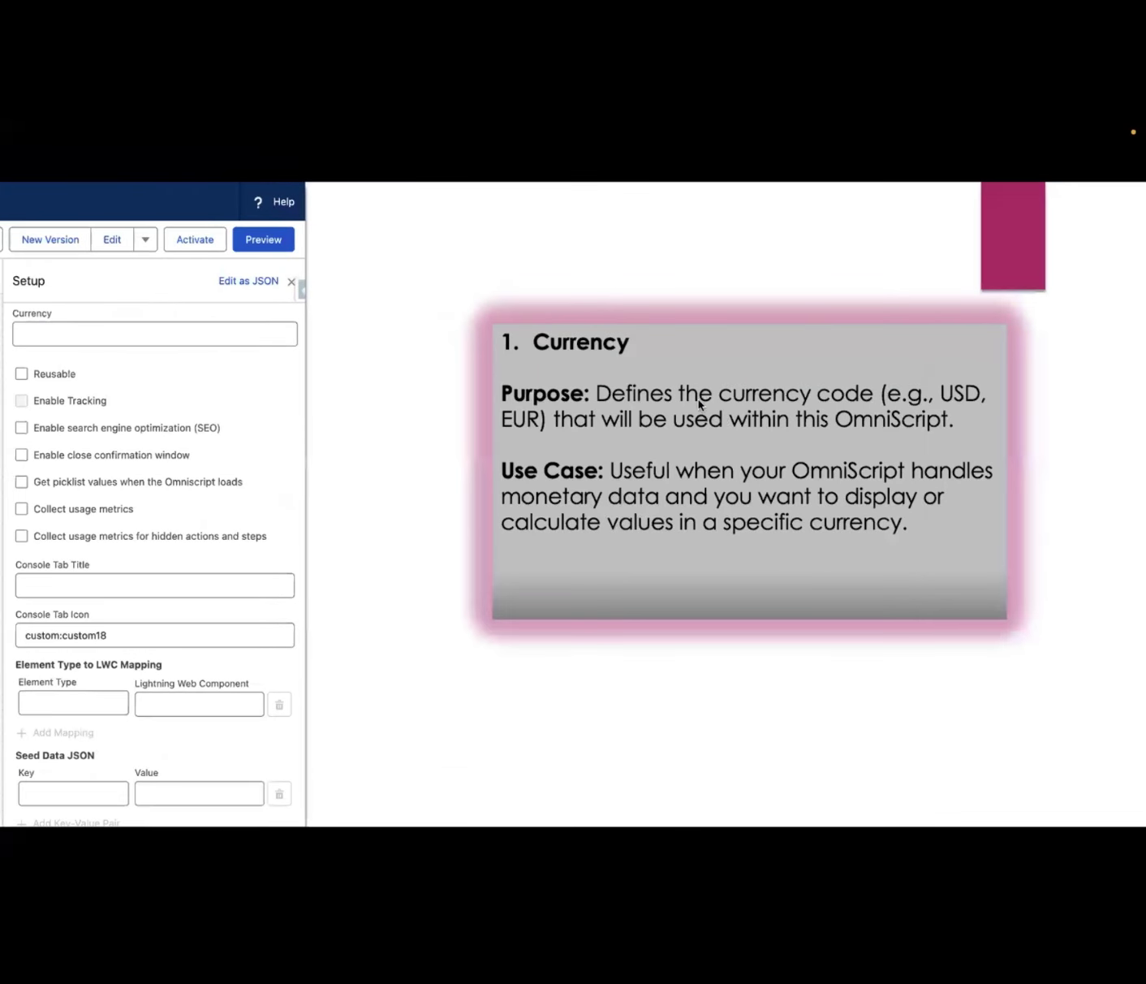
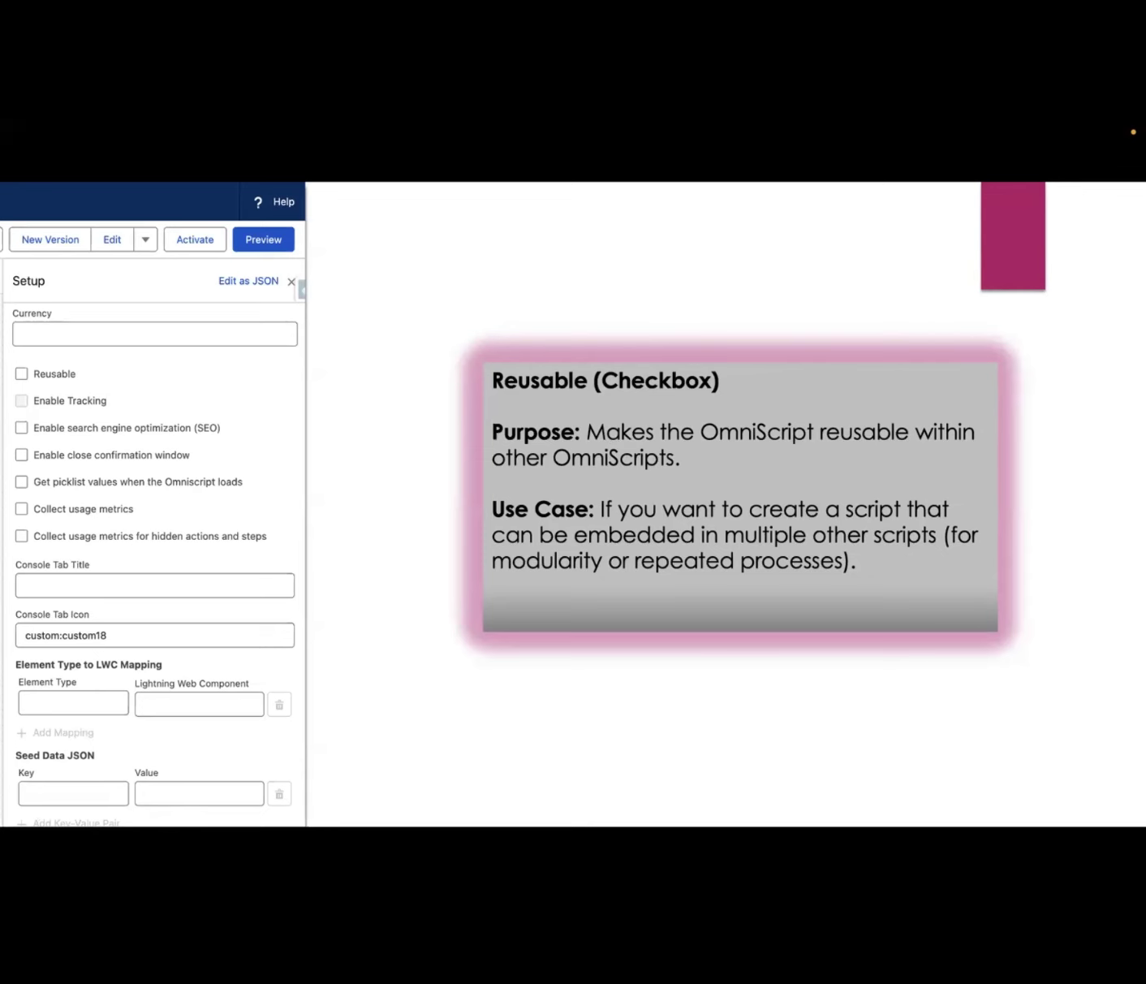
- Review the Reusable and Enable Tracking explanations in the PowerPoint slide show, locating both options in the OmniScript's Setup properties in Google Chrome
mouse_move(517, 487)
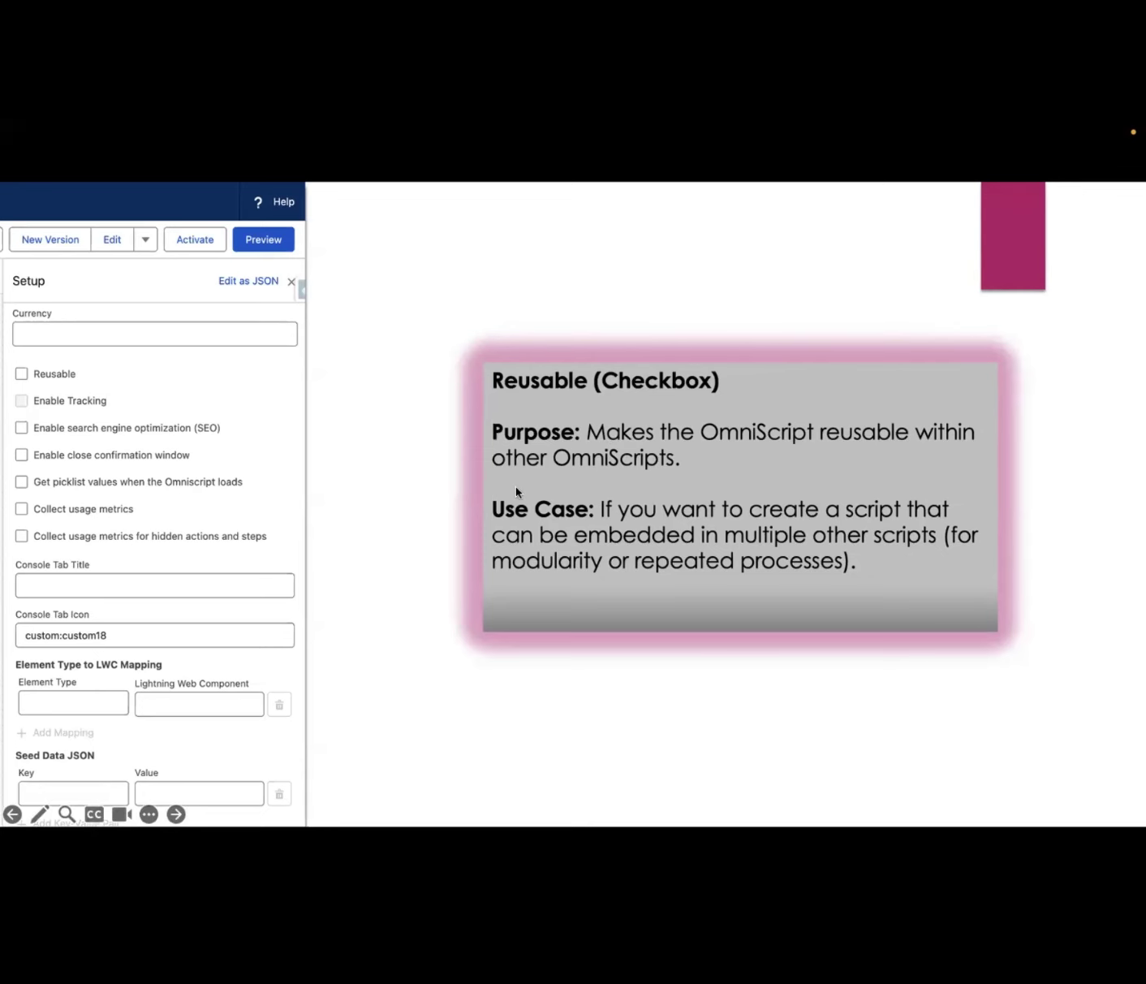
key("ctrl+Right")
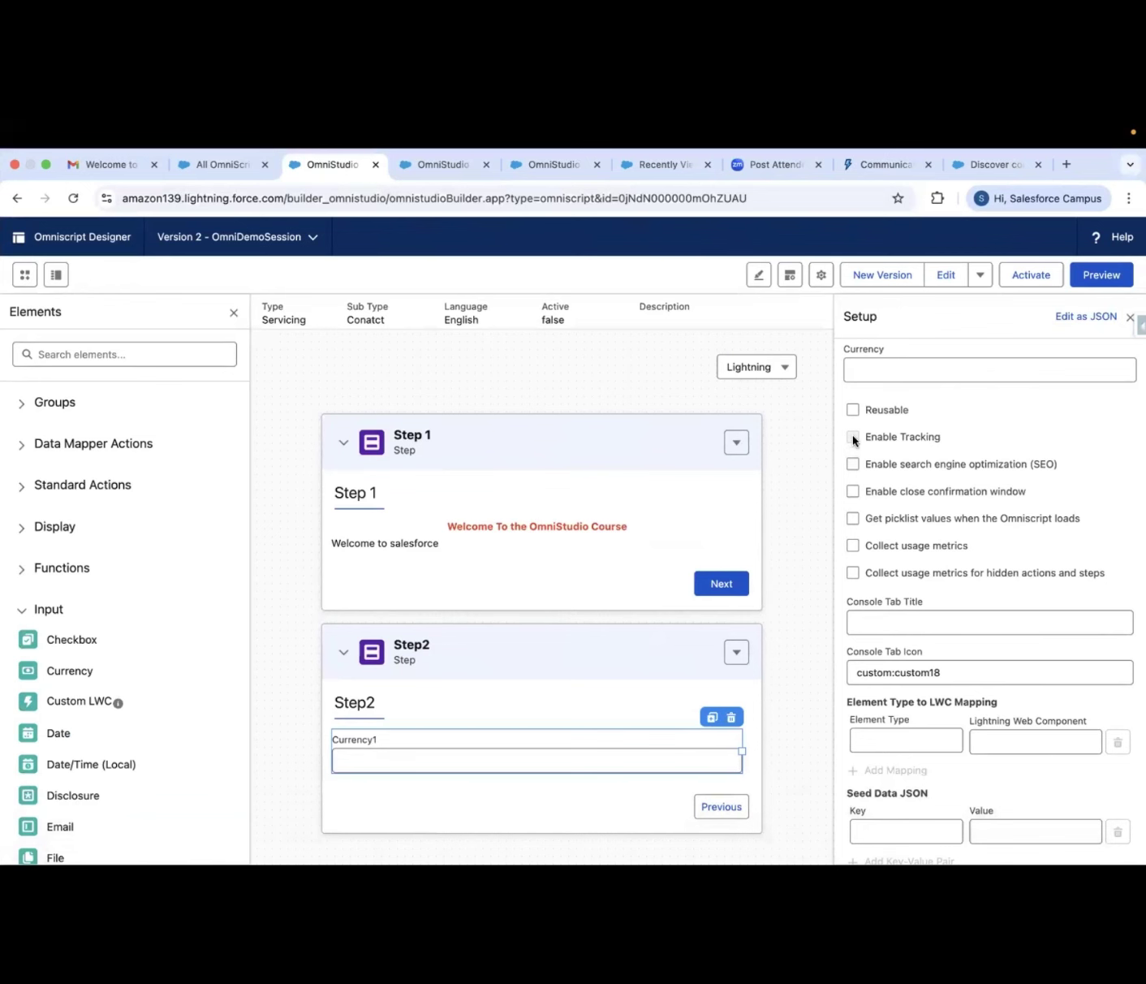
key("ctrl+Right")
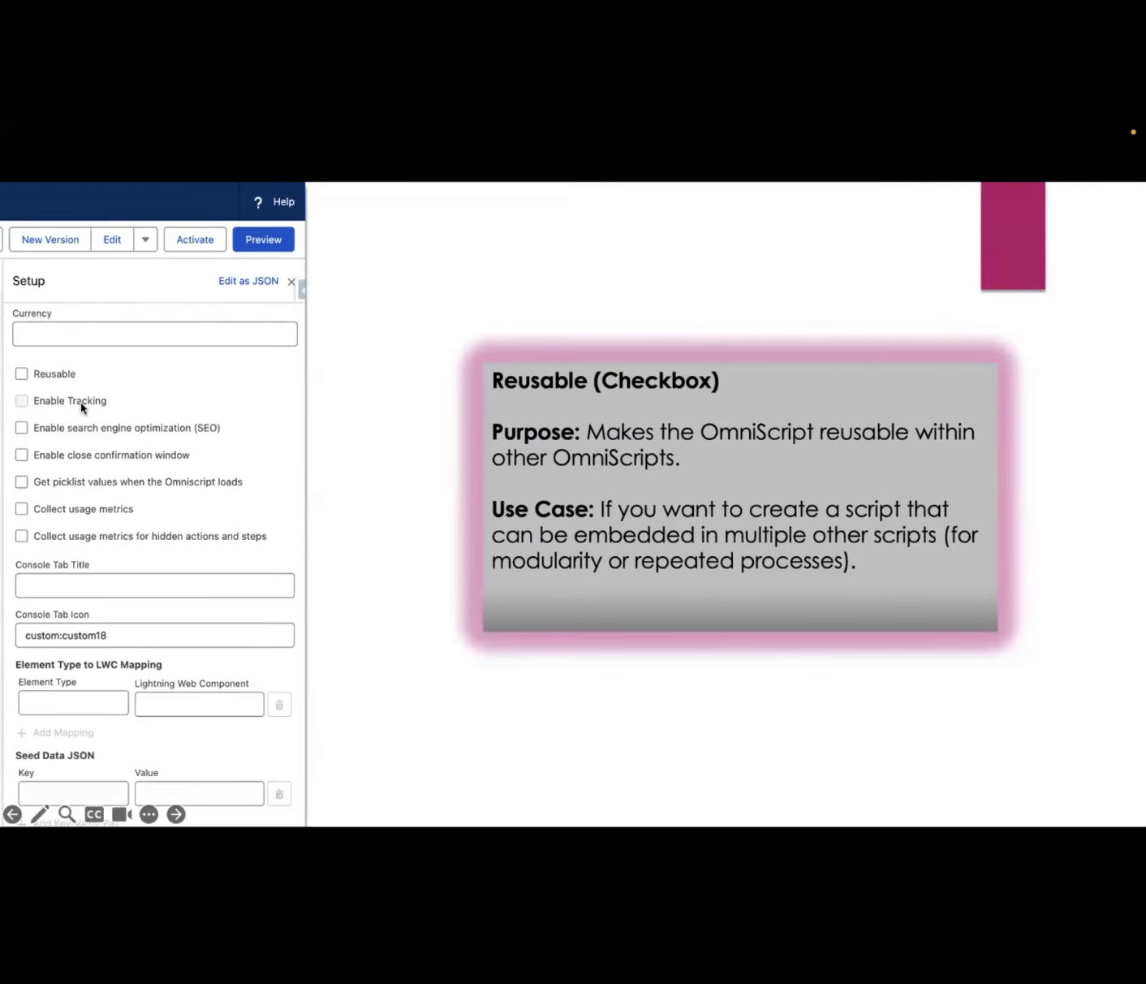
key("Right")
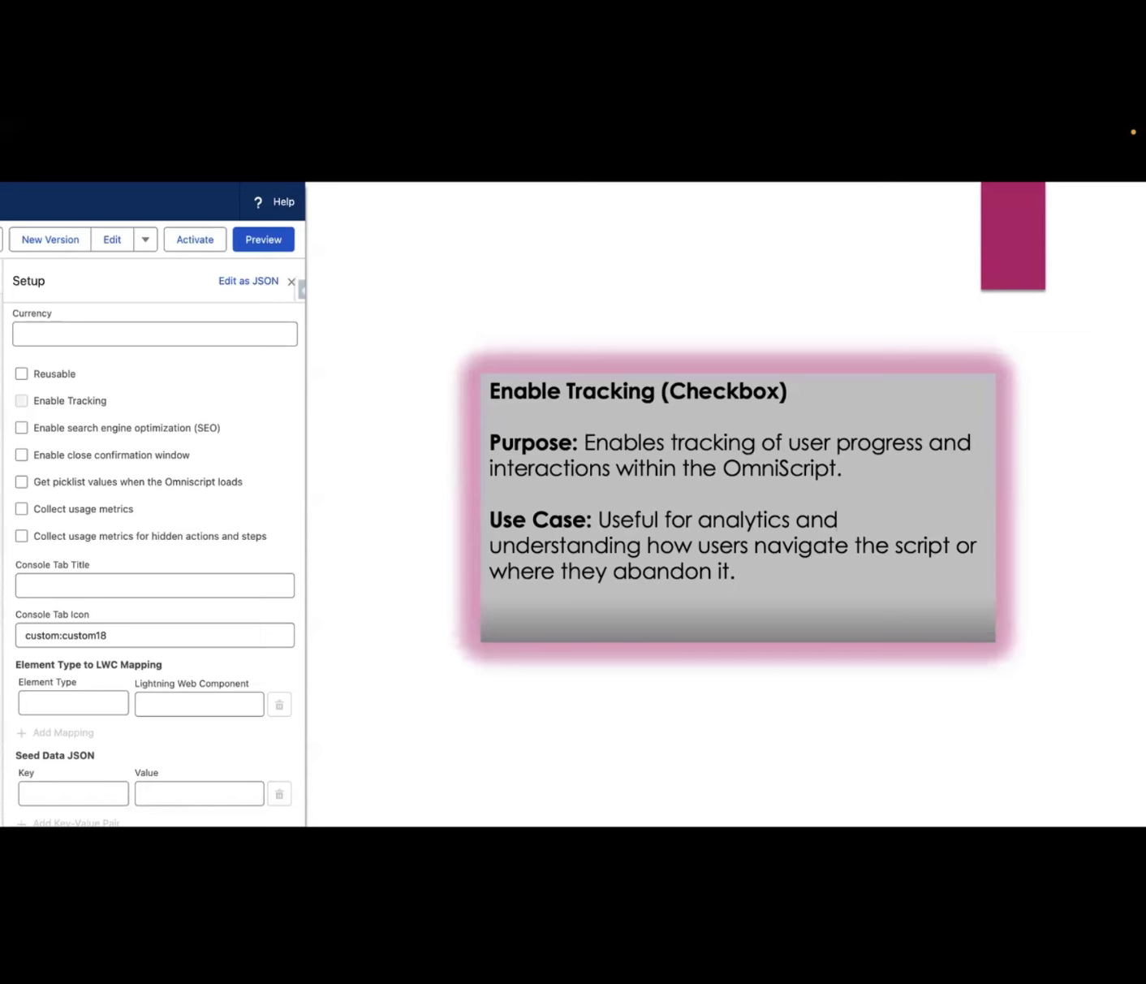
- Switch to the OmniScript Designer in Google Chrome and look over Step 1 and Step2 on the canvas
key("ctrl+Right")
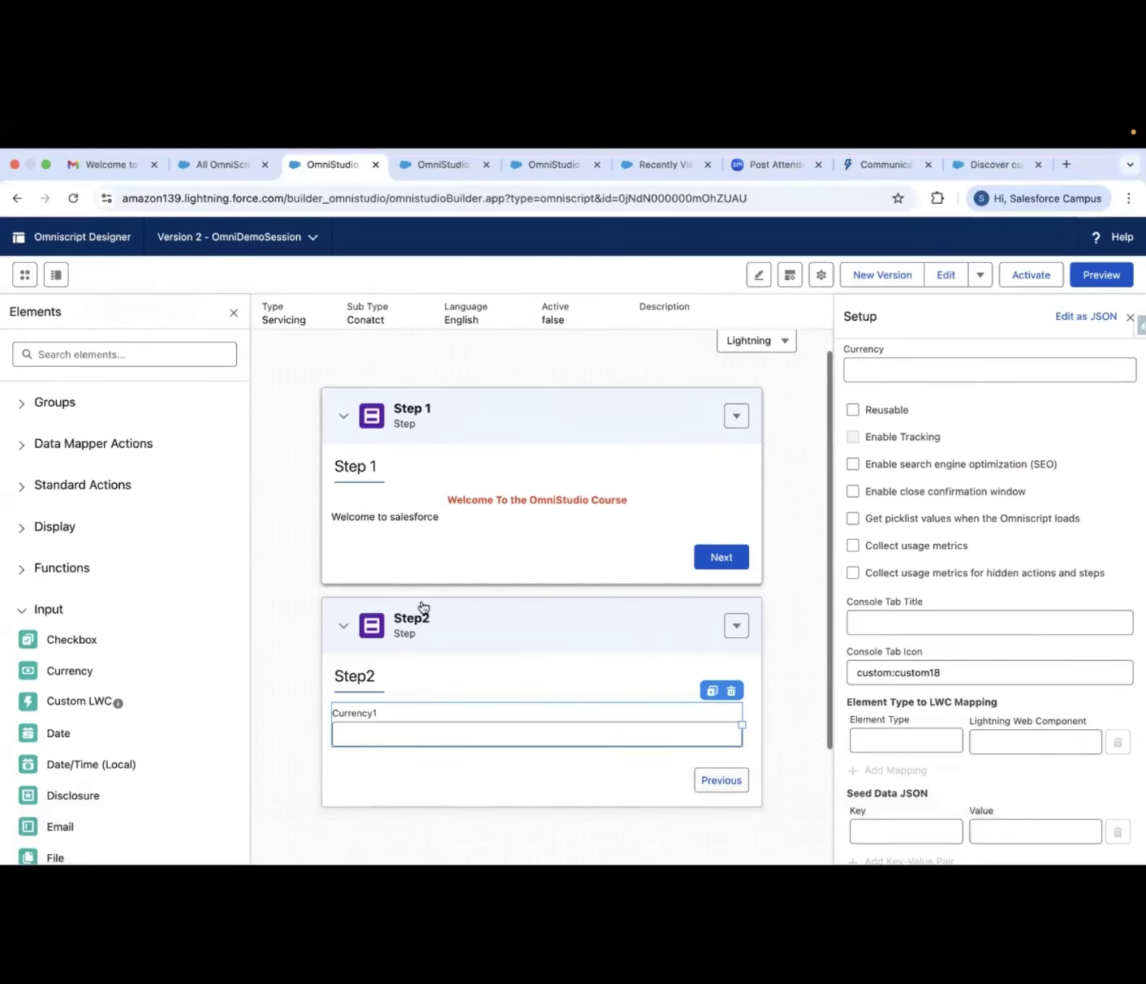
scroll(453, 409, "down", 3)
scroll(453, 410, "up", 3)
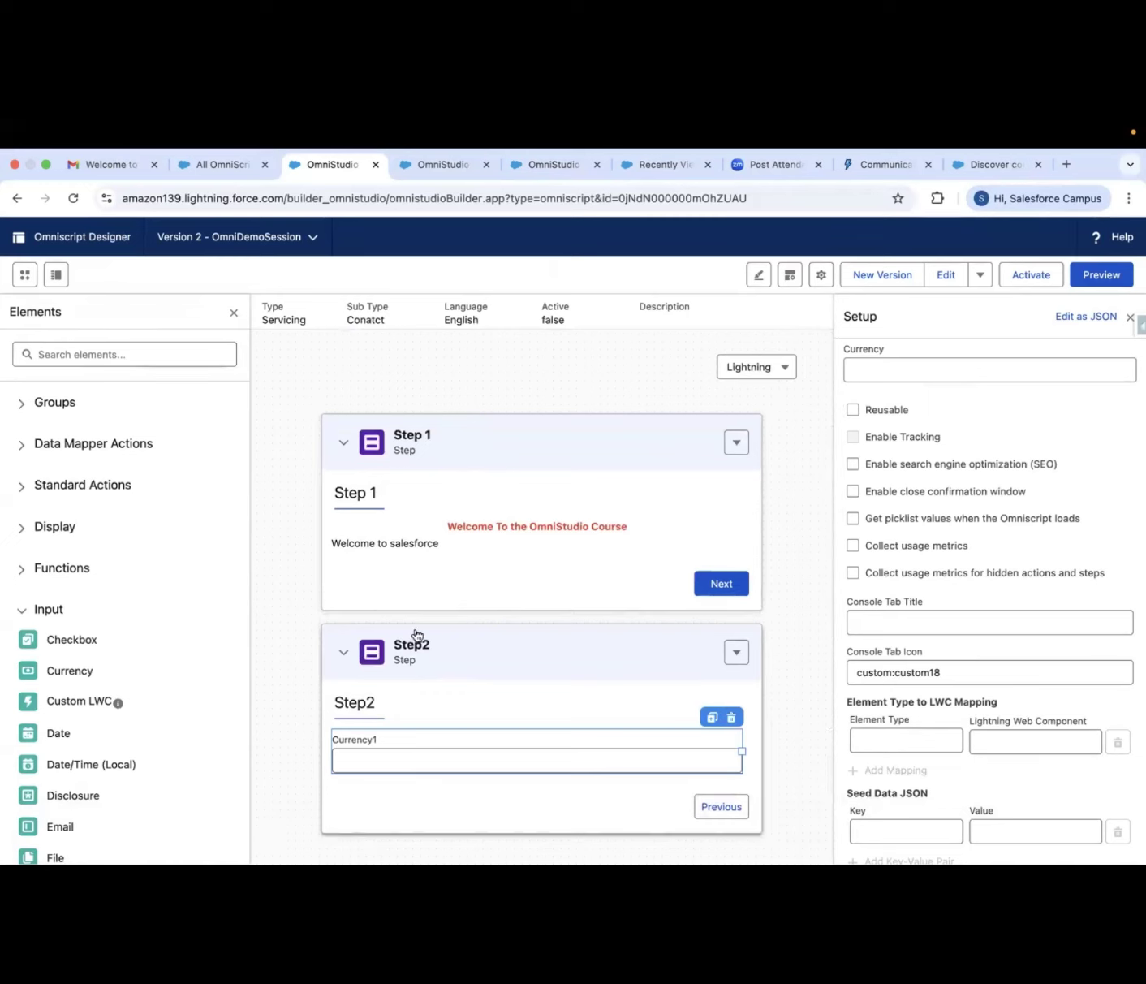
scroll(420, 661, "down", 2)
scroll(418, 663, "down", 1)
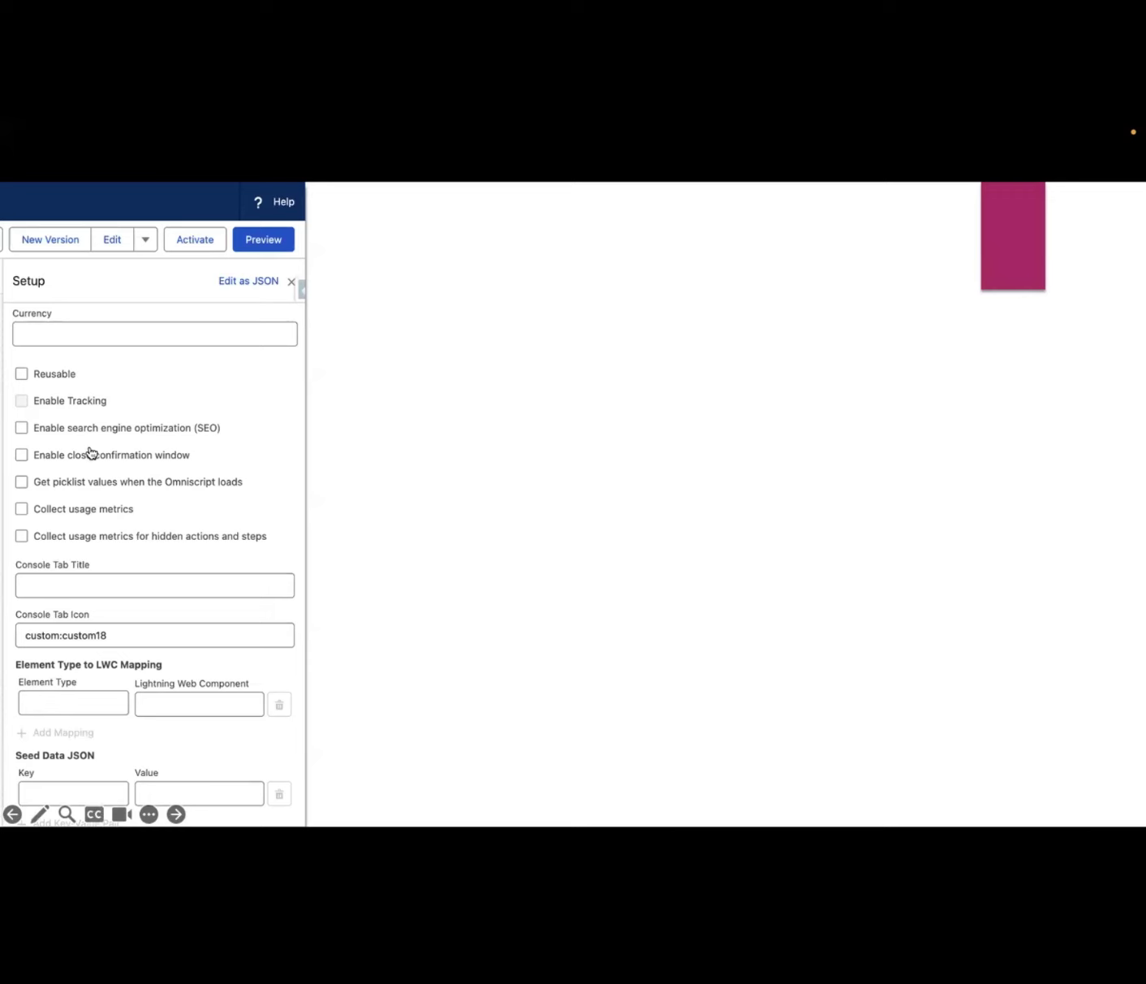
- Switch from the Enable Close Confirmation Window slide in PowerPoint to the OmniScript Designer in Google Chrome
key("ctrl+Up")
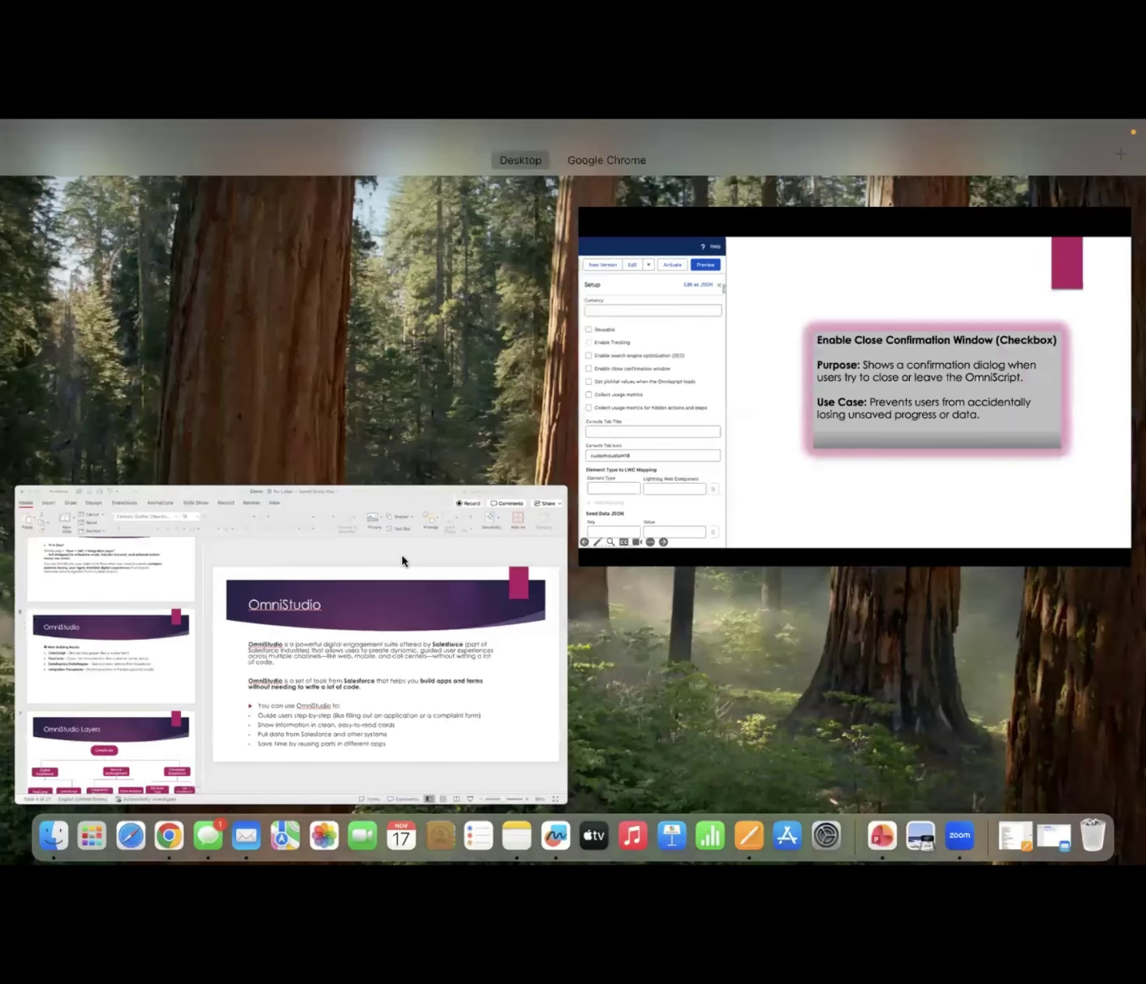
key("ctrl+Right")
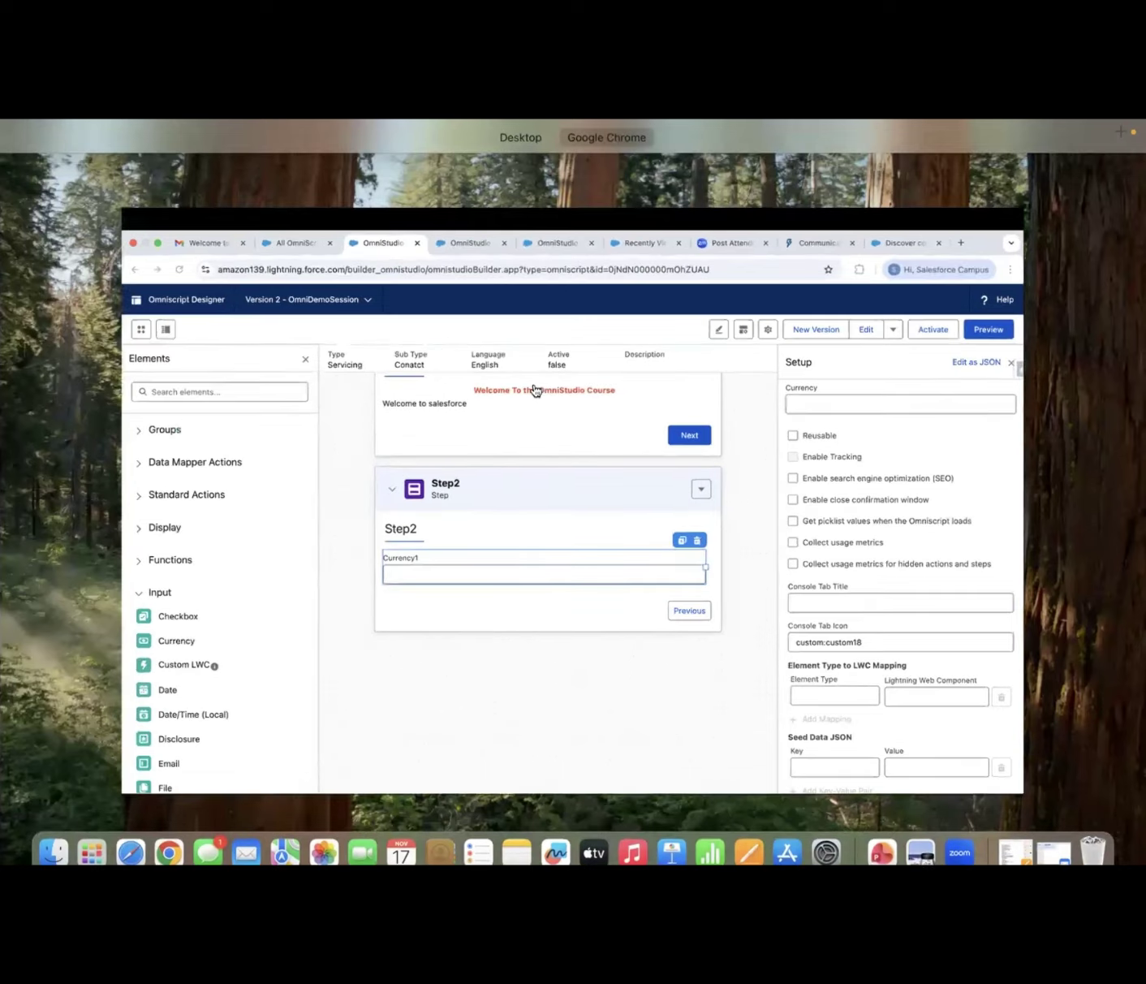
left_click(533, 390)
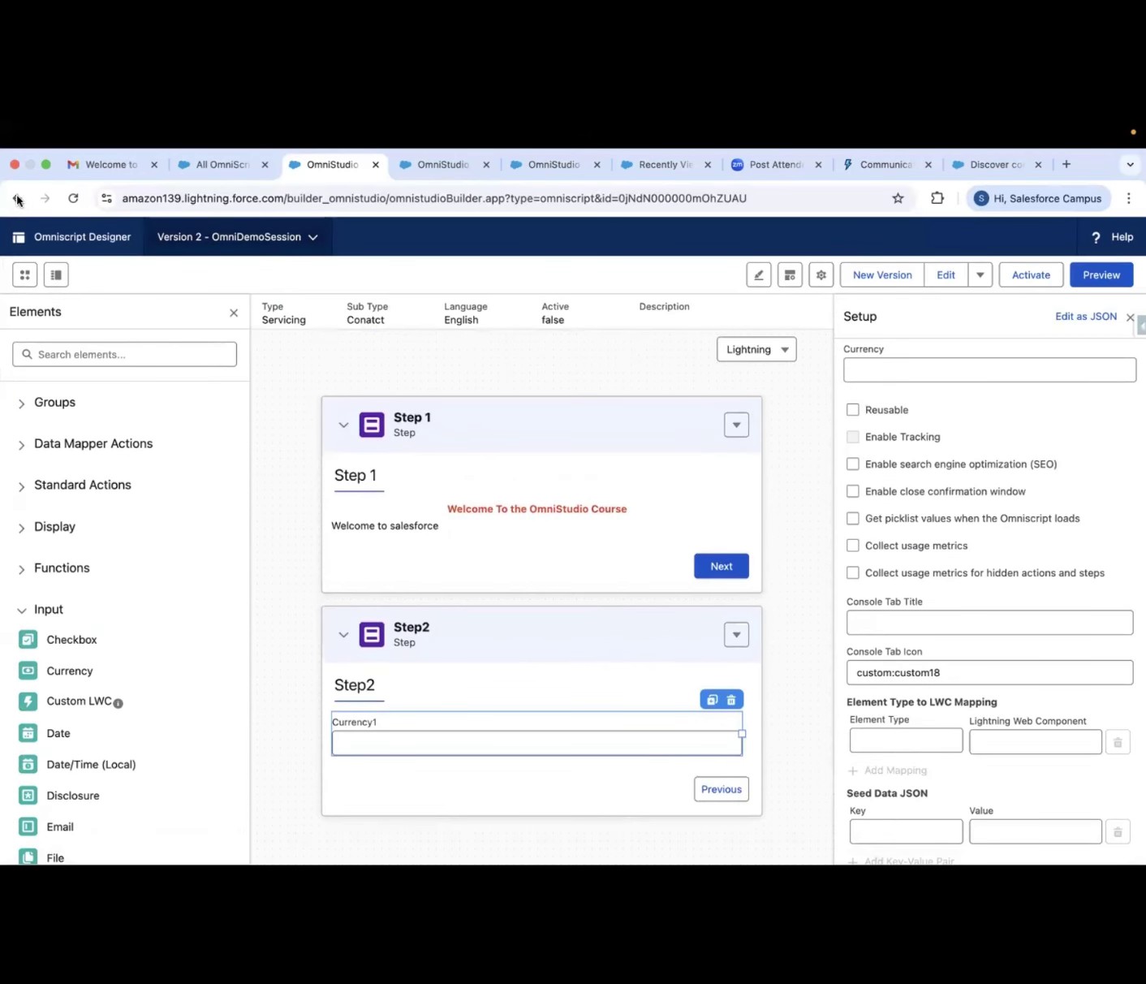